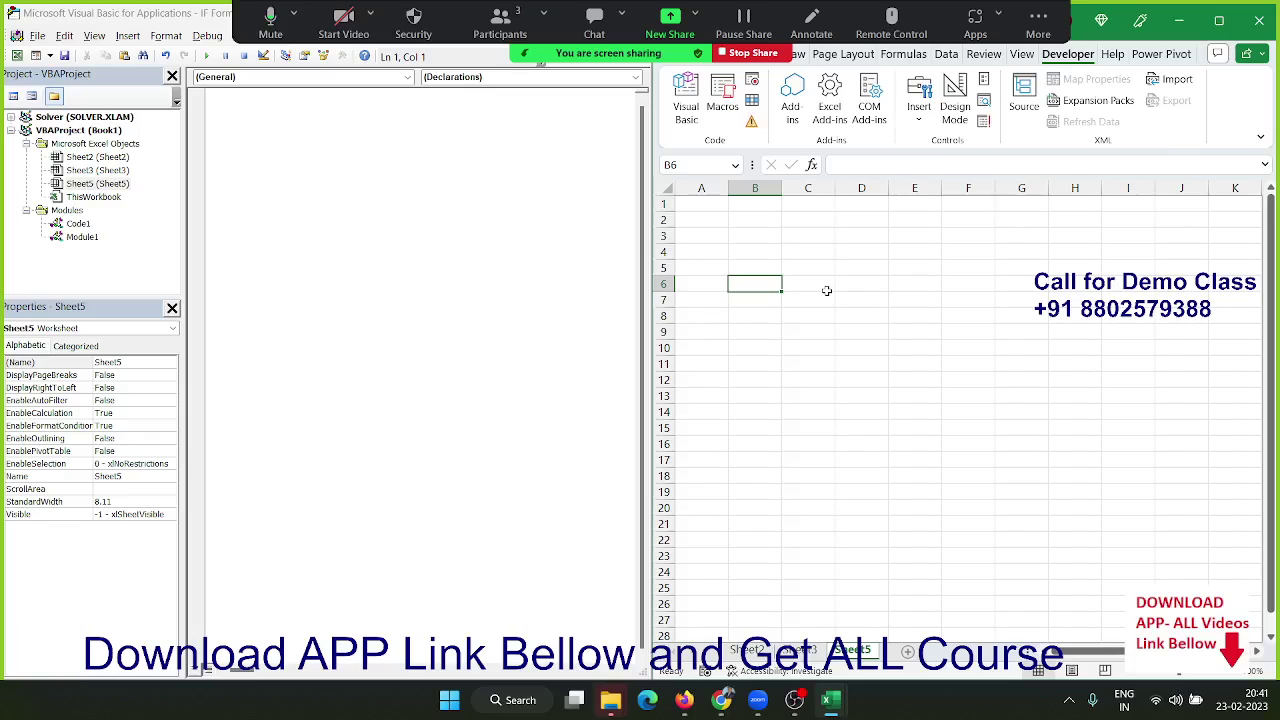
# Enter asterisks in A1, A2:B2 and A3:C3 for the first three triangle rows
pyautogui.click(696, 207)
pyautogui.write("'")
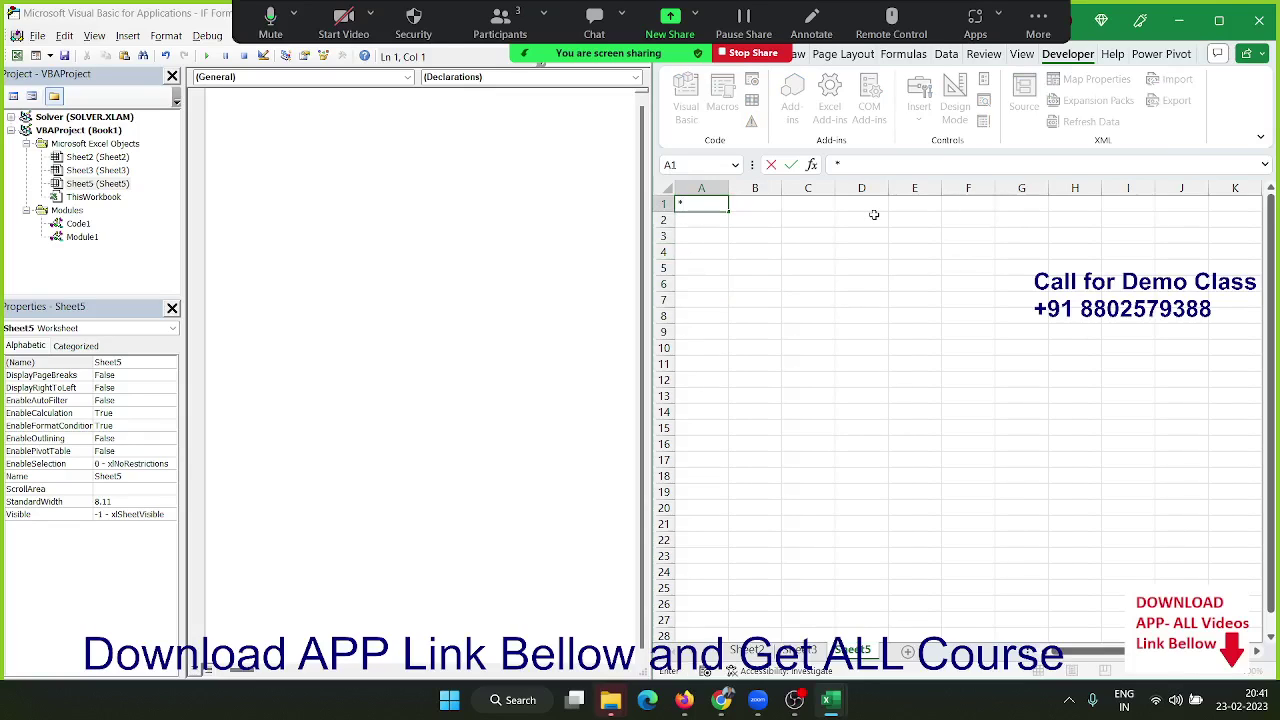
pyautogui.press('Return')
pyautogui.write('*')
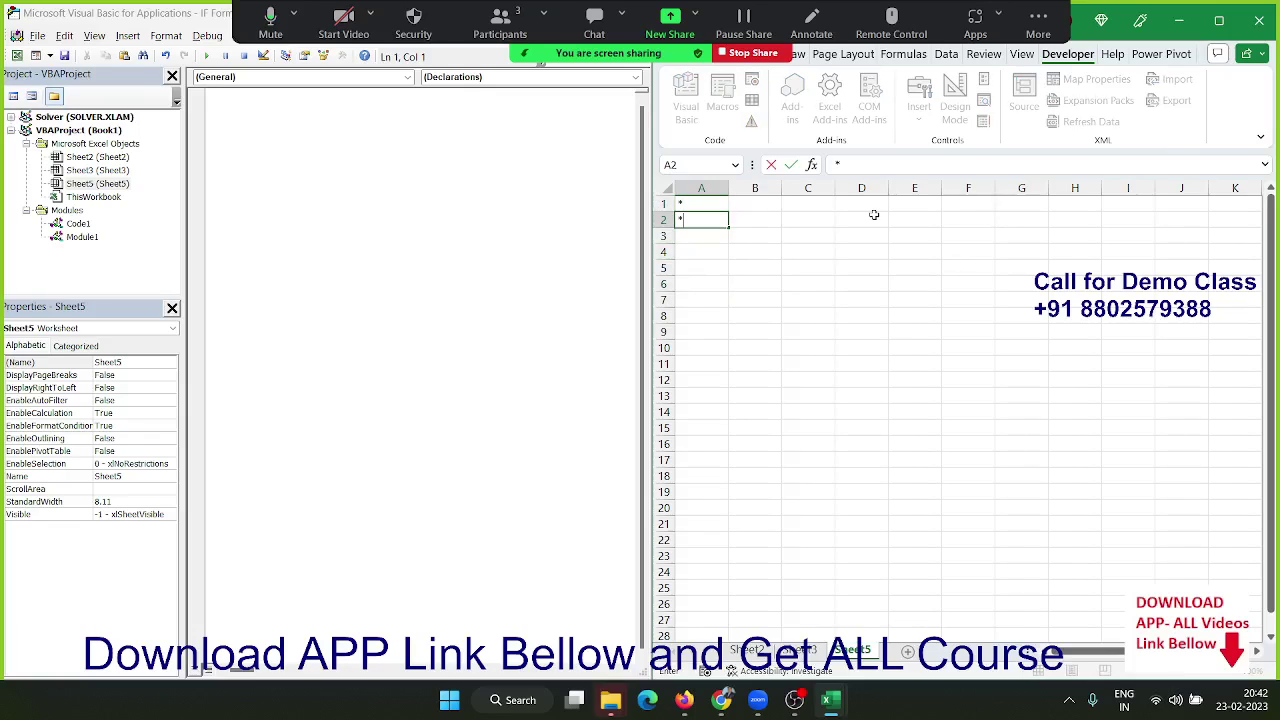
pyautogui.press('Return')
pyautogui.press('Right')
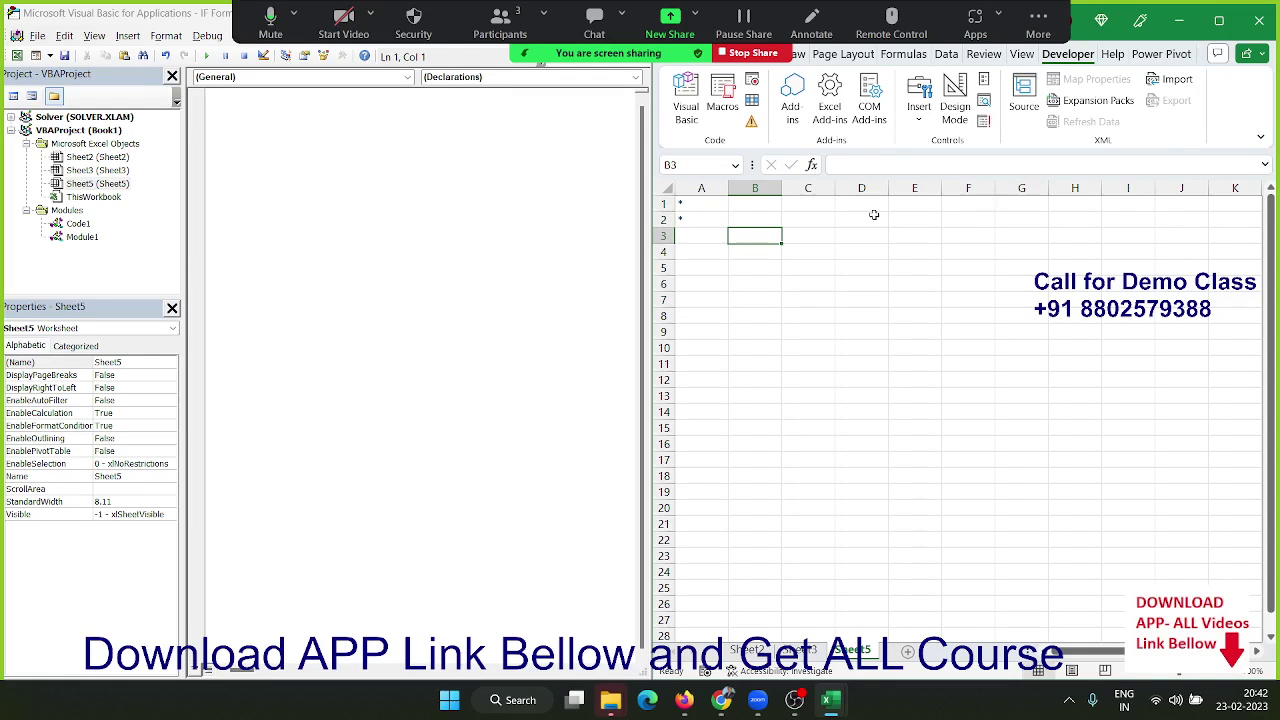
pyautogui.press('Up')
pyautogui.write('*')
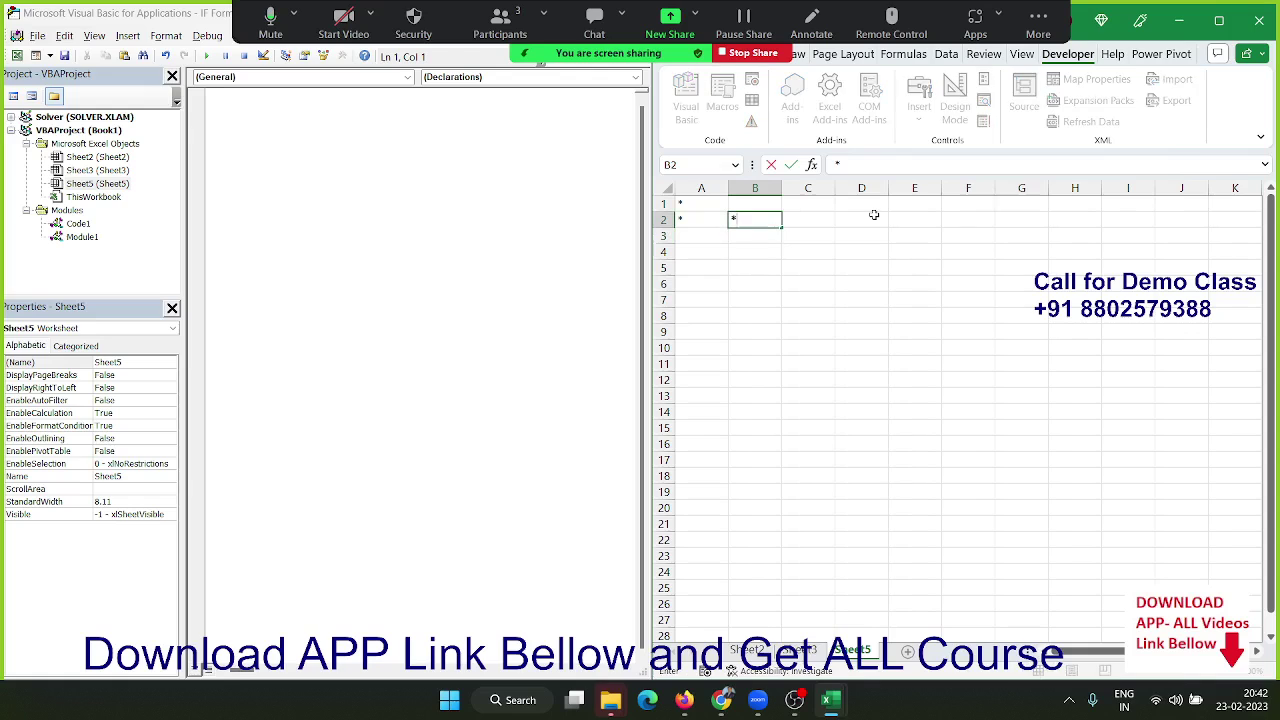
pyautogui.press('Return')
pyautogui.press('Left')
pyautogui.write('*')
pyautogui.press('Right')
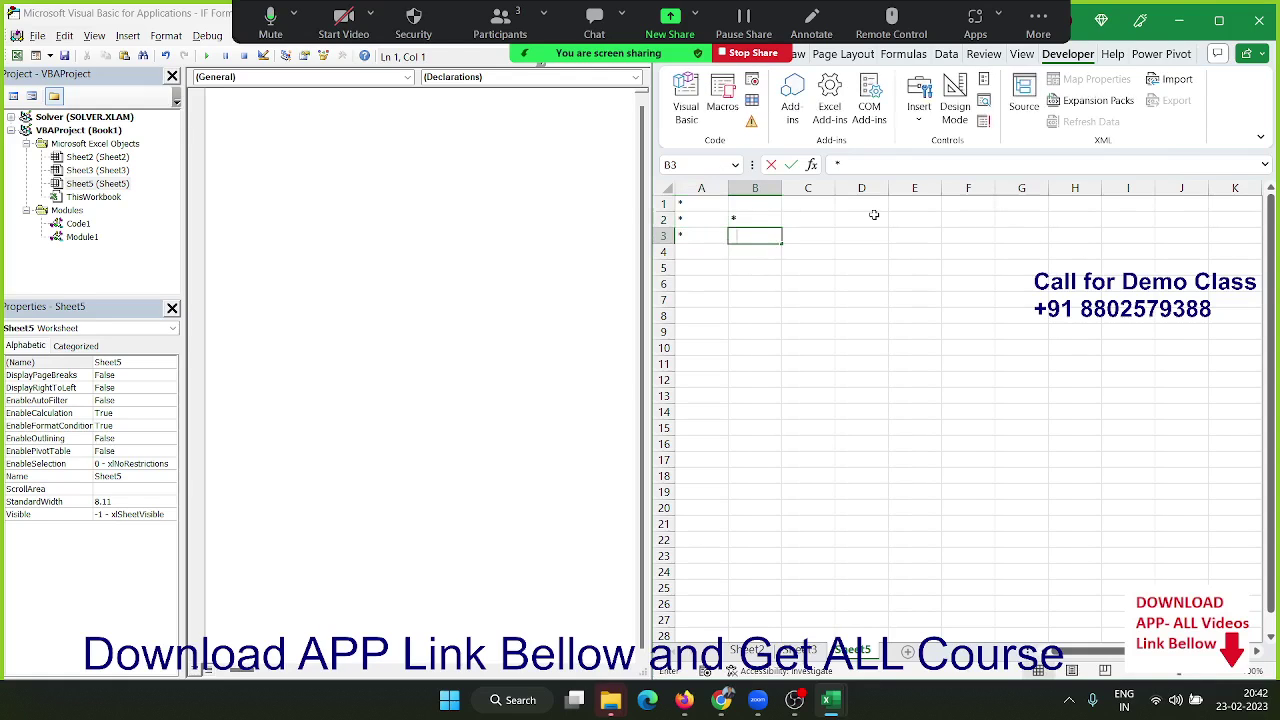
pyautogui.write('*')
pyautogui.press('Right')
pyautogui.write('*')
pyautogui.press('Return')
# Fill row 4, A4:D4, with four asterisks
pyautogui.press('Left')
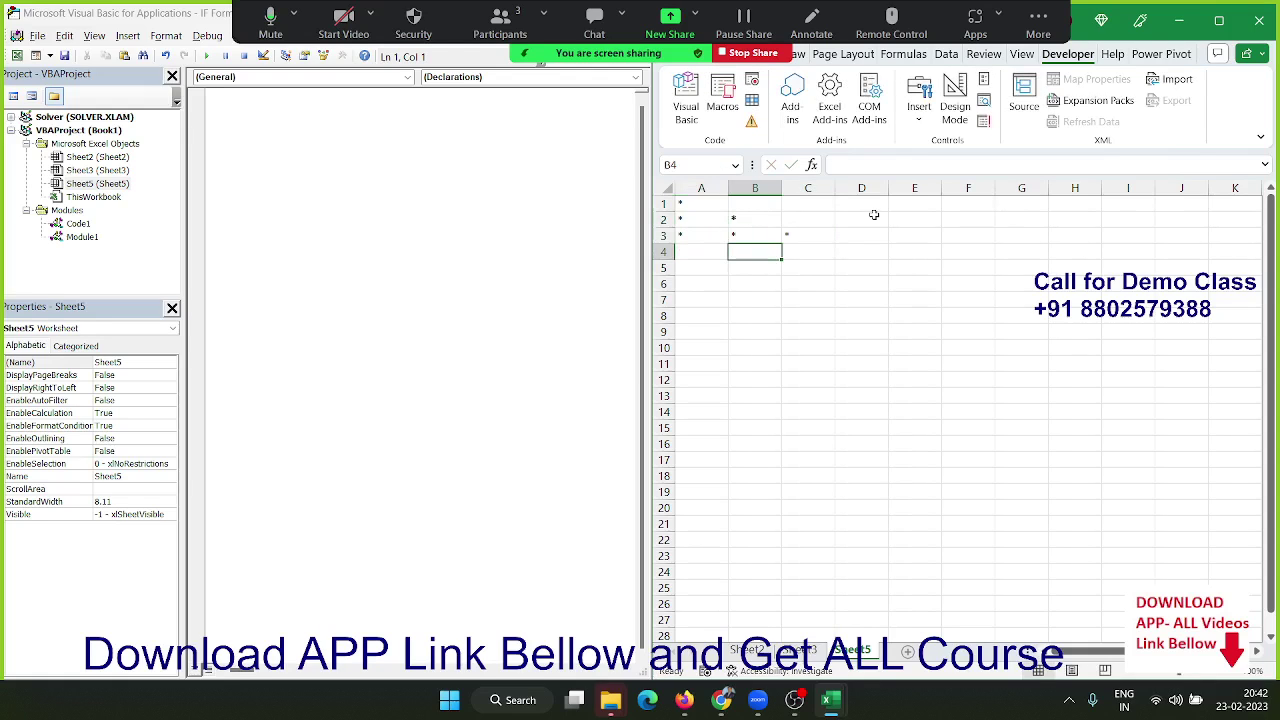
pyautogui.press('Left')
pyautogui.write('*')
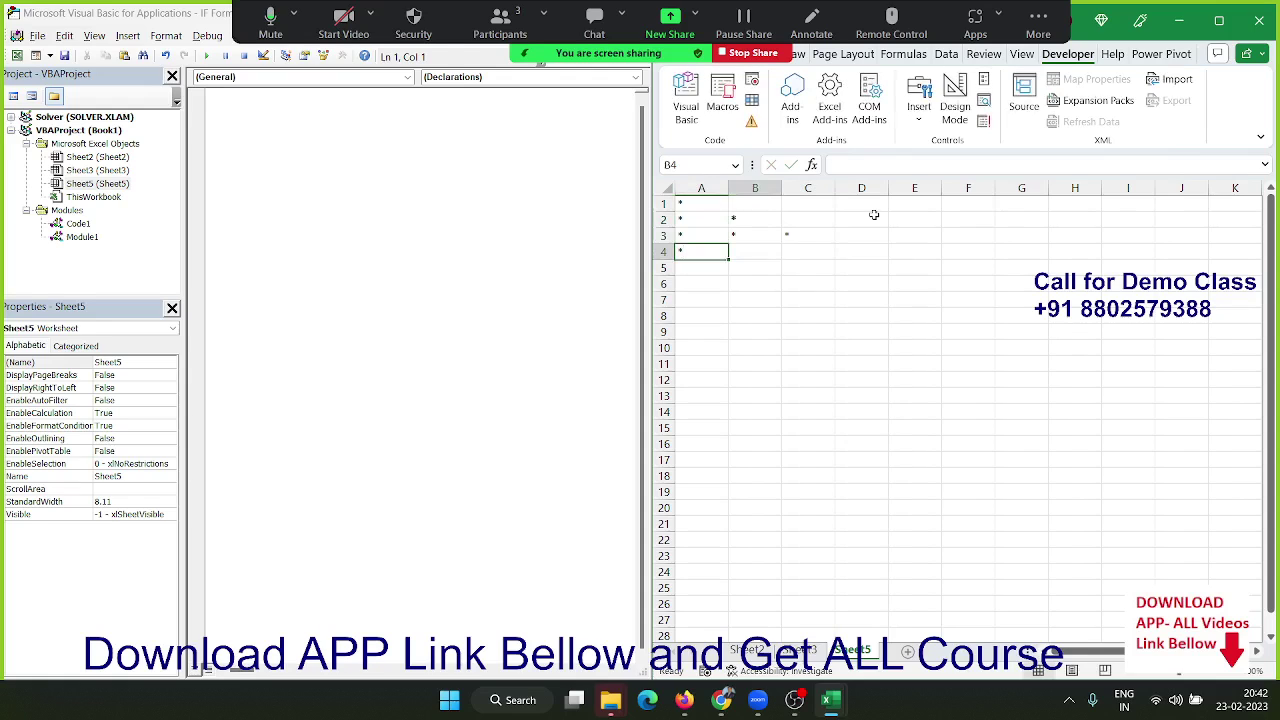
pyautogui.press('Right')
pyautogui.write('*')
pyautogui.press('Right')
pyautogui.write('*')
pyautogui.press('Right')
pyautogui.write('*')
pyautogui.press('Right')
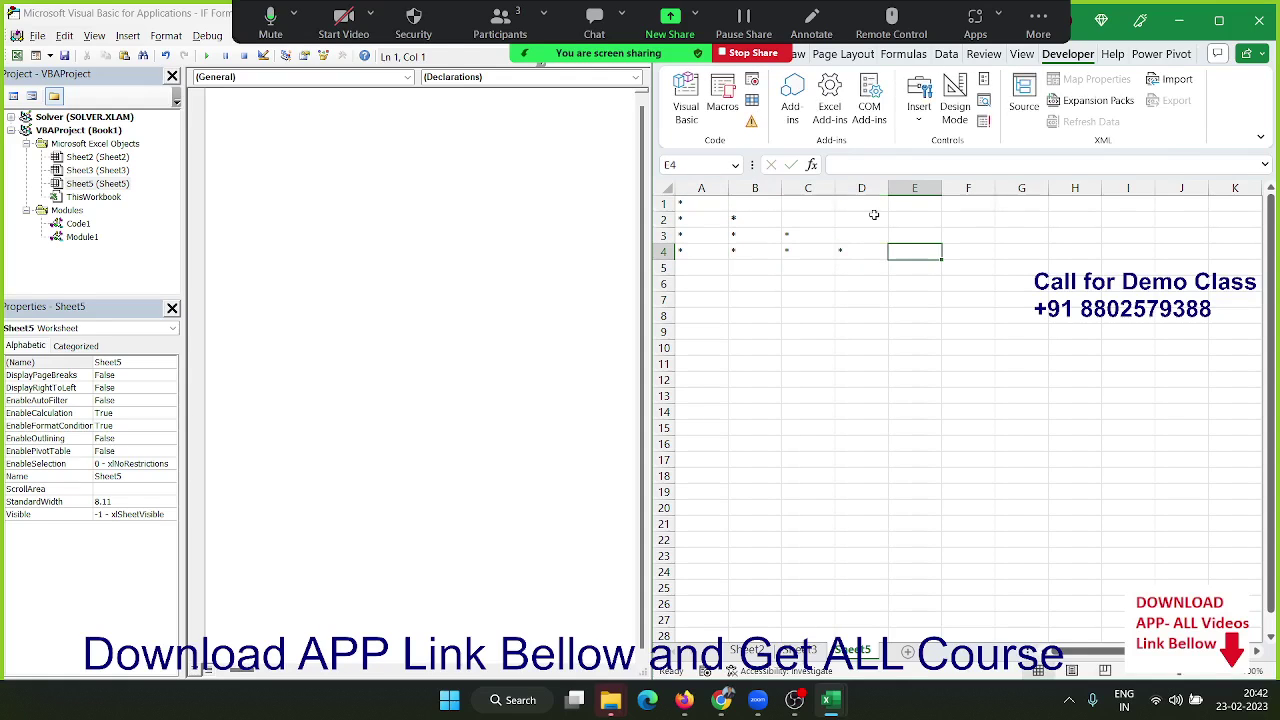
# Fill row 5, A5:E5, with five asterisks to complete the triangle
pyautogui.press('Left')
pyautogui.press('Left')
pyautogui.press('Left')
pyautogui.press('Down')
pyautogui.press('Left')
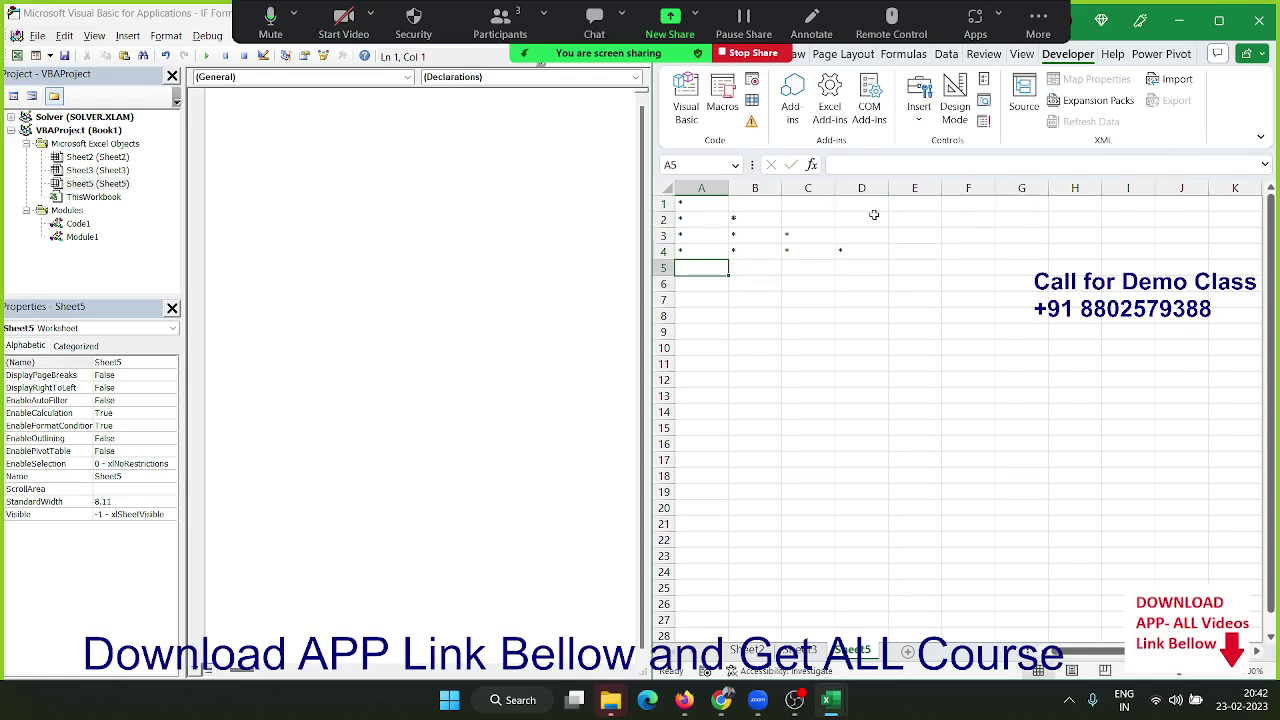
pyautogui.press('*')
pyautogui.press('Right')
pyautogui.press('*')
pyautogui.press('Right')
pyautogui.press('*')
pyautogui.press('Right')
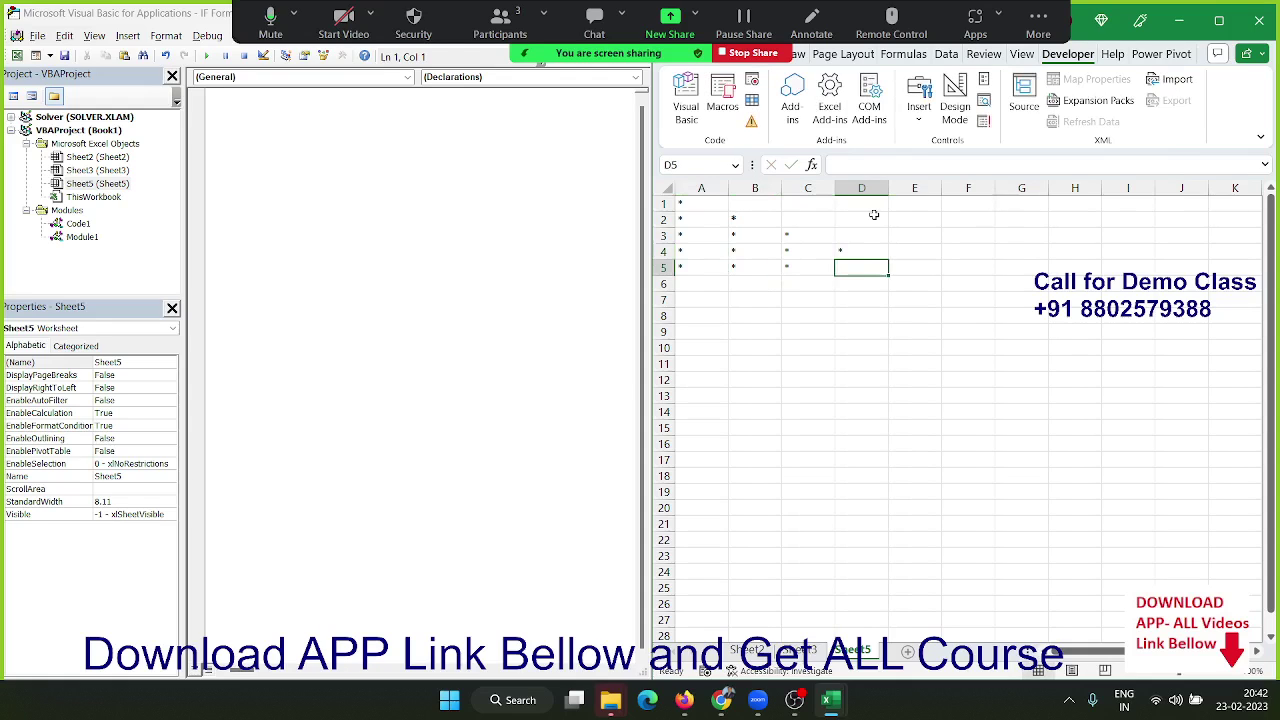
pyautogui.press('*')
pyautogui.press('Right')
pyautogui.write('*')
pyautogui.press('Down')
pyautogui.press('Down')
pyautogui.press('Left')
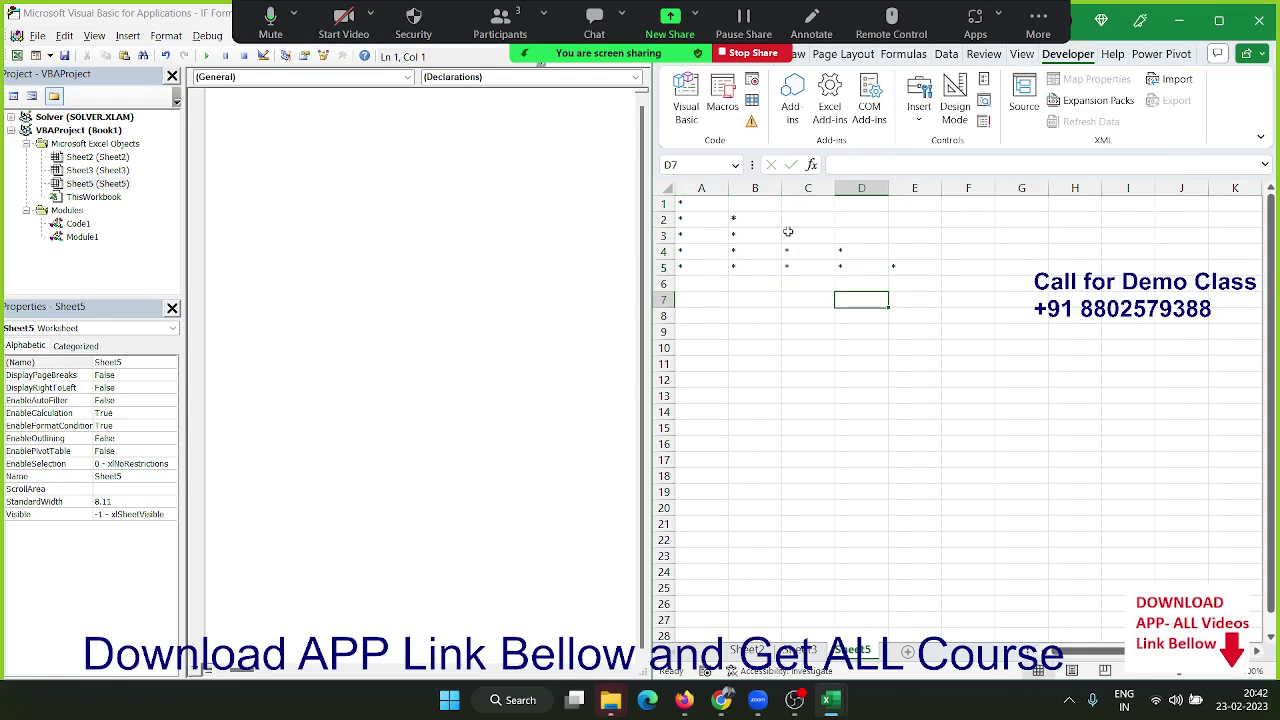
# Autofit columns A–E to narrow them around the stars
pyautogui.moveTo(710, 188); pyautogui.dragTo(891, 187)
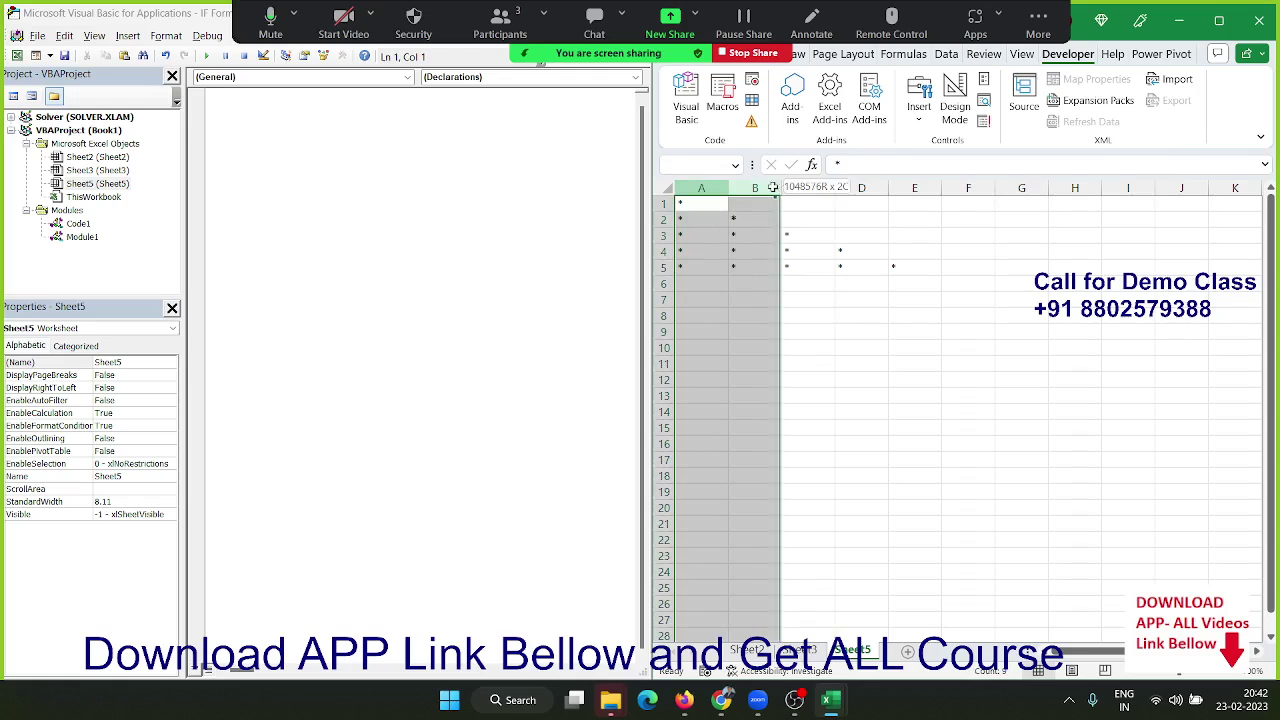
pyautogui.doubleClick(891, 187)
pyautogui.click(814, 266)
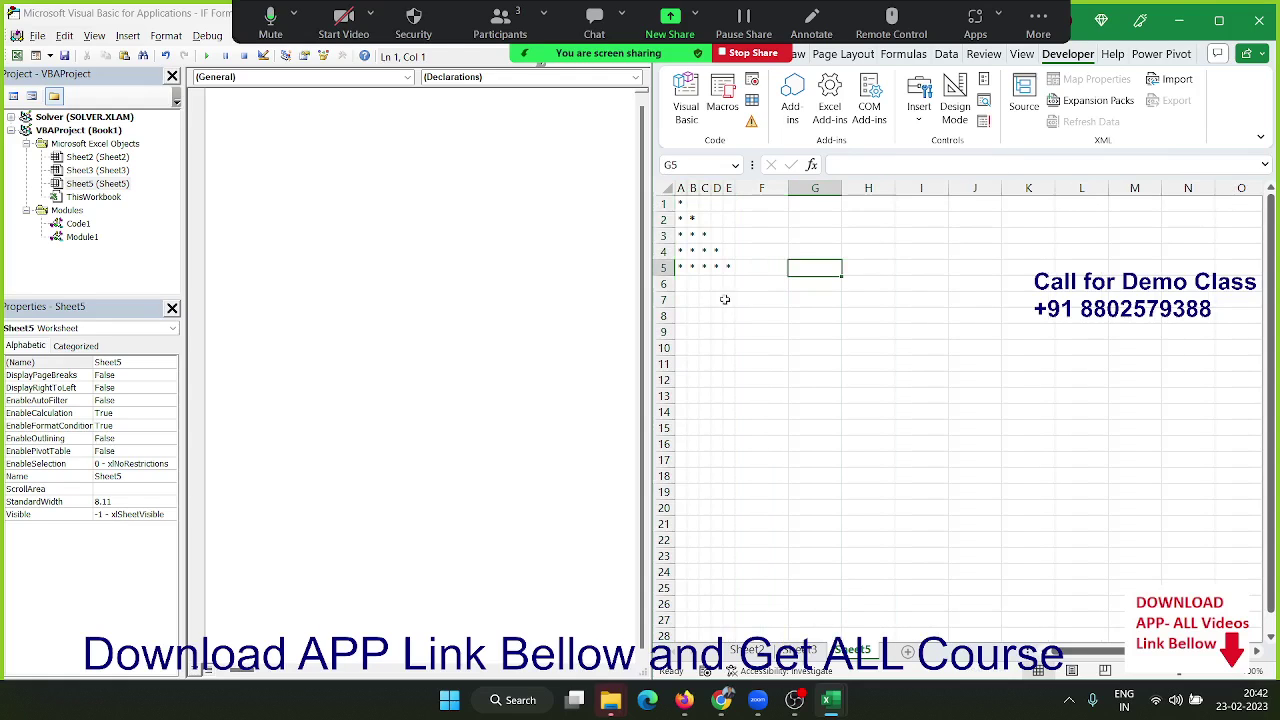
# Copy A1:E5 and paste it as a Linked Picture at cell I1
pyautogui.moveTo(731, 266); pyautogui.dragTo(680, 203)
pyautogui.hotkey('ctrl', 'c')
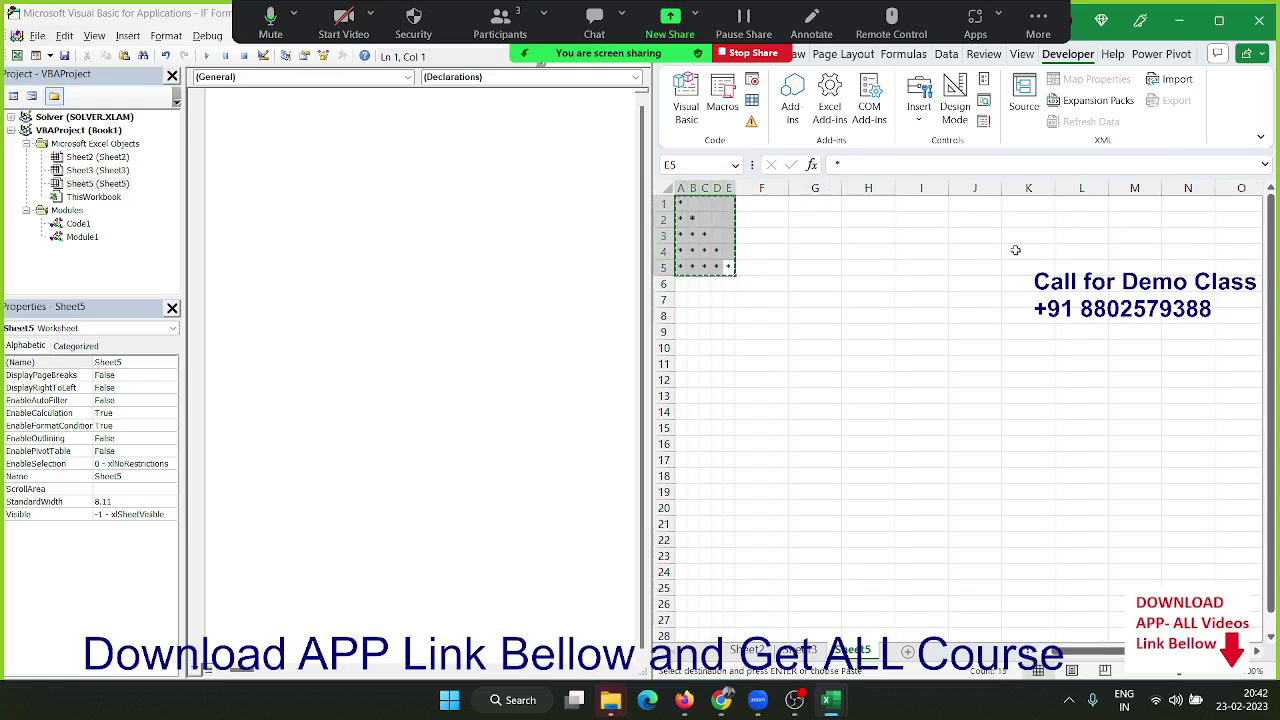
pyautogui.click(1025, 251)
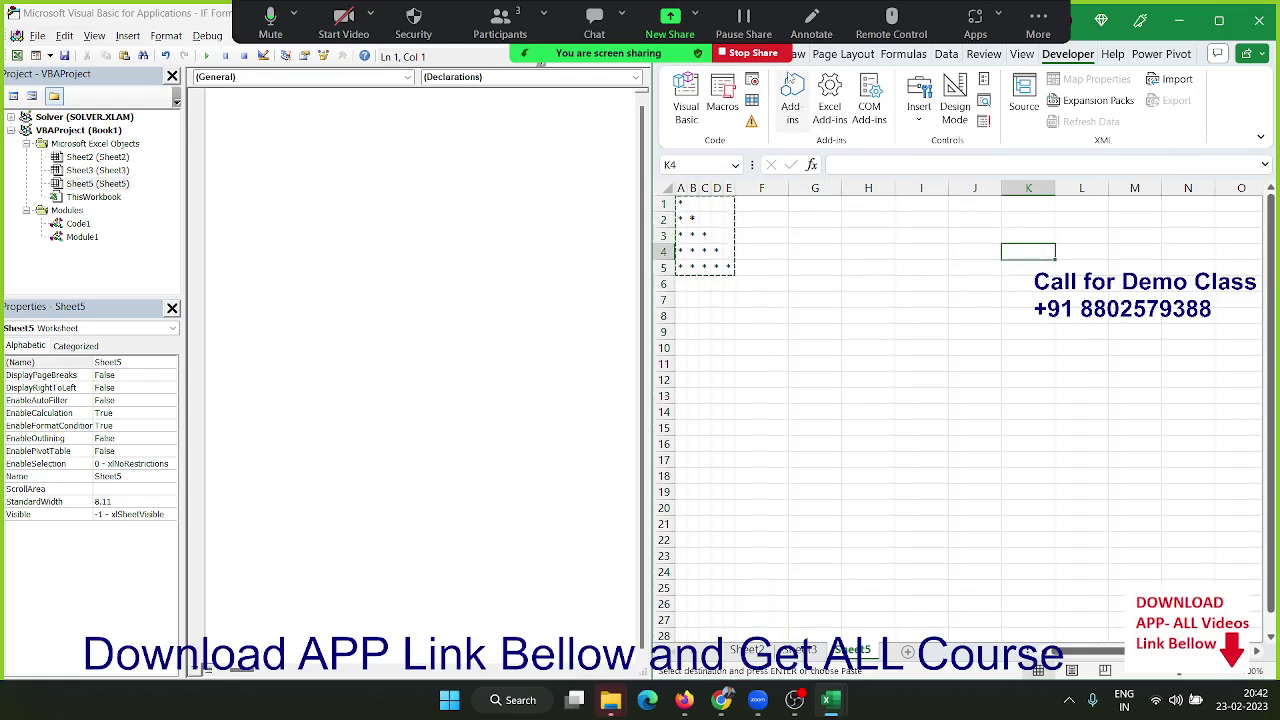
pyautogui.click(922, 206)
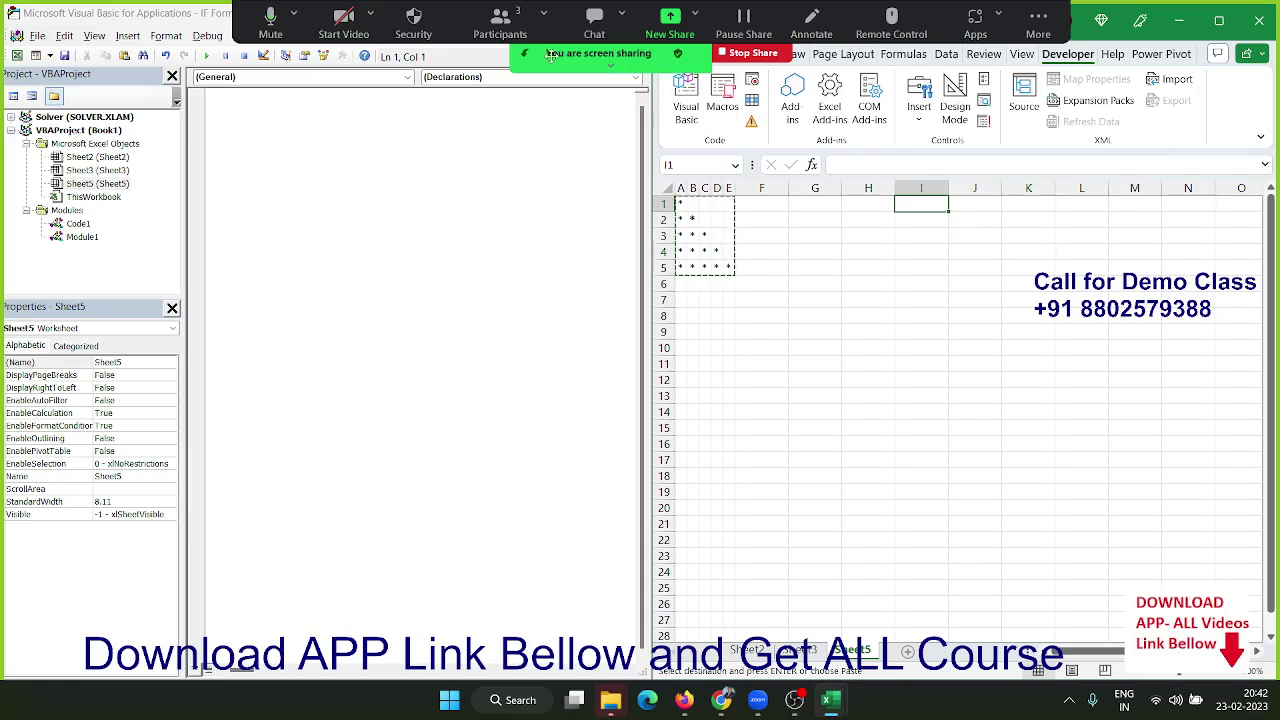
pyautogui.click(719, 55)
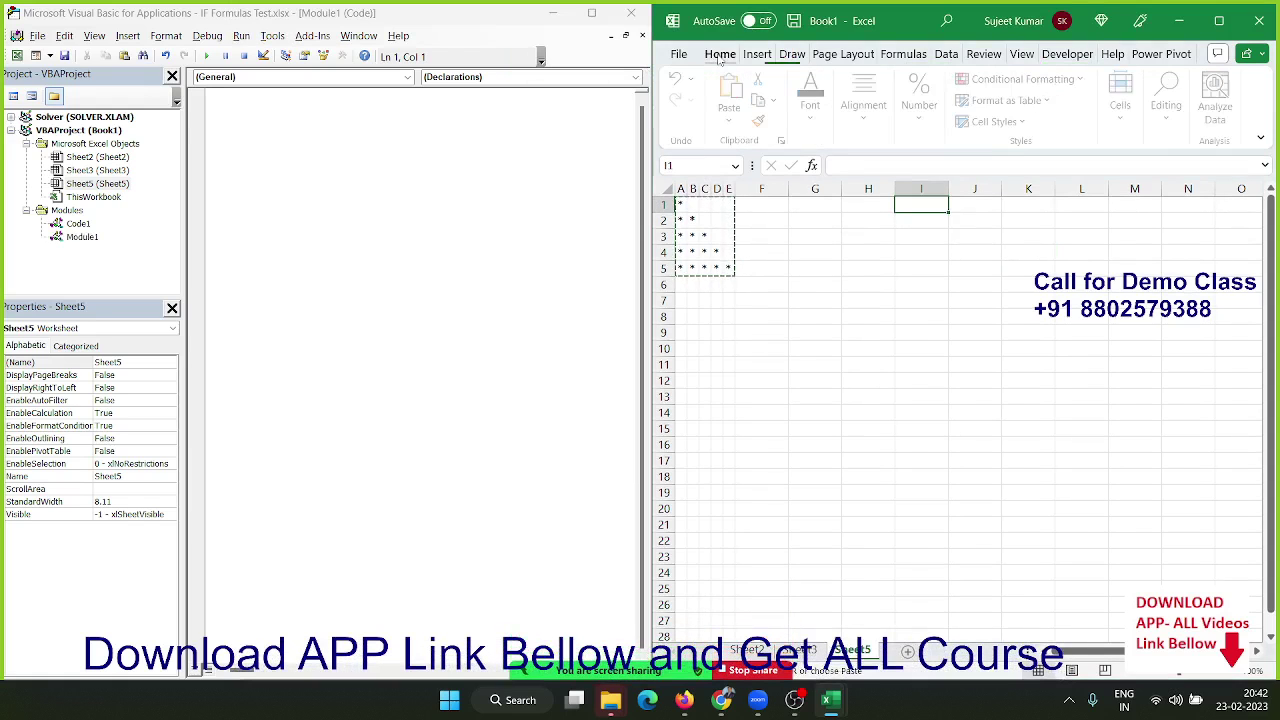
pyautogui.click(733, 121)
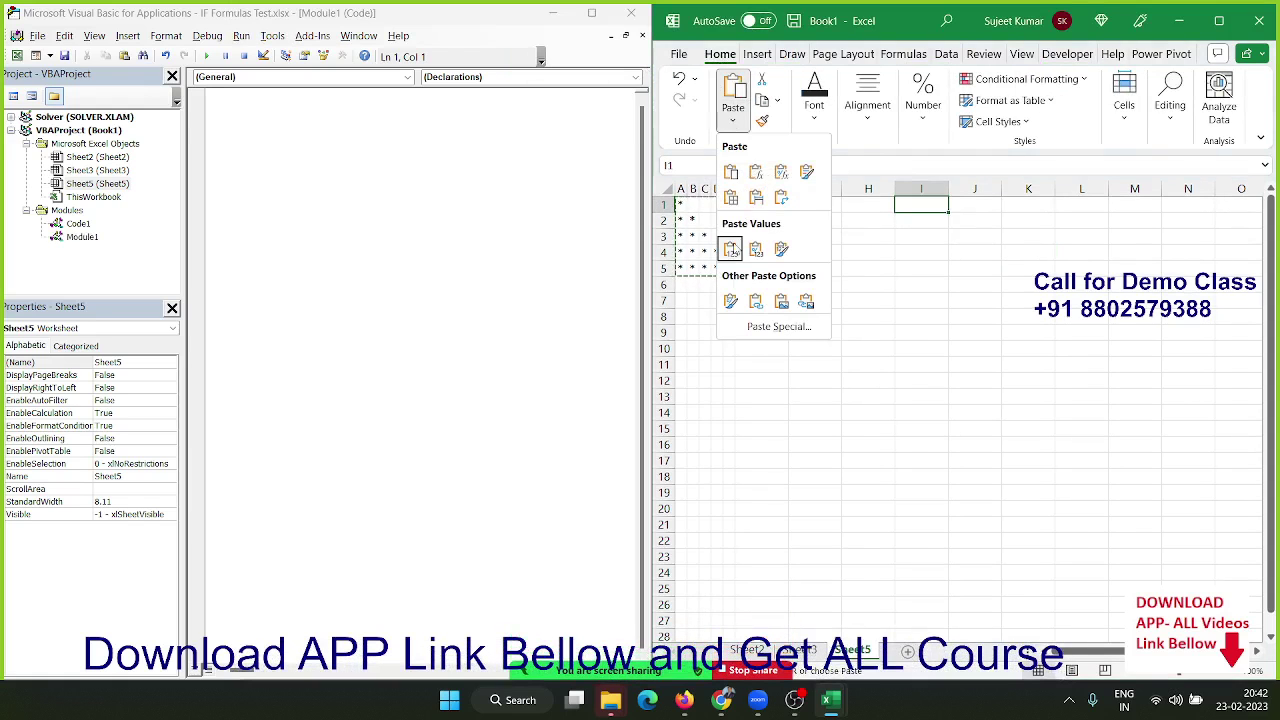
pyautogui.click(782, 301)
# Enlarge the linked triangle picture over columns I–K and return to the VBA editor
pyautogui.moveTo(934, 273); pyautogui.dragTo(957, 278)
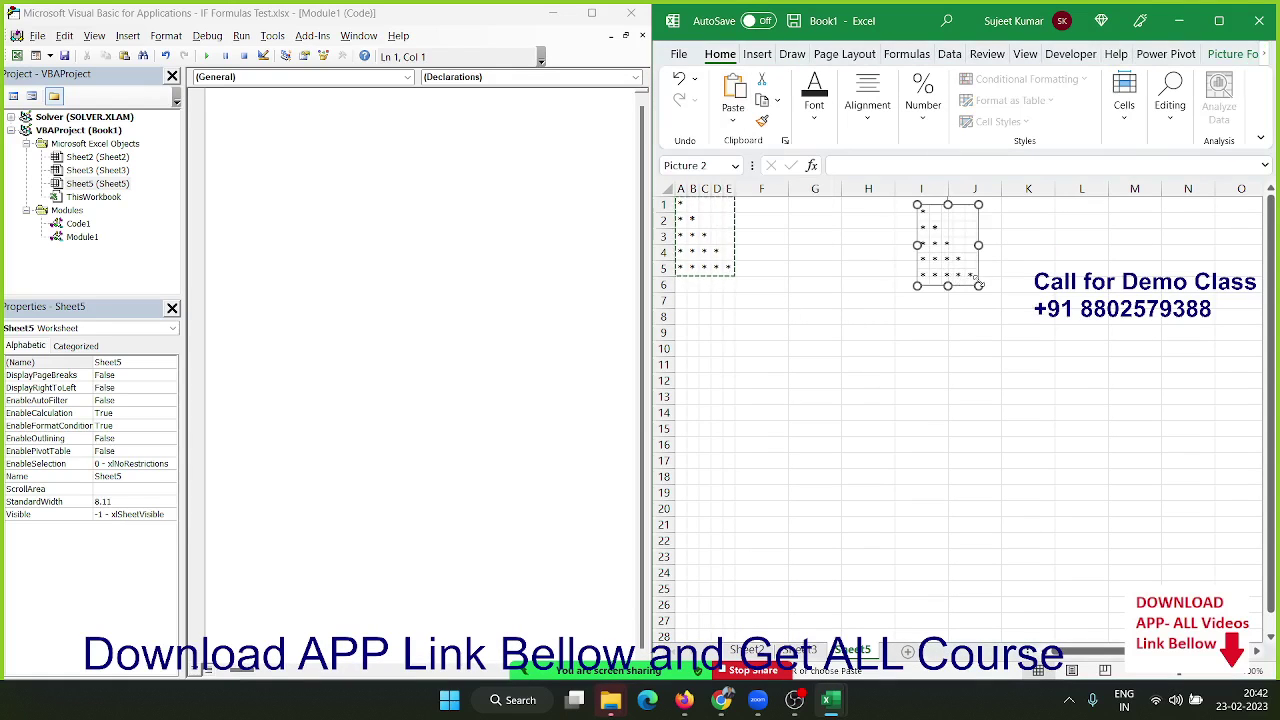
pyautogui.moveTo(979, 285)
pyautogui.mouseDown()
pyautogui.moveTo(1027, 358)
pyautogui.moveTo(1041, 355)
pyautogui.mouseUp()
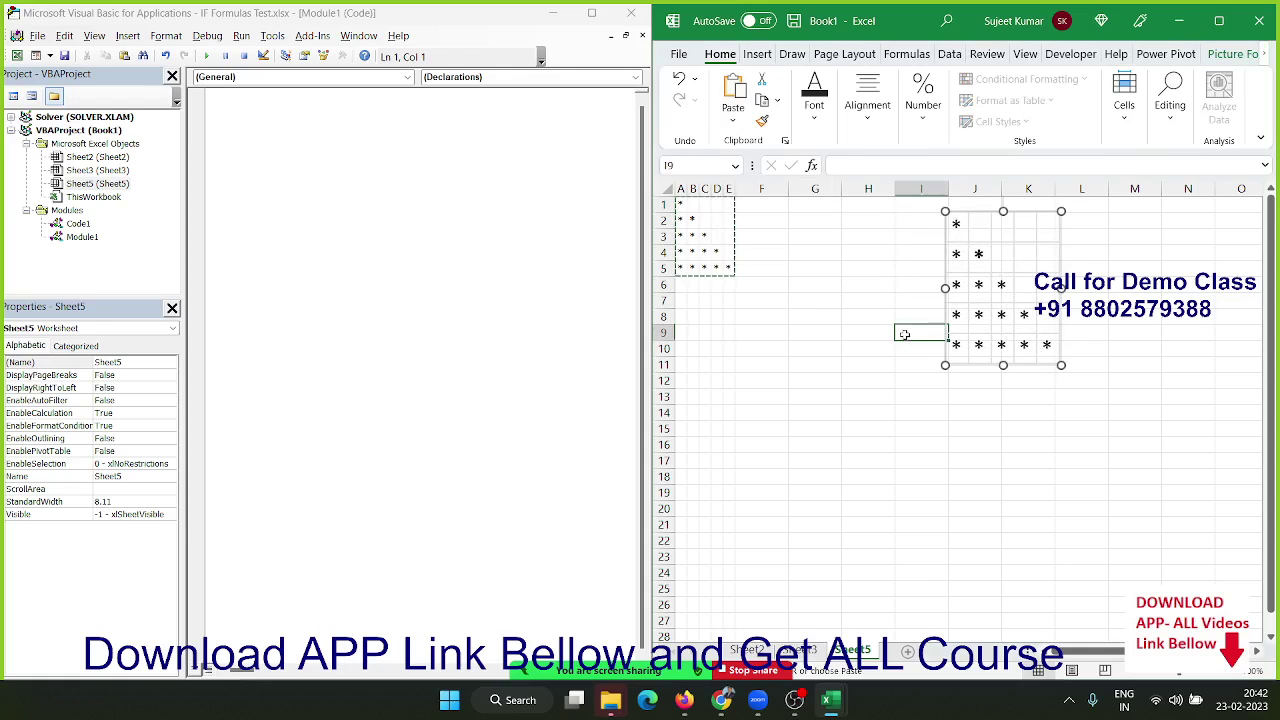
pyautogui.moveTo(760, 316); pyautogui.dragTo(646, 175)
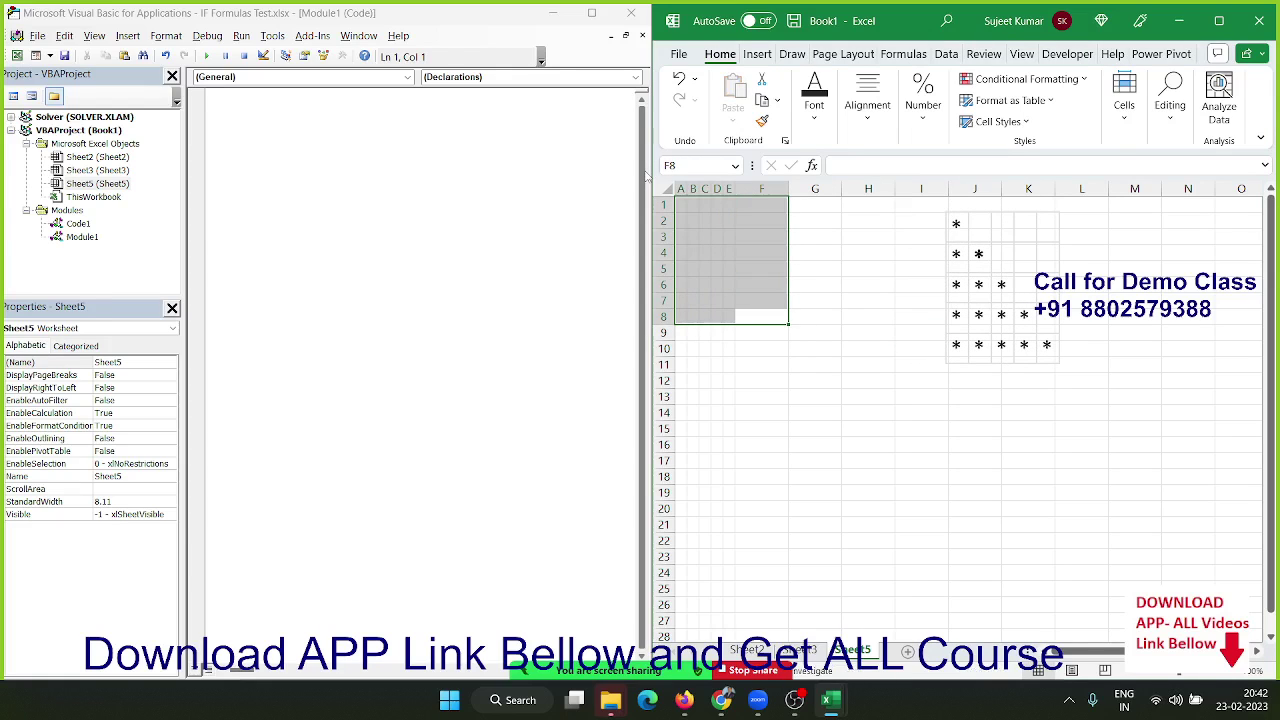
pyautogui.click(229, 140)
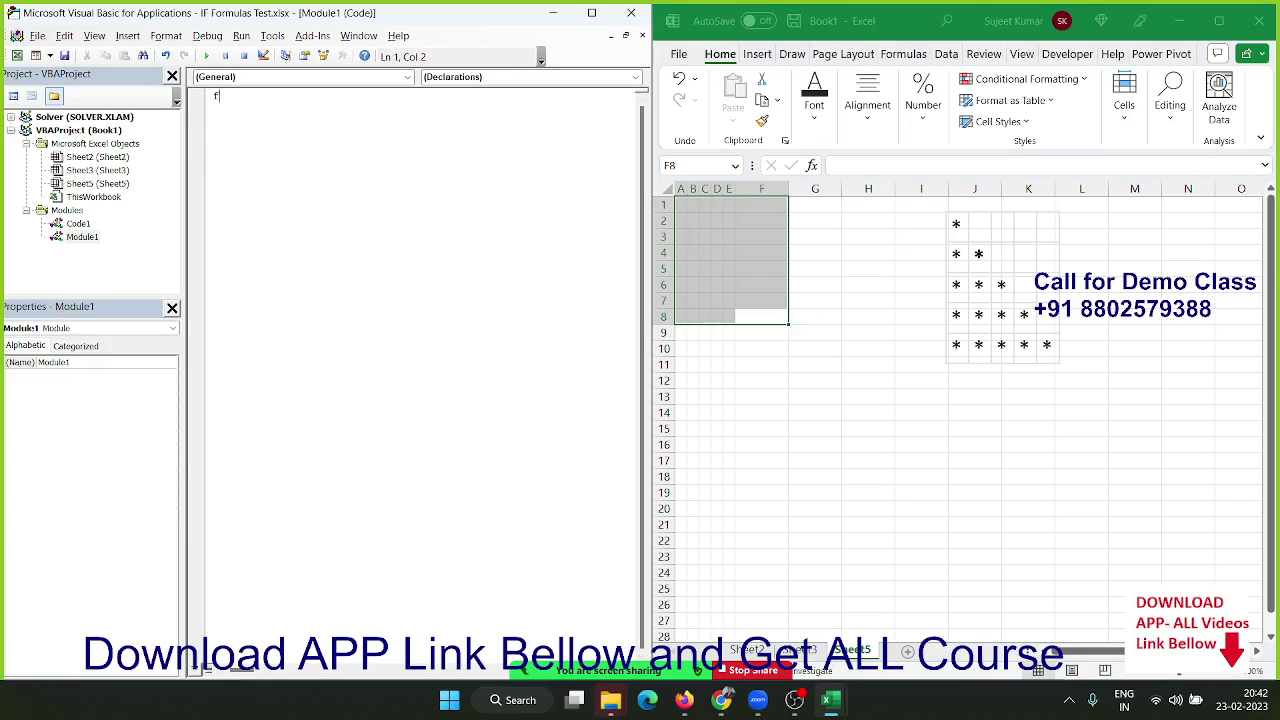
# Start the Sub loop_1() macro with a For i = 1 To 5 line
pyautogui.write('ub')
pyautogui.press('BackSpace')
pyautogui.press('BackSpace')
pyautogui.press('BackSpace')
pyautogui.write('ub ')
pyautogui.write('loop')
pyautogui.write('_1(')
pyautogui.press('Return')
pyautogui.press('Return')
pyautogui.press('Return')
# Close the outer loop with Next i, leaving blank lines inside it
pyautogui.press('Return')
pyautogui.press('Return')
pyautogui.press('Return')
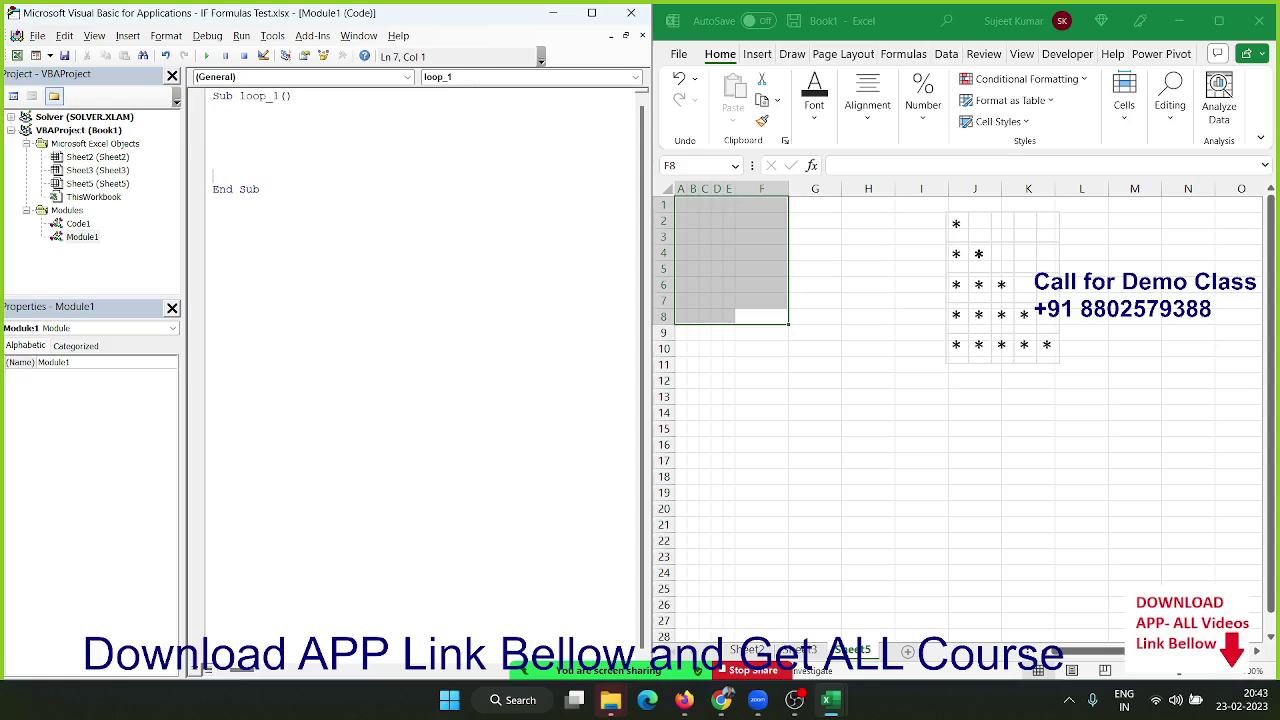
pyautogui.write('f')
pyautogui.write('or =')
pyautogui.write('1 t')
pyautogui.write(' 5')
pyautogui.press('Return')
pyautogui.press('Return')
pyautogui.press('Return')
pyautogui.click(242, 135)
pyautogui.click(277, 157)
pyautogui.press('Return')
pyautogui.press('Return')
pyautogui.write('n')
pyautogui.write('exti')
pyautogui.press('Home')
pyautogui.press('Return')
pyautogui.press('Return')
pyautogui.press('Return')
pyautogui.press('Return')
pyautogui.press('Up')
pyautogui.press('Up')
pyautogui.press('Up')
pyautogui.click(214, 162)
# Add the inner loop line For j = 1 To i
pyautogui.write('or i ')
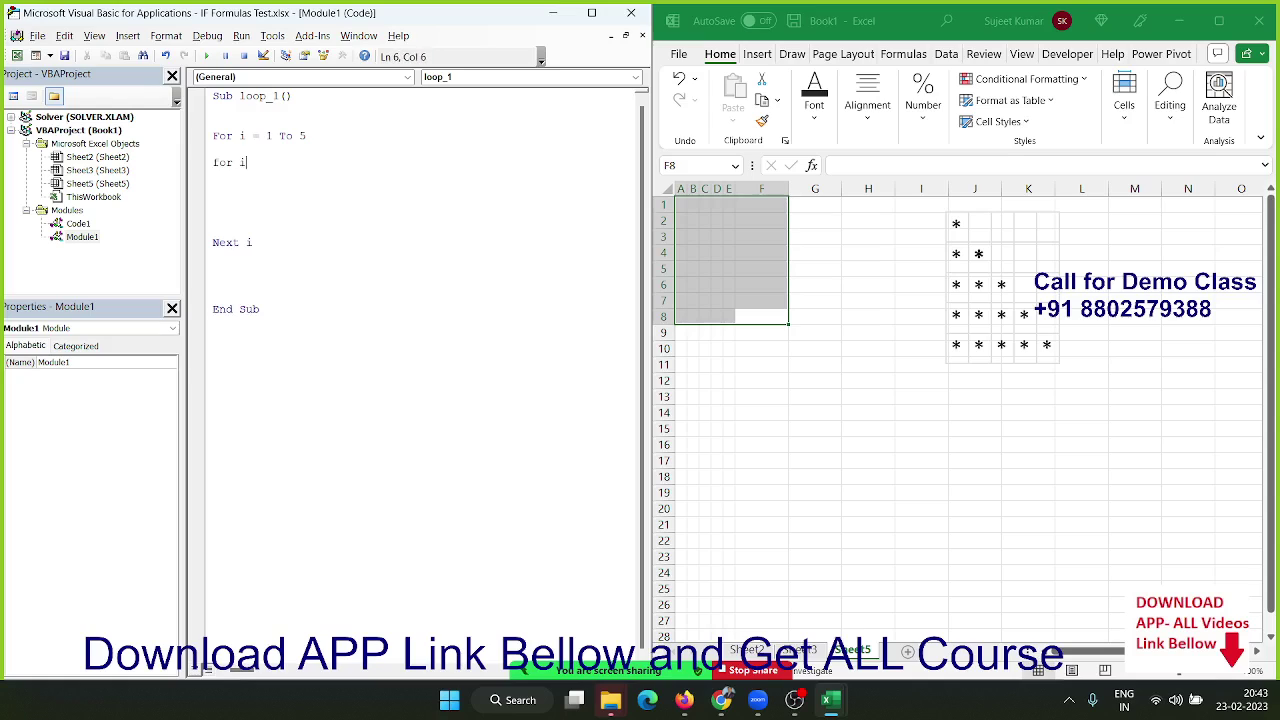
pyautogui.write('= 1')
pyautogui.write(' to')
pyautogui.press('BackSpace')
pyautogui.press('BackSpace')
pyautogui.press('BackSpace')
pyautogui.press('BackSpace')
pyautogui.press('BackSpace')
pyautogui.write('=1to ')
pyautogui.write('i')
pyautogui.press('Return')
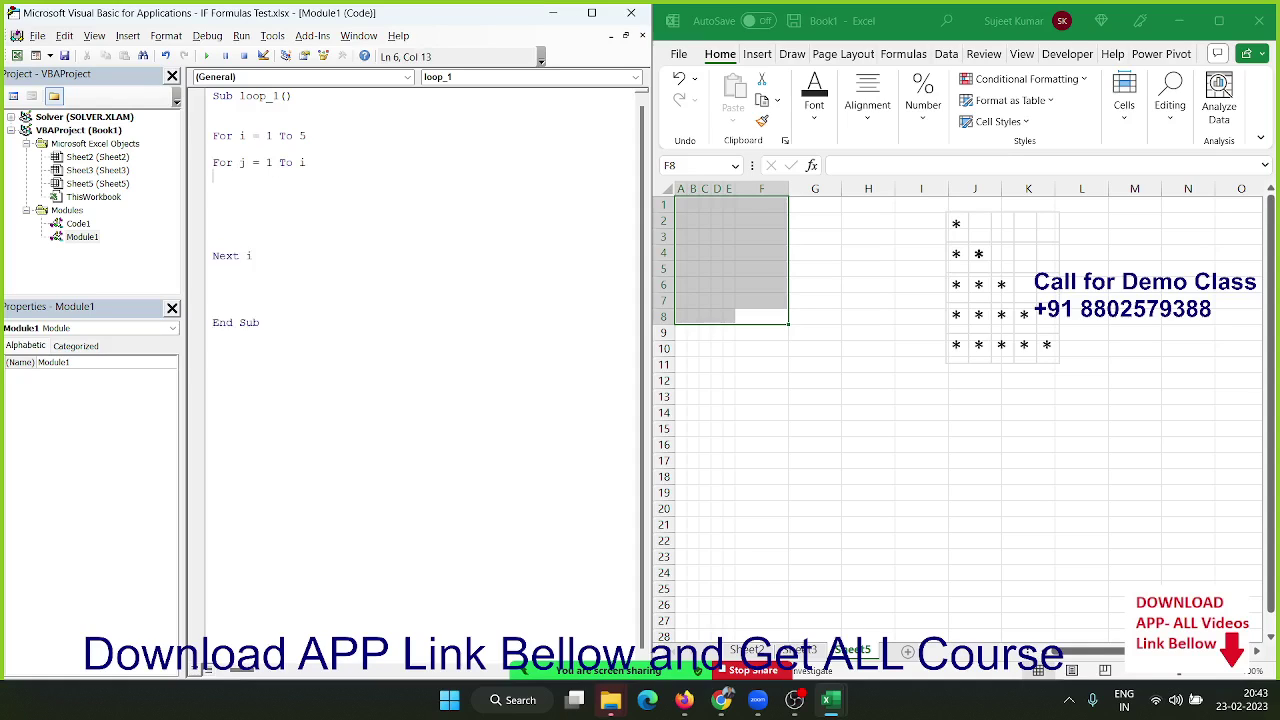
pyautogui.press('Return')
pyautogui.press('Return')
pyautogui.press('Return')
# Write Cells(i, j).Value = "*" as the inner loop body
pyautogui.write('next ')
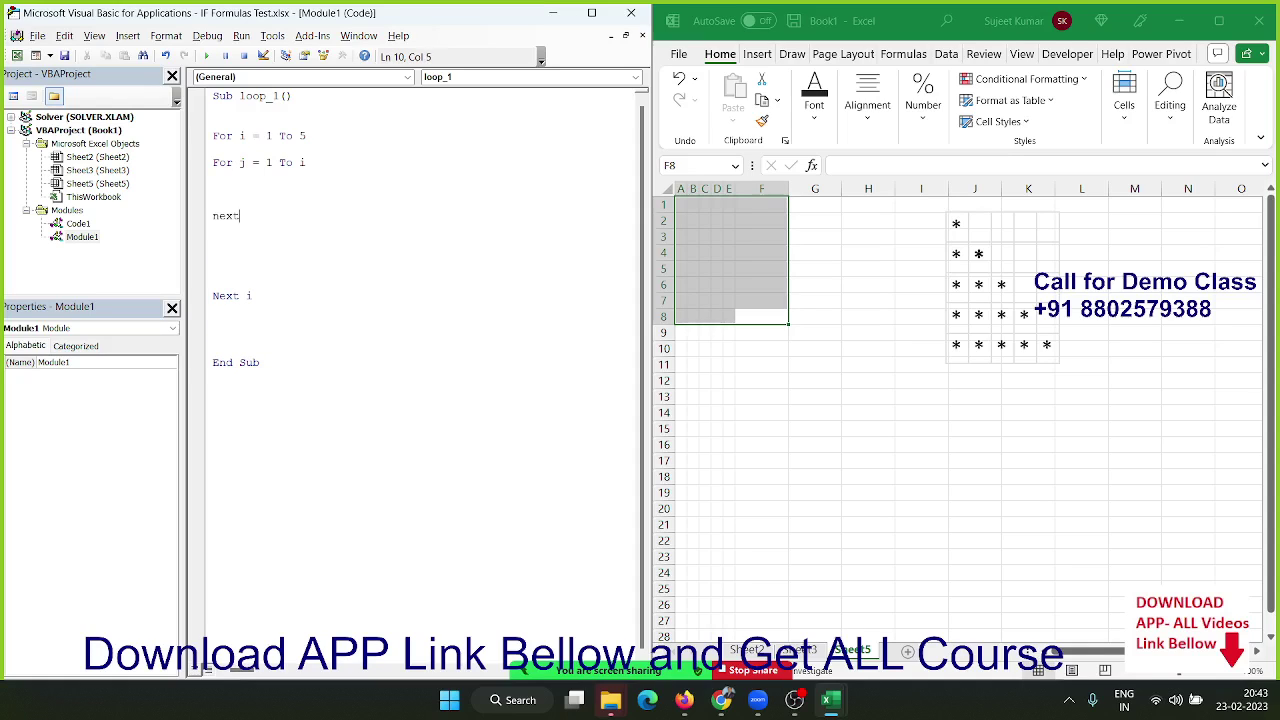
pyautogui.write('i')
pyautogui.press('Up')
pyautogui.write('ce')
pyautogui.write('lls(r')
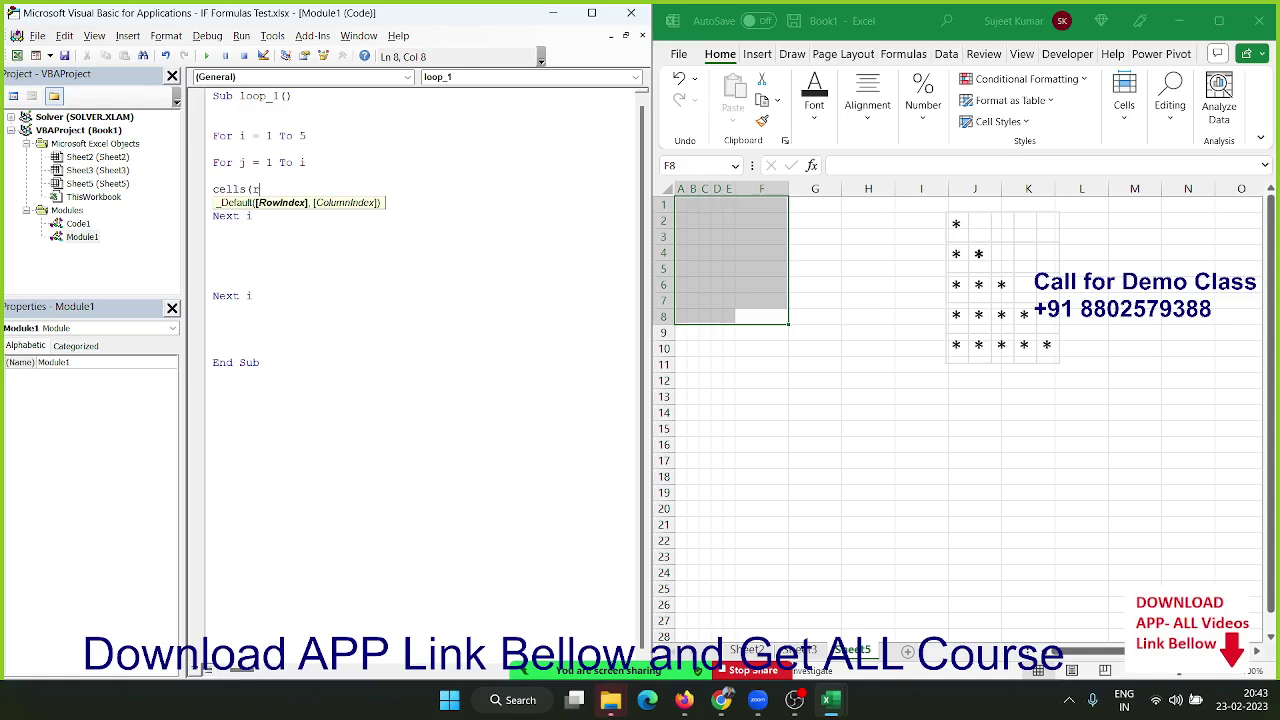
pyautogui.press('BackSpace')
pyautogui.write('i')
pyautogui.write(',j')
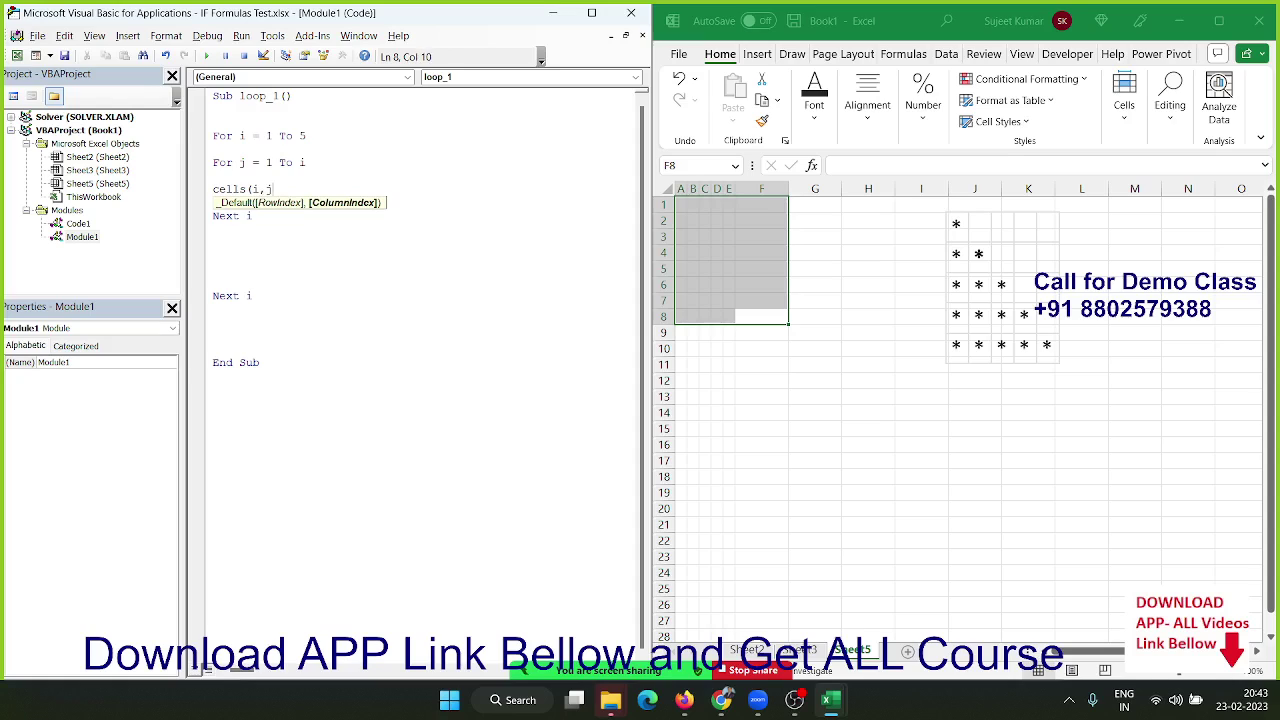
pyautogui.write(').value')
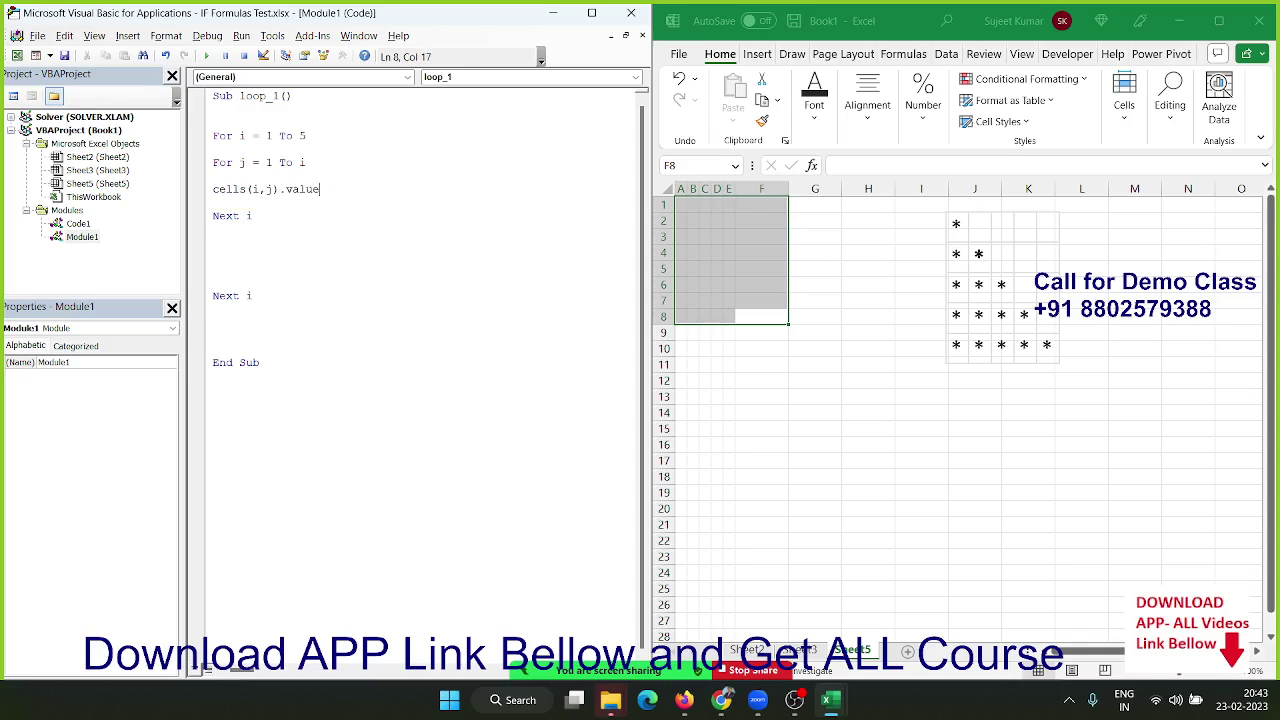
pyautogui.write('= ')
pyautogui.write('"*')
pyautogui.press('Return')
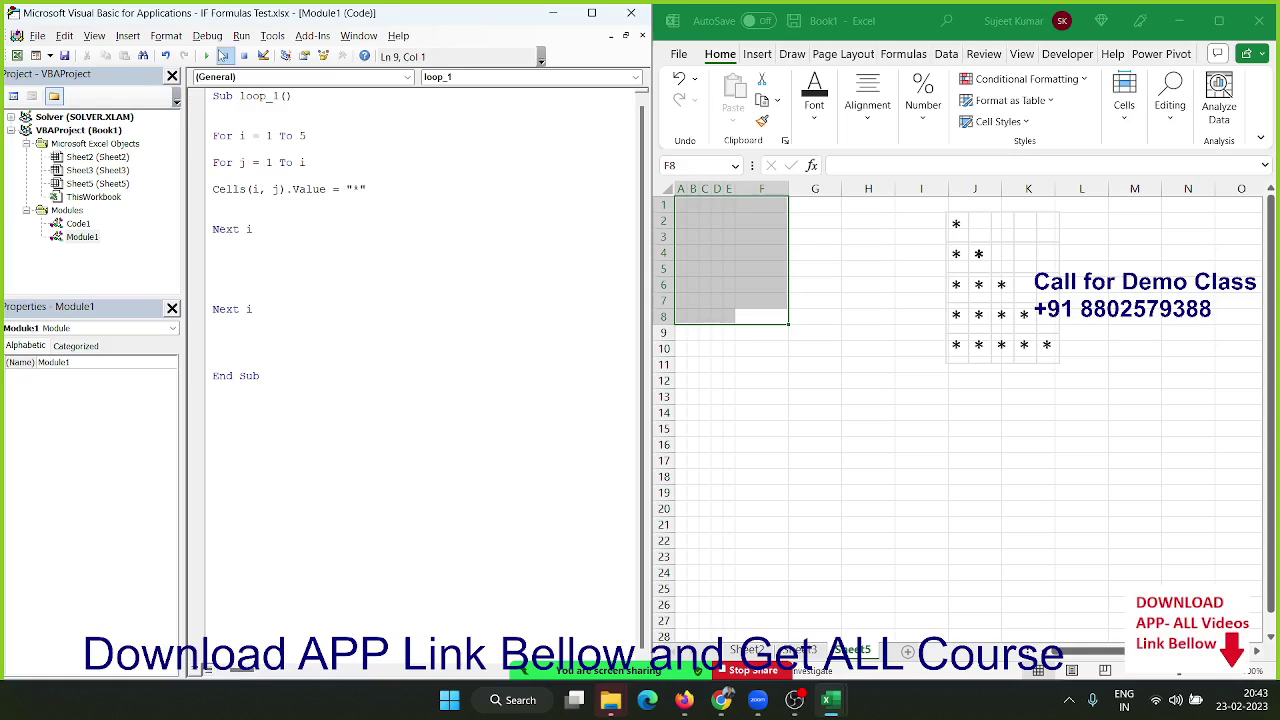
# Run the macro, dismiss the compile error, and add Next j under the Cells line
pyautogui.click(206, 55)
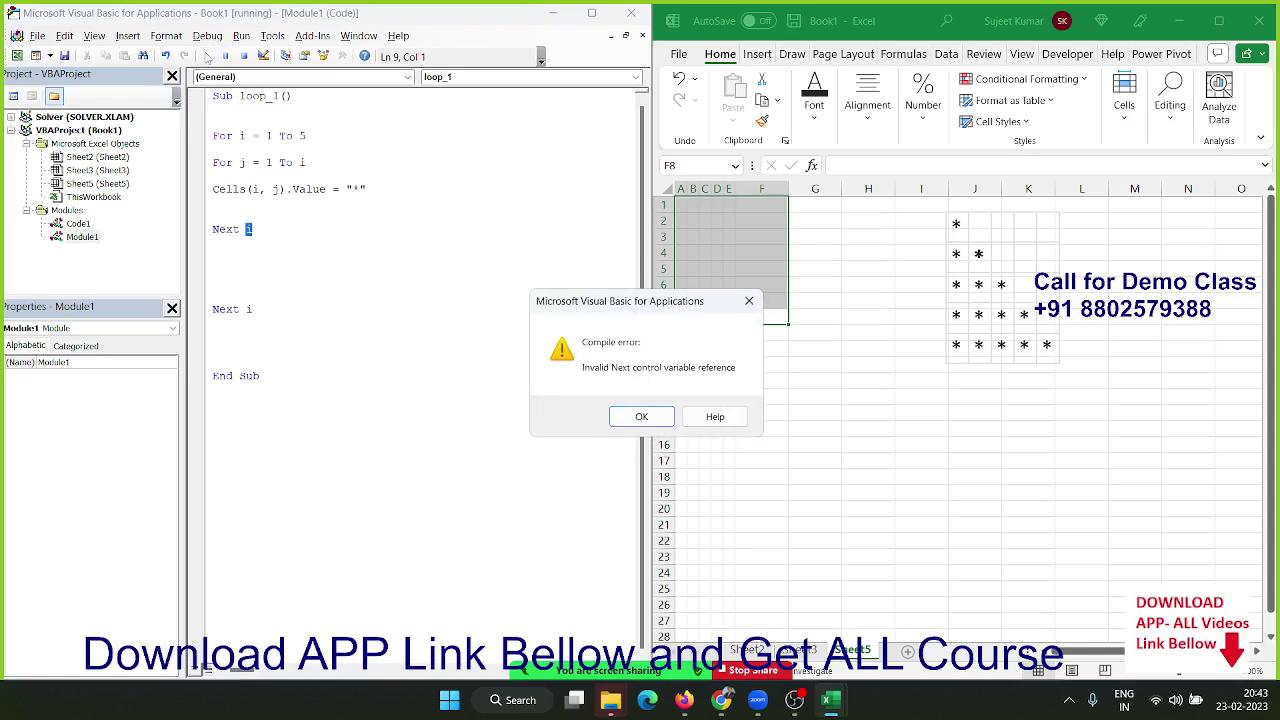
pyautogui.click(641, 416)
pyautogui.click(315, 209)
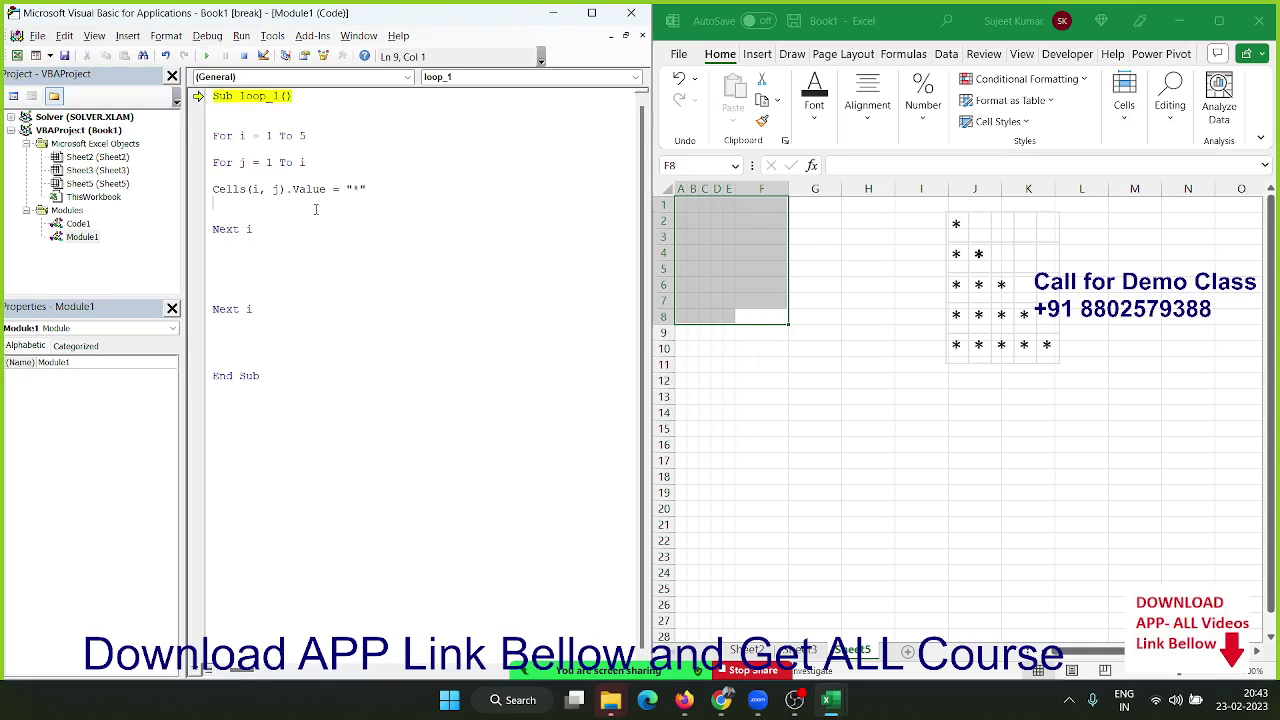
pyautogui.press('Return')
pyautogui.write('next ')
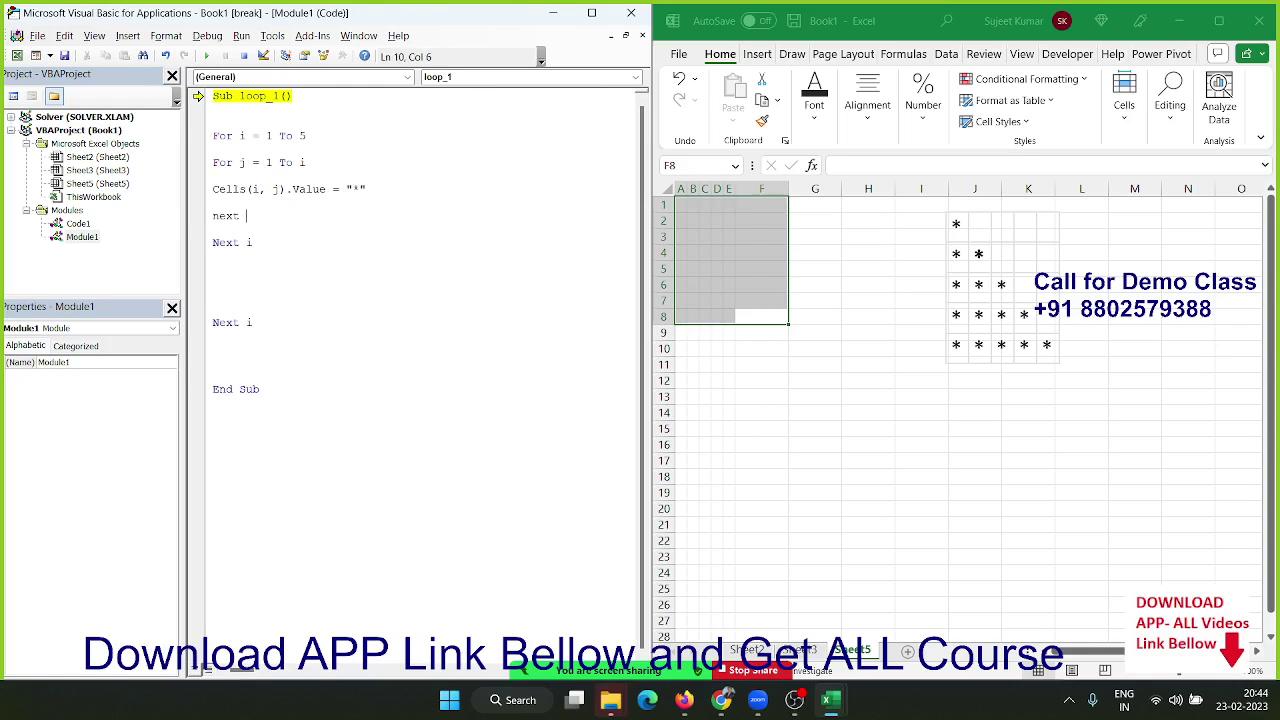
pyautogui.write('j')
pyautogui.click(372, 270)
# Delete the extra Next i after the Next without For error and resume the macro
pyautogui.click(206, 55)
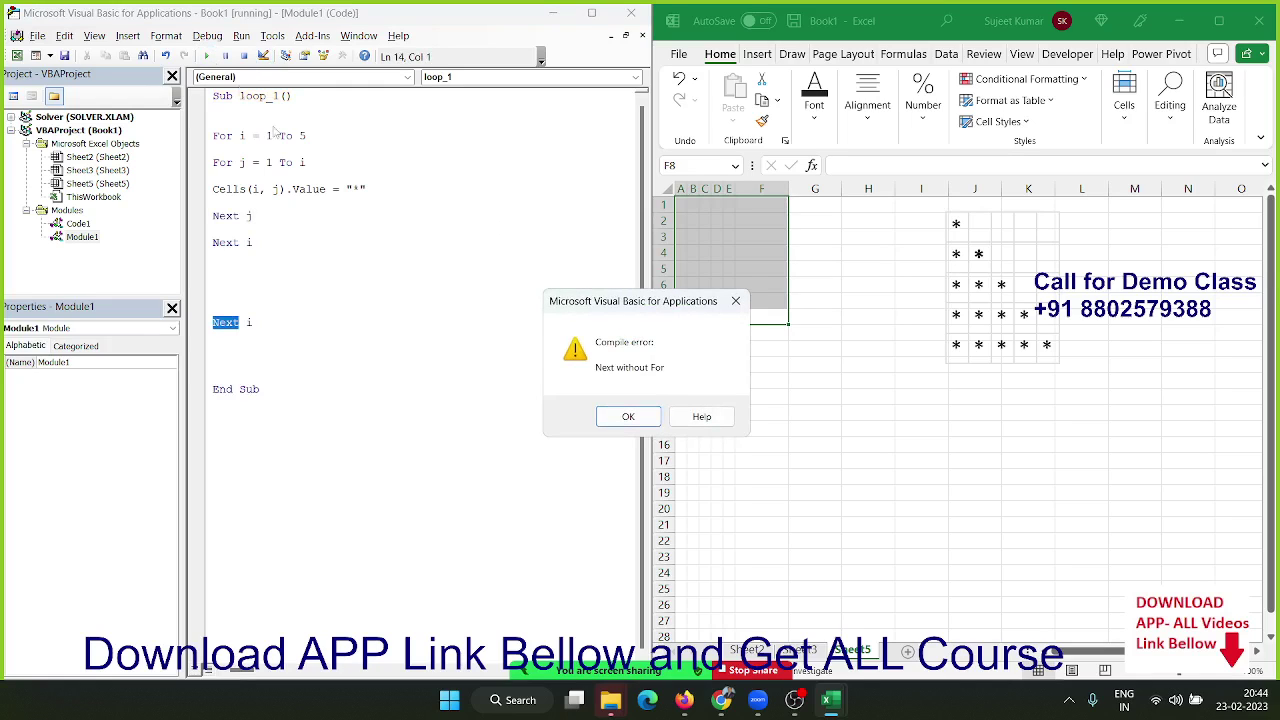
pyautogui.click(614, 420)
pyautogui.click(294, 340)
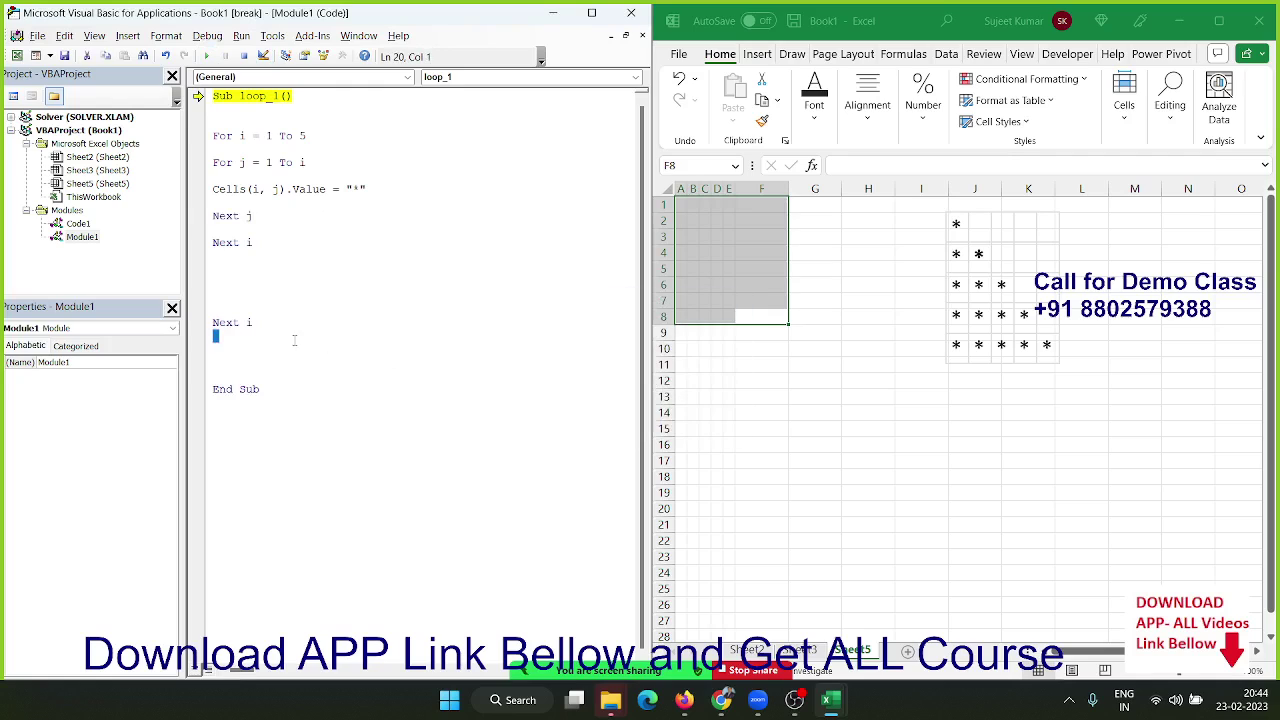
pyautogui.moveTo(294, 340); pyautogui.dragTo(241, 311)
pyautogui.press('Delete')
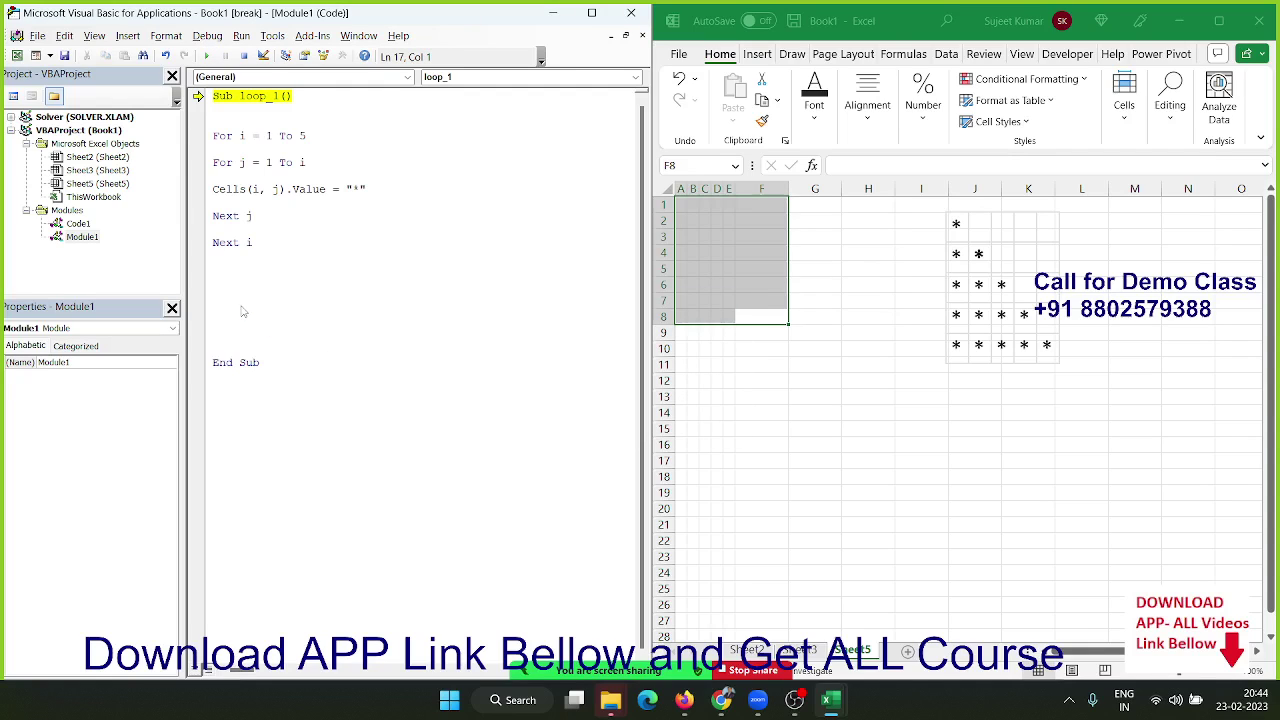
pyautogui.click(208, 56)
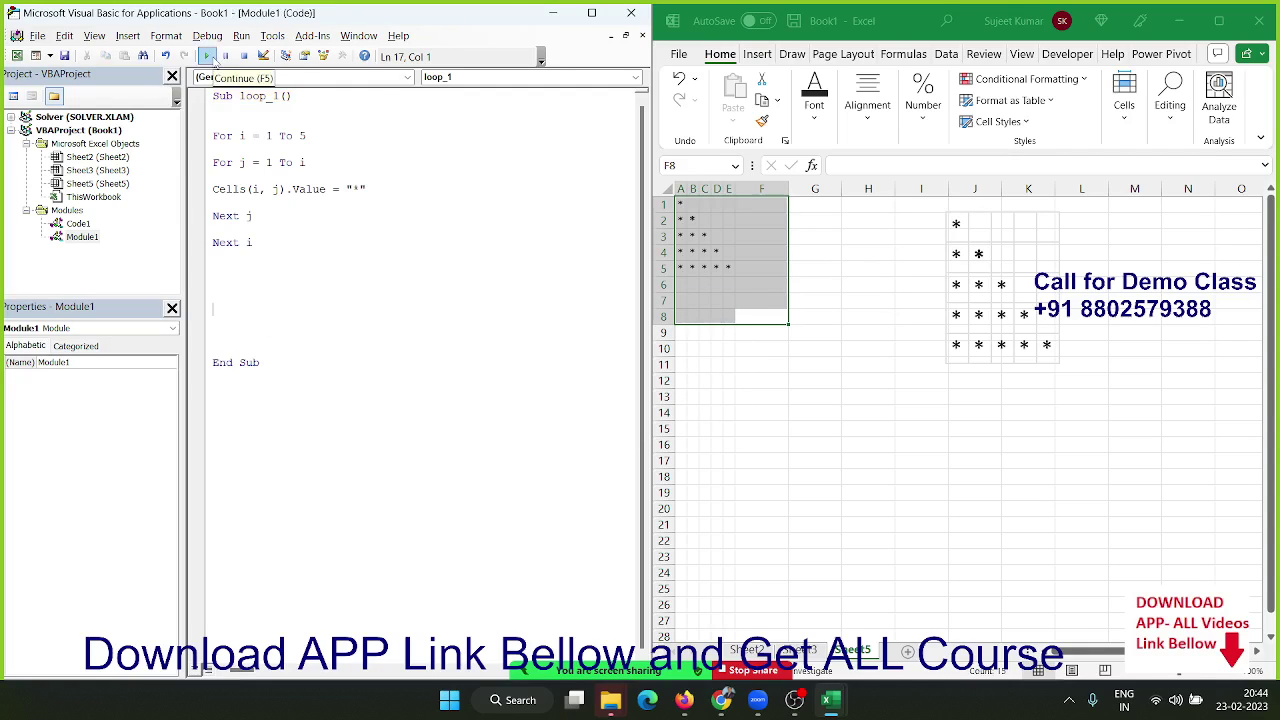
# Inspect the macro's star triangle in A1:E5, then delete its asterisks
pyautogui.click(727, 283)
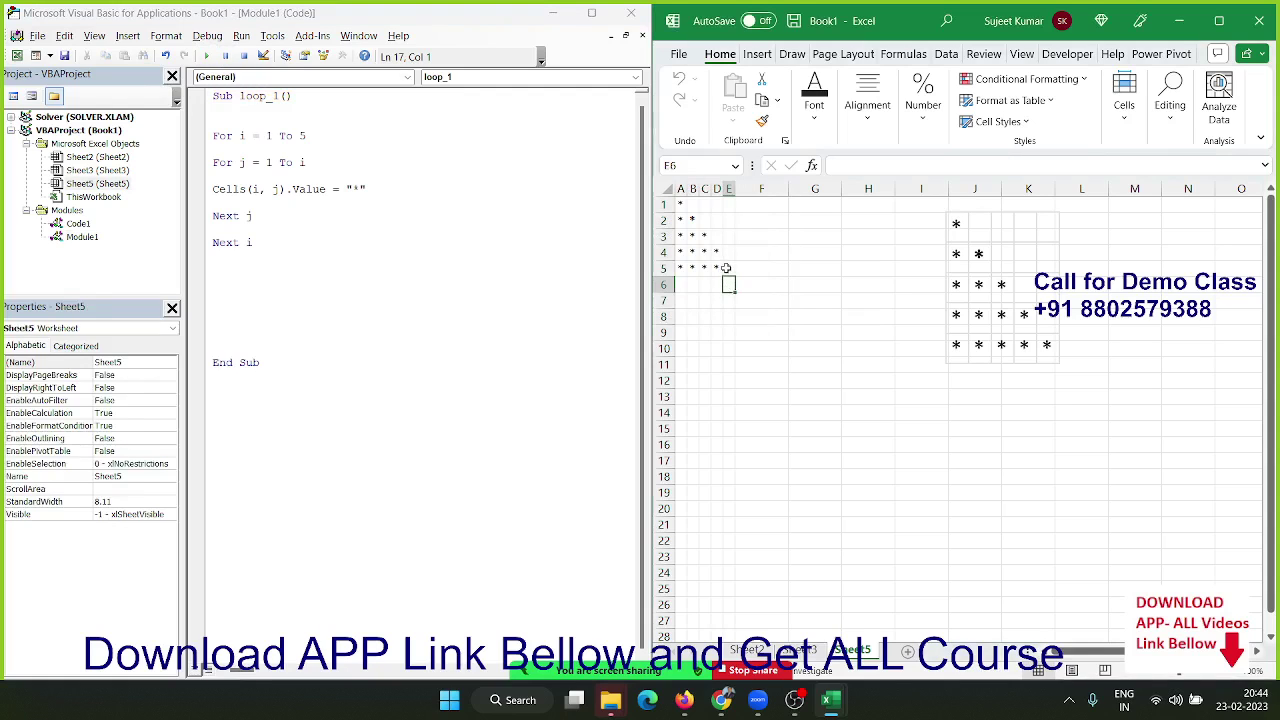
pyautogui.moveTo(728, 268); pyautogui.dragTo(667, 196)
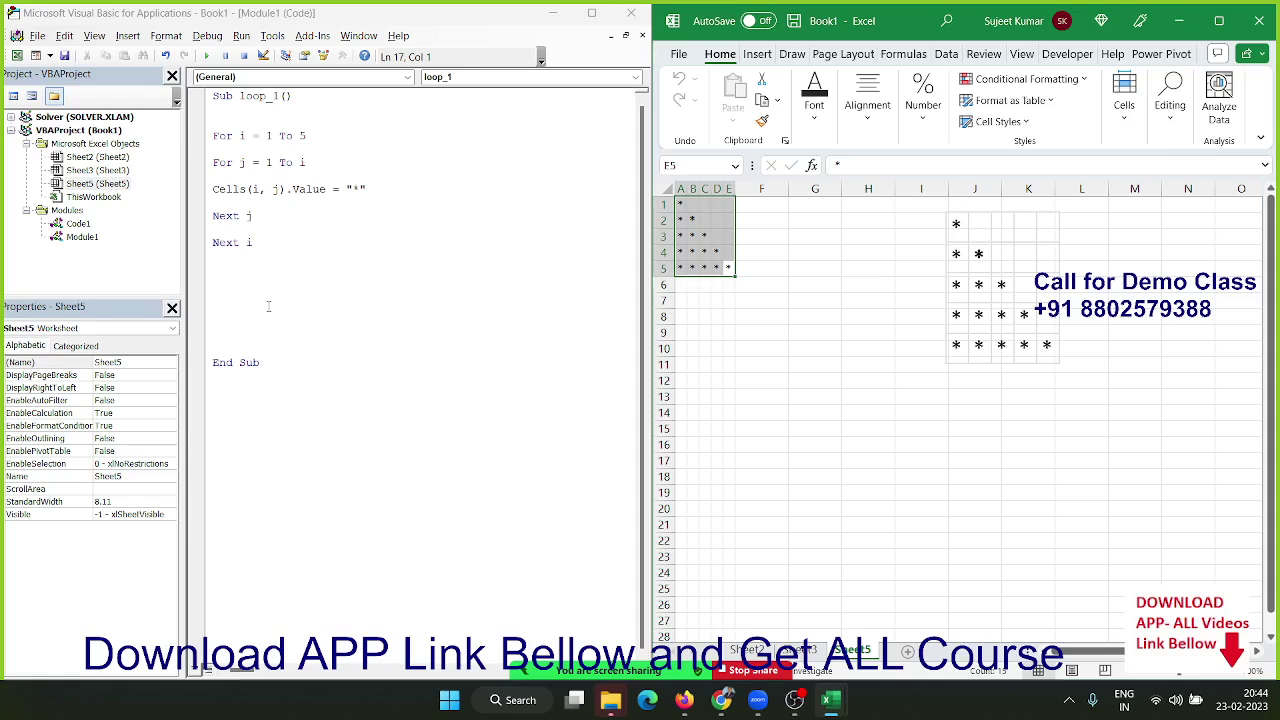
pyautogui.click(773, 239)
pyautogui.click(730, 268)
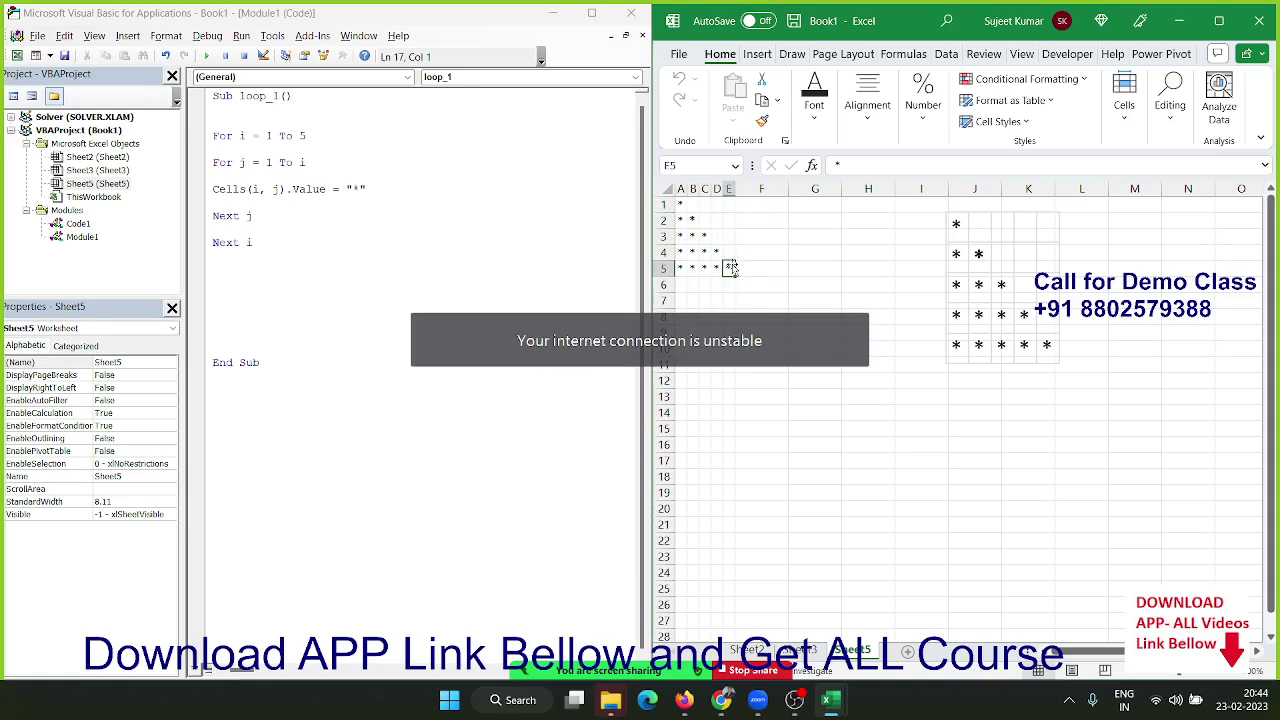
pyautogui.moveTo(742, 207)
pyautogui.mouseDown()
pyautogui.moveTo(753, 264)
pyautogui.moveTo(677, 199)
pyautogui.mouseUp()
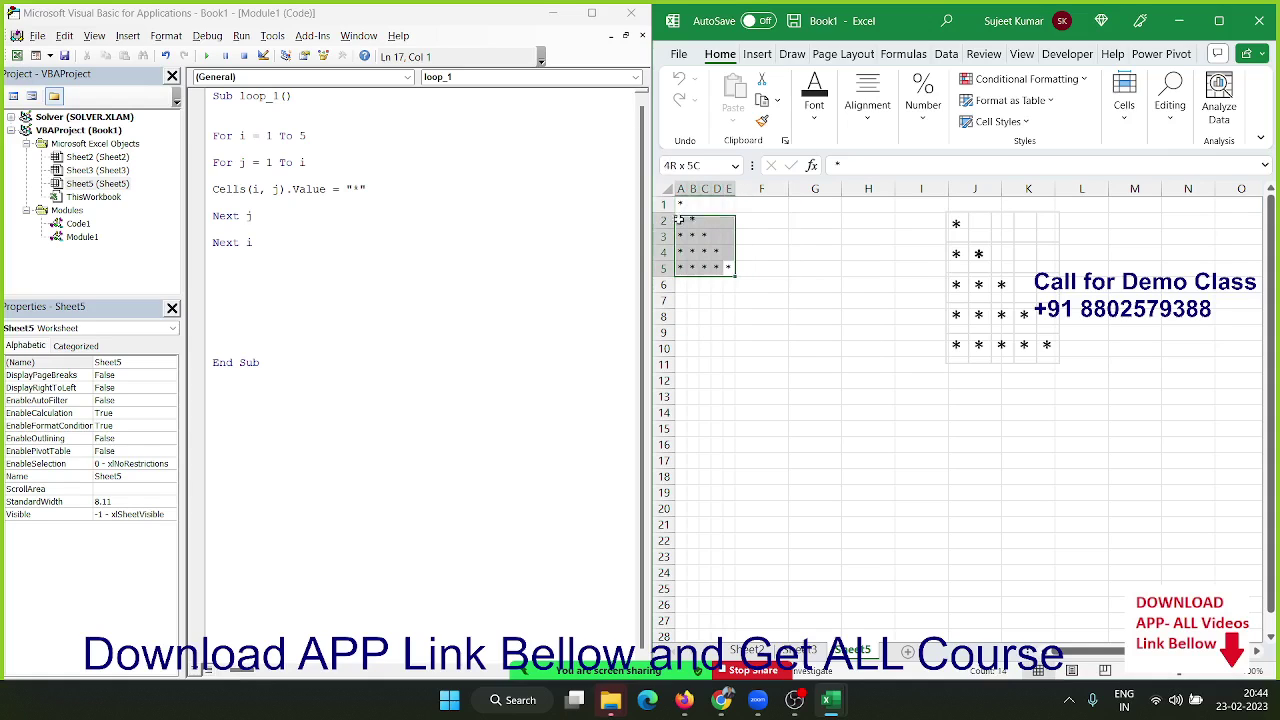
pyautogui.hotkey('ctrl', 'v')
pyautogui.press('Delete')
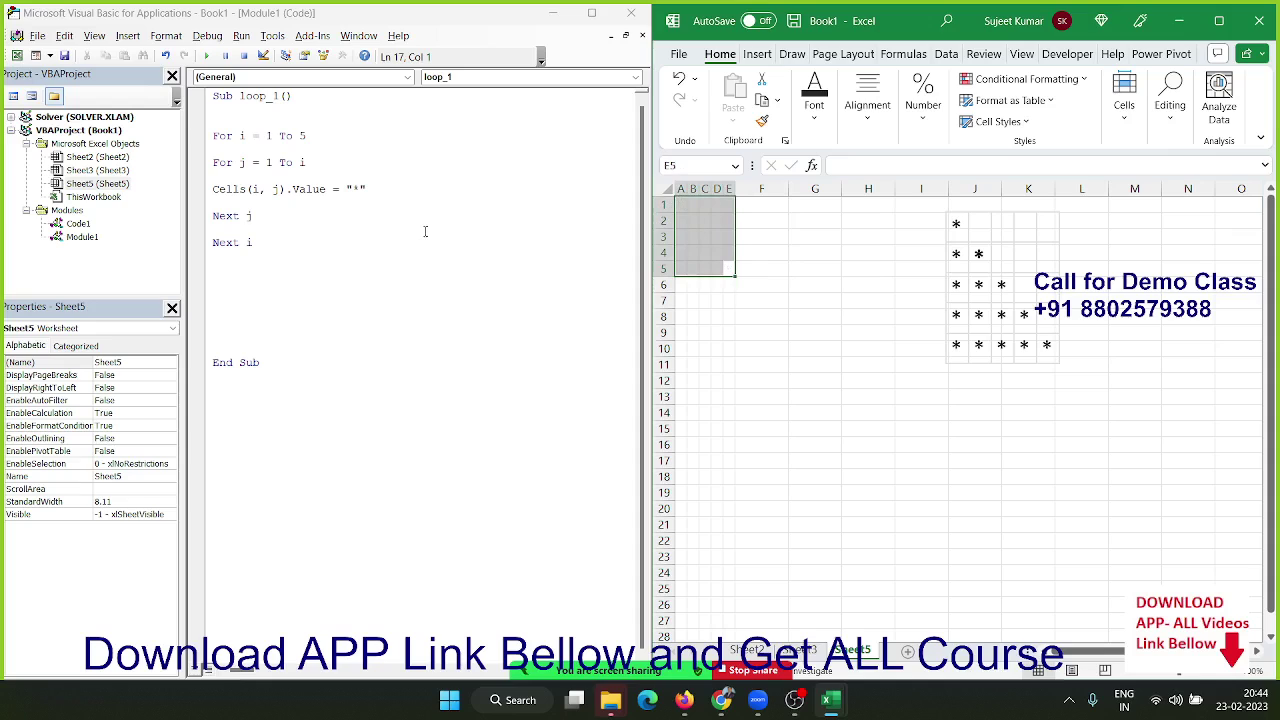
pyautogui.click(423, 229)
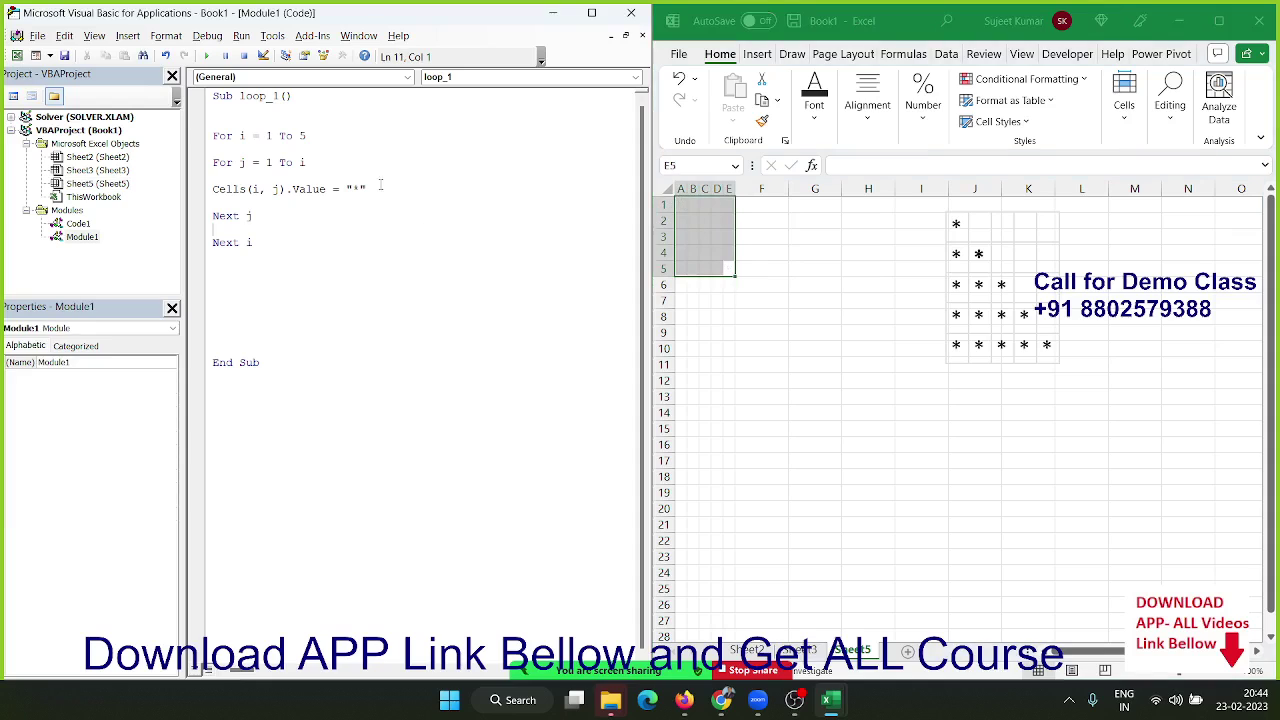
# Change the statement to Cells(i, j + 5) and run the macro
pyautogui.click(278, 189)
pyautogui.write('i')
pyautogui.press('BackSpace')
pyautogui.write('+')
pyautogui.write('5')
pyautogui.click(266, 222)
pyautogui.click(277, 188)
pyautogui.click(206, 55)
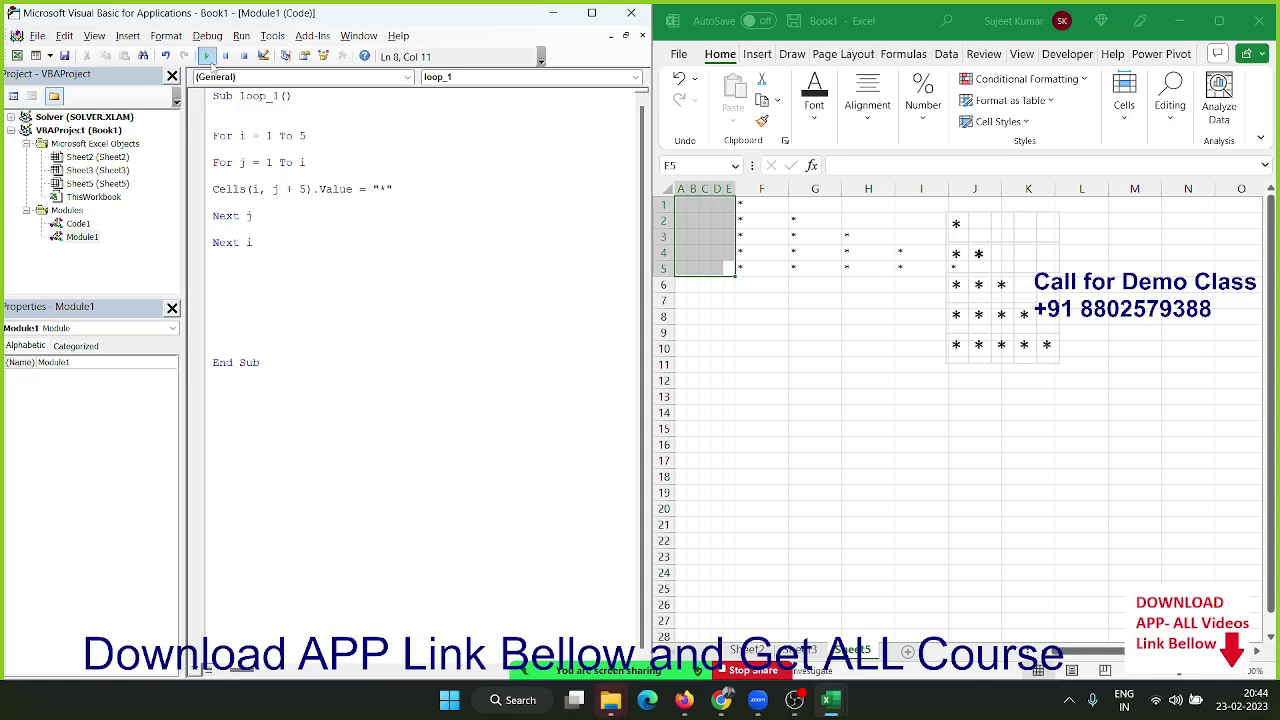
# Autofit columns F–J and move the reference picture to columns N–O
pyautogui.moveTo(972, 270); pyautogui.dragTo(1098, 360)
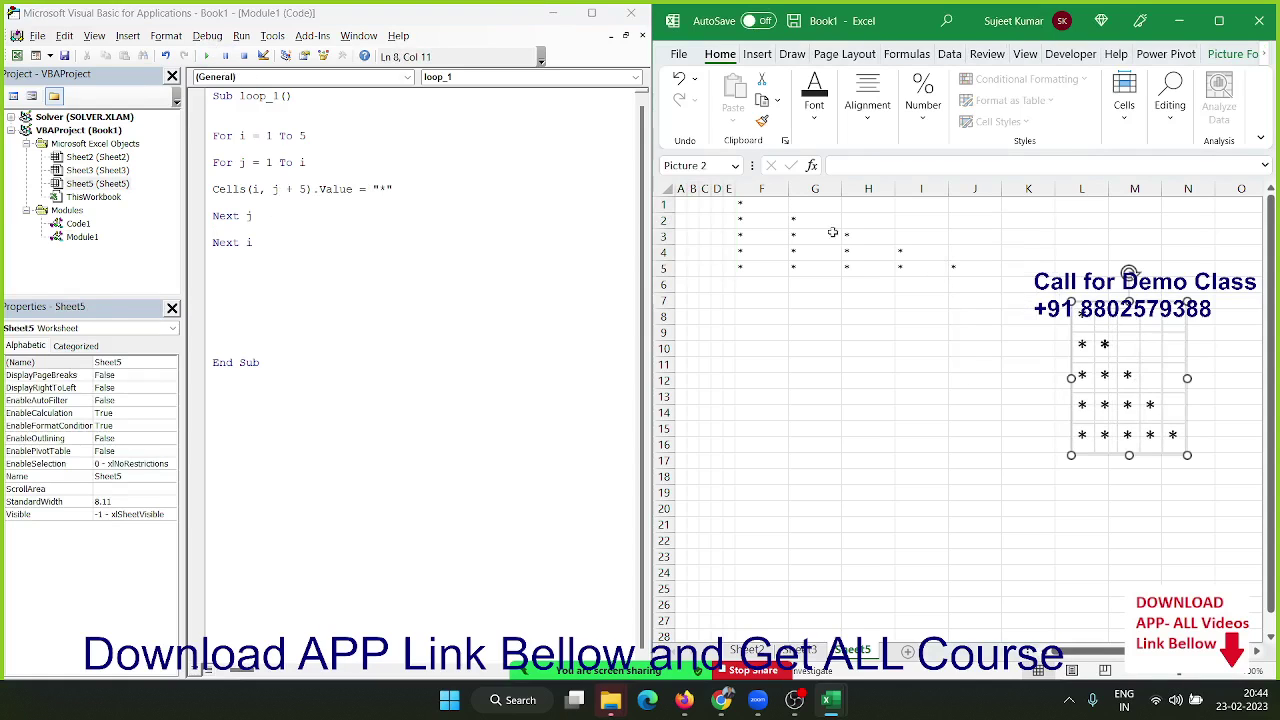
pyautogui.moveTo(765, 190); pyautogui.dragTo(958, 190)
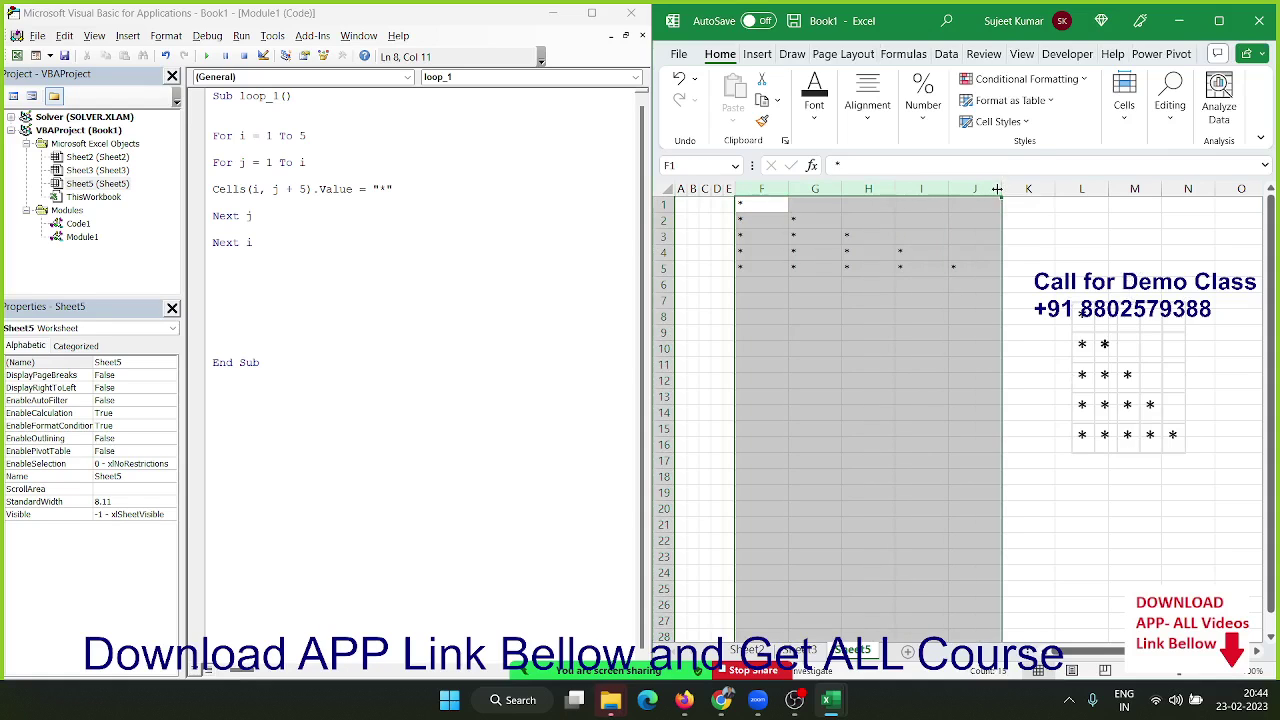
pyautogui.doubleClick(1001, 188)
pyautogui.click(941, 347)
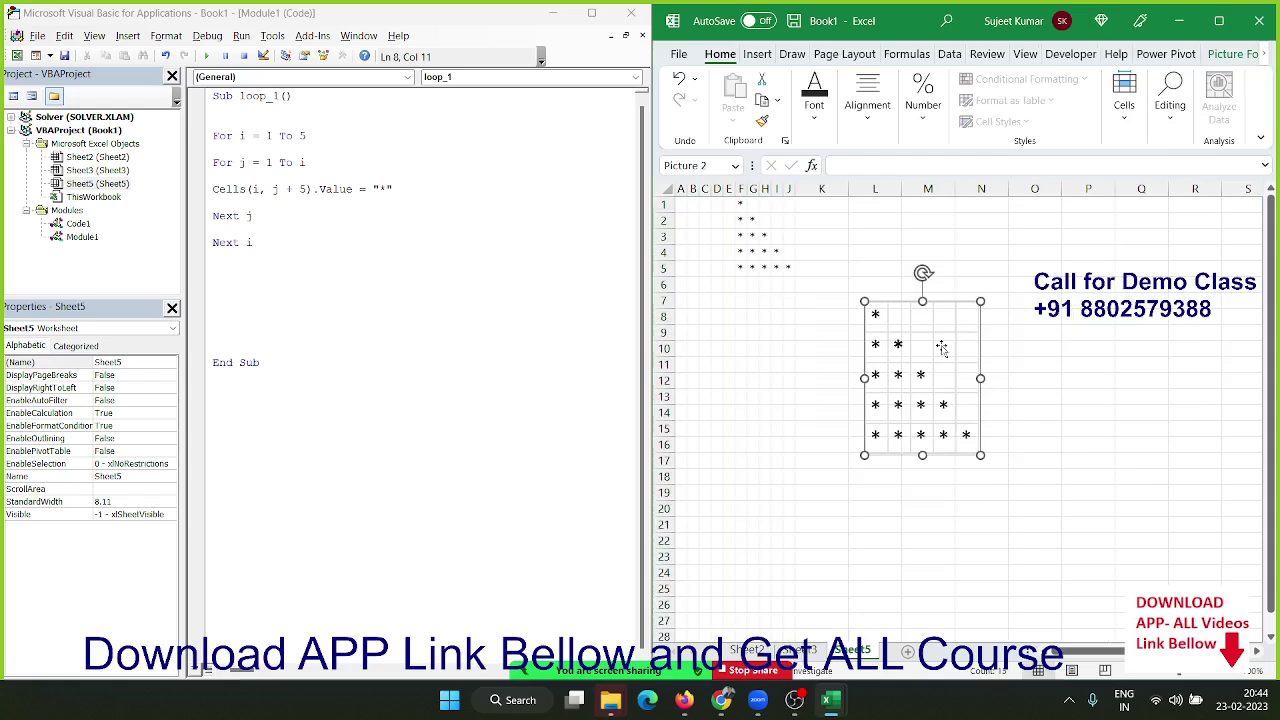
pyautogui.moveTo(918, 366); pyautogui.dragTo(1002, 264)
pyautogui.click(707, 318)
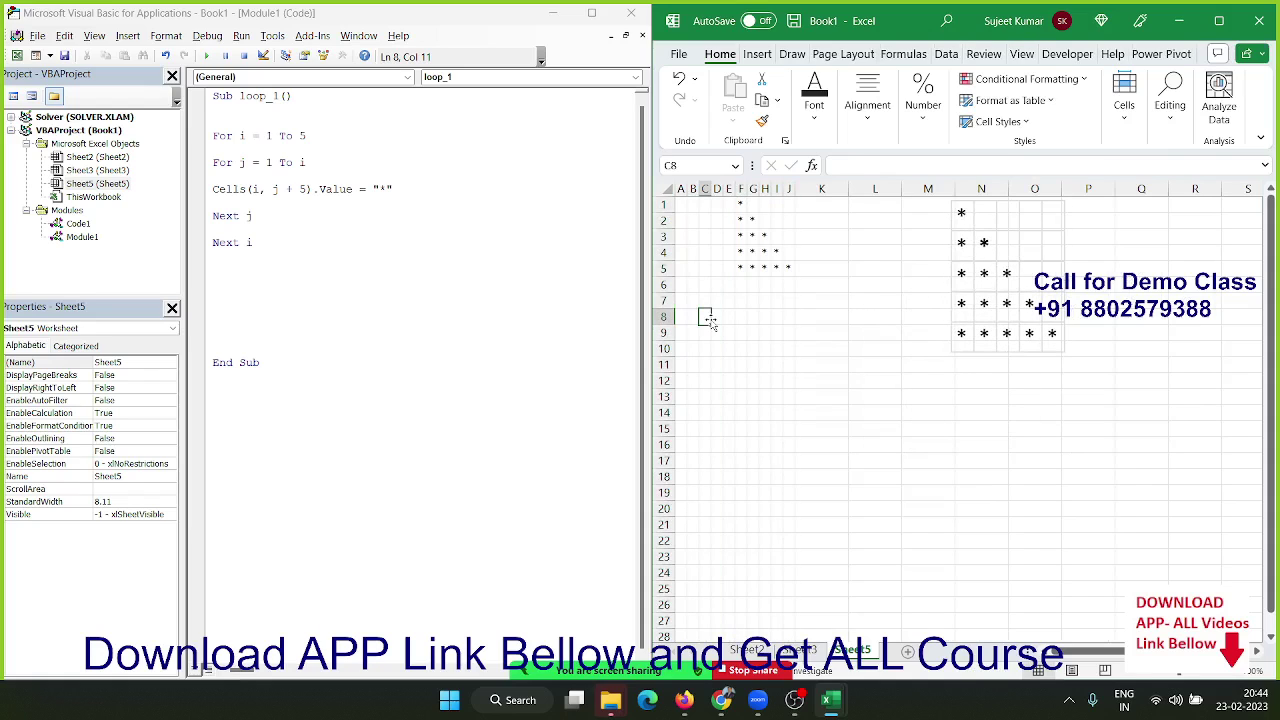
# Select the star triangle in E1:J5 and clear it
pyautogui.moveTo(728, 205); pyautogui.dragTo(685, 268)
pyautogui.click(753, 252)
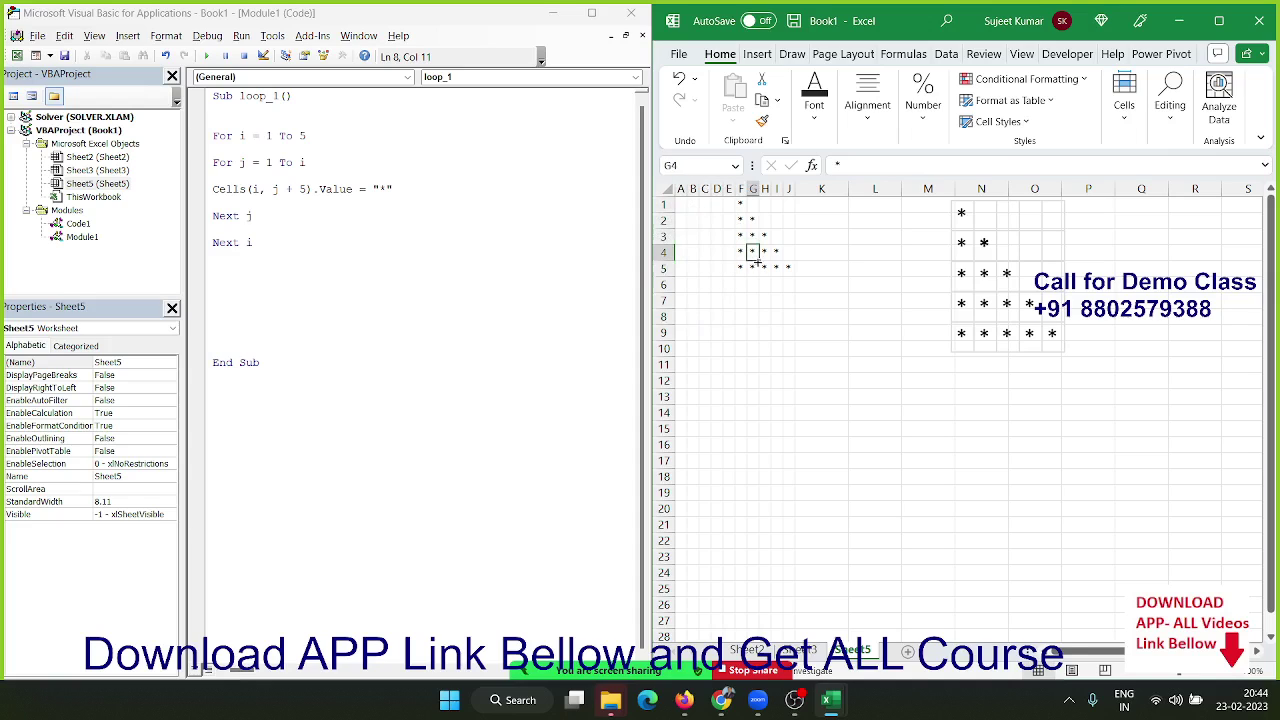
pyautogui.moveTo(789, 265); pyautogui.dragTo(729, 193)
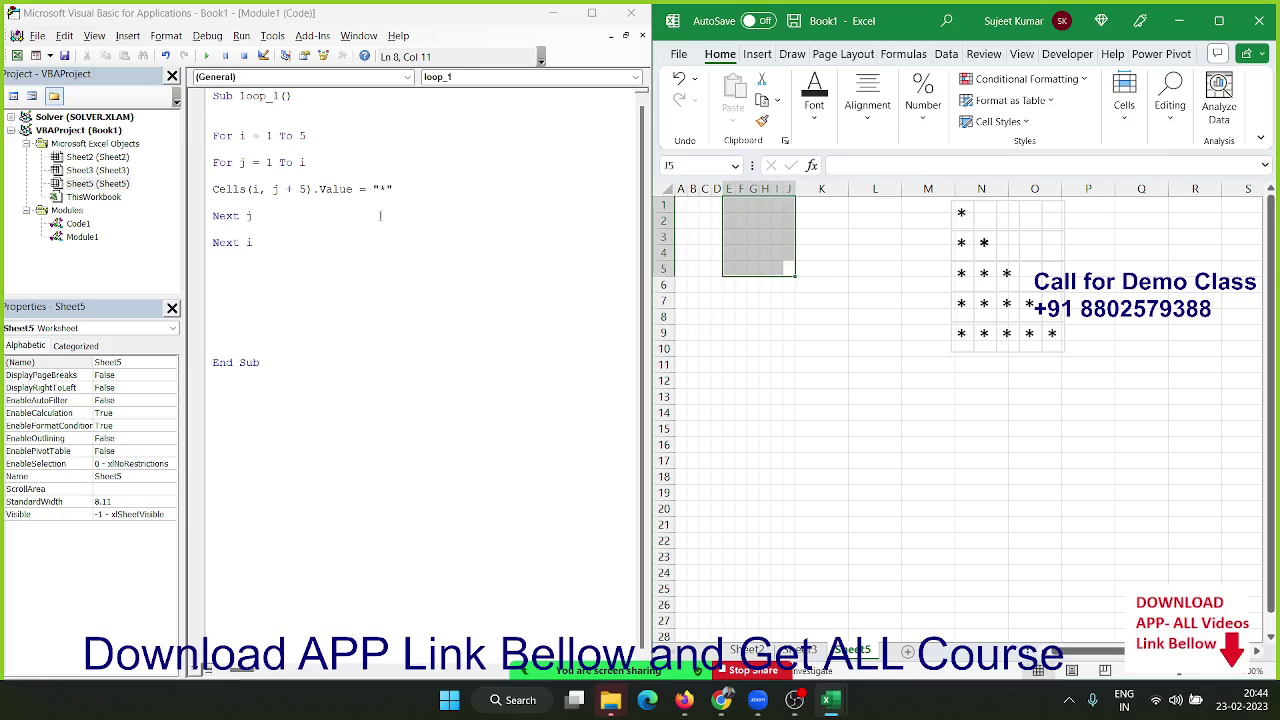
pyautogui.click(216, 190)
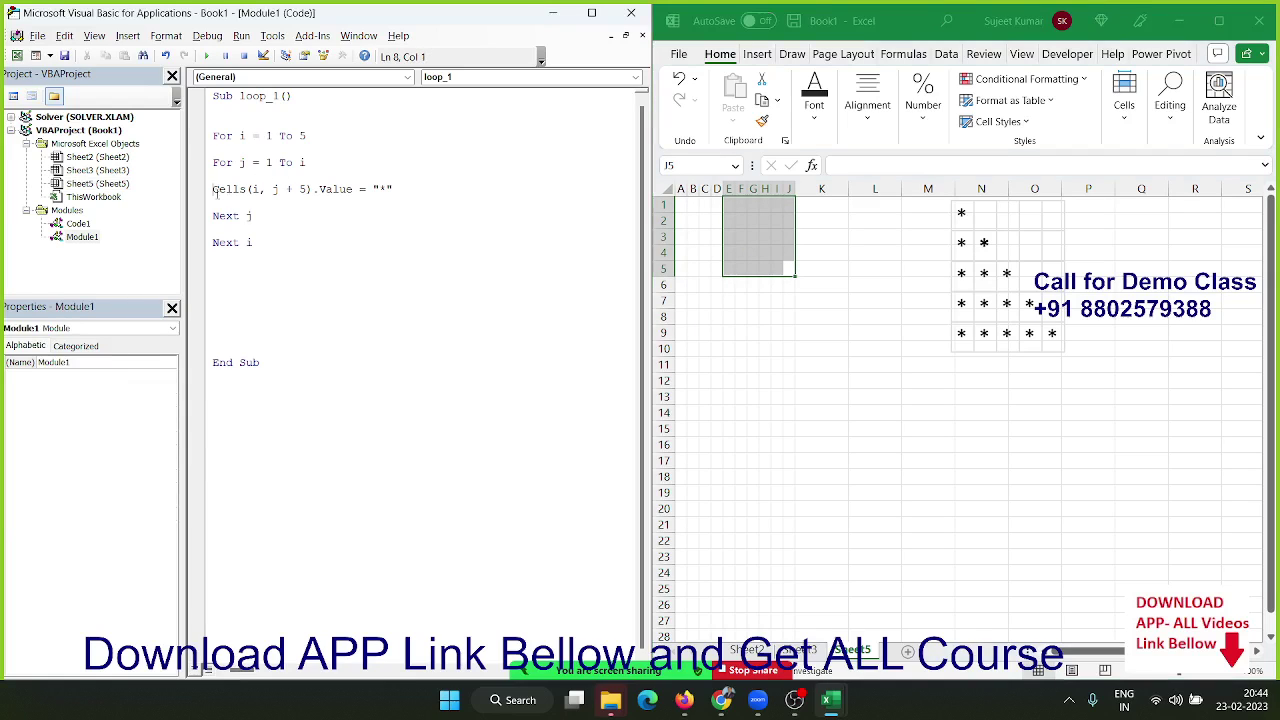
# Duplicate the Cells line and change the copy to Cells(i, 6 - j)
pyautogui.hotkey('shift', 'Down')
pyautogui.hotkey('ctrl', 'c')
pyautogui.hotkey('ctrl', 'v')
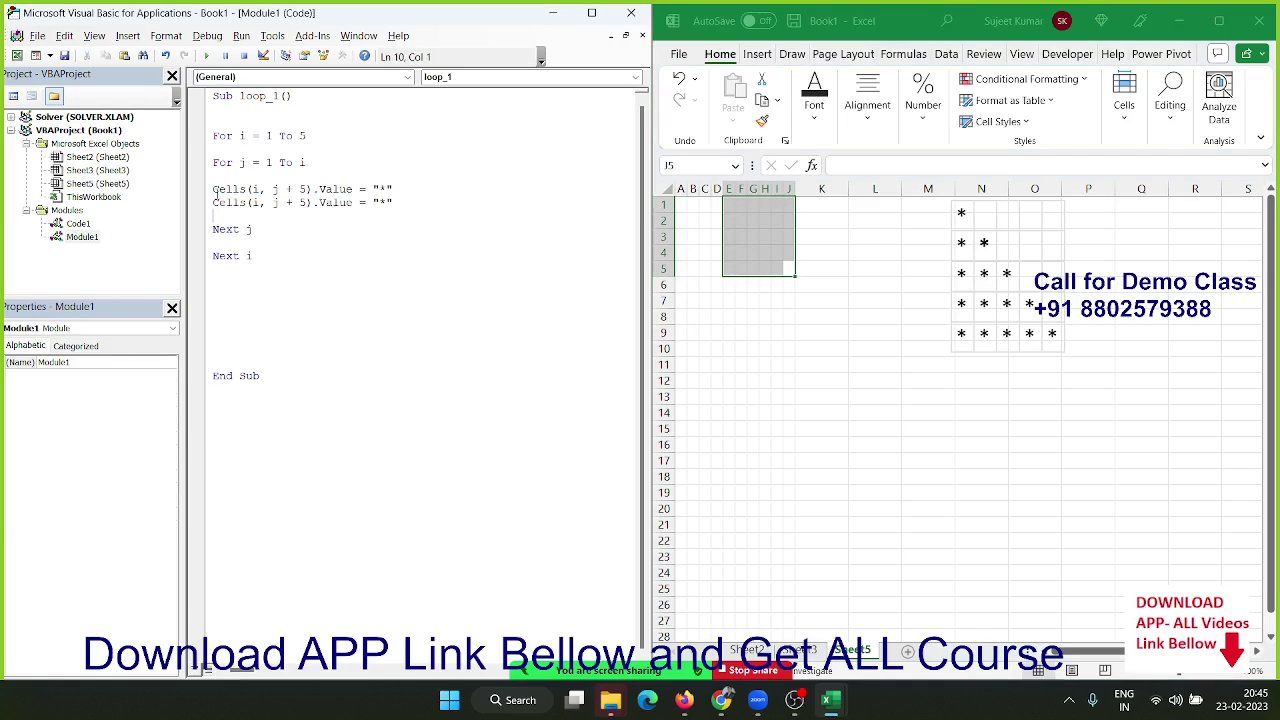
pyautogui.moveTo(307, 203); pyautogui.dragTo(272, 203)
pyautogui.write('6')
pyautogui.write('-j')
pyautogui.press('Up')
pyautogui.press('Up')
# Run the macro and inspect the resulting star pyramid on the sheet
pyautogui.click(206, 56)
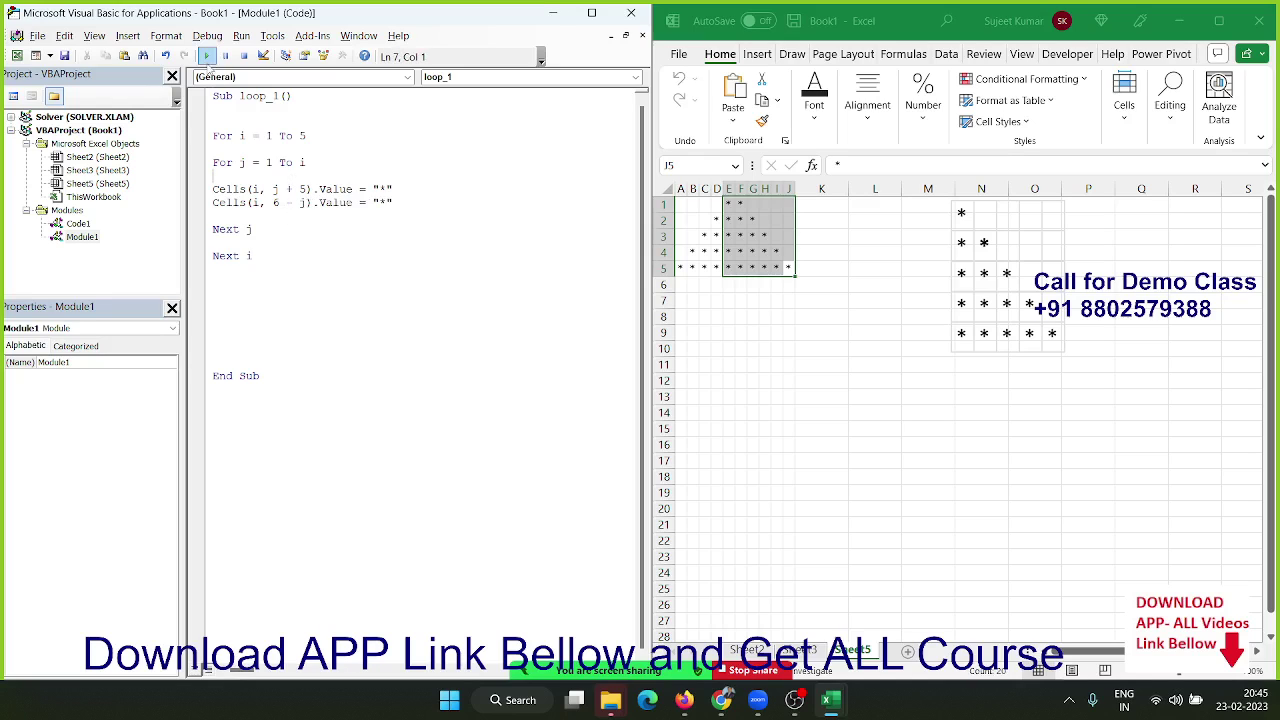
pyautogui.click(846, 385)
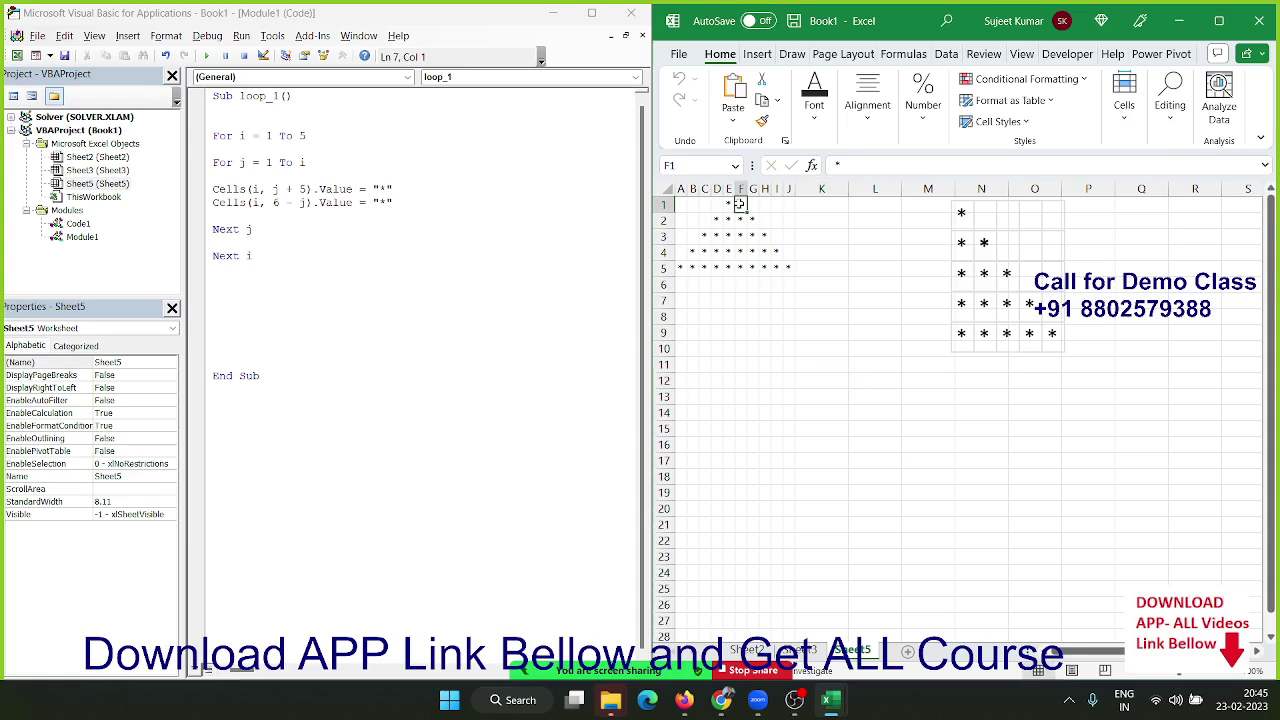
pyautogui.moveTo(730, 204); pyautogui.dragTo(729, 238)
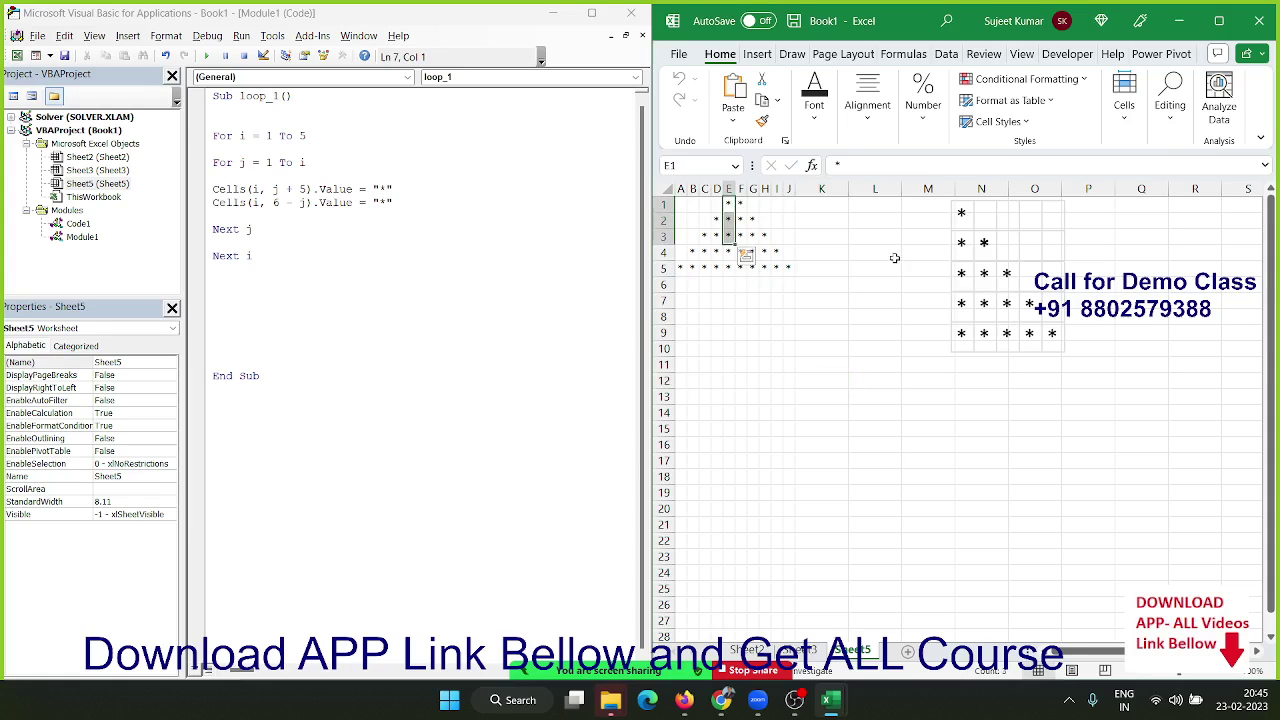
# Change the mirrored line to Cells(i, 5 - j), run it, and Debug error 1004
pyautogui.click(807, 366)
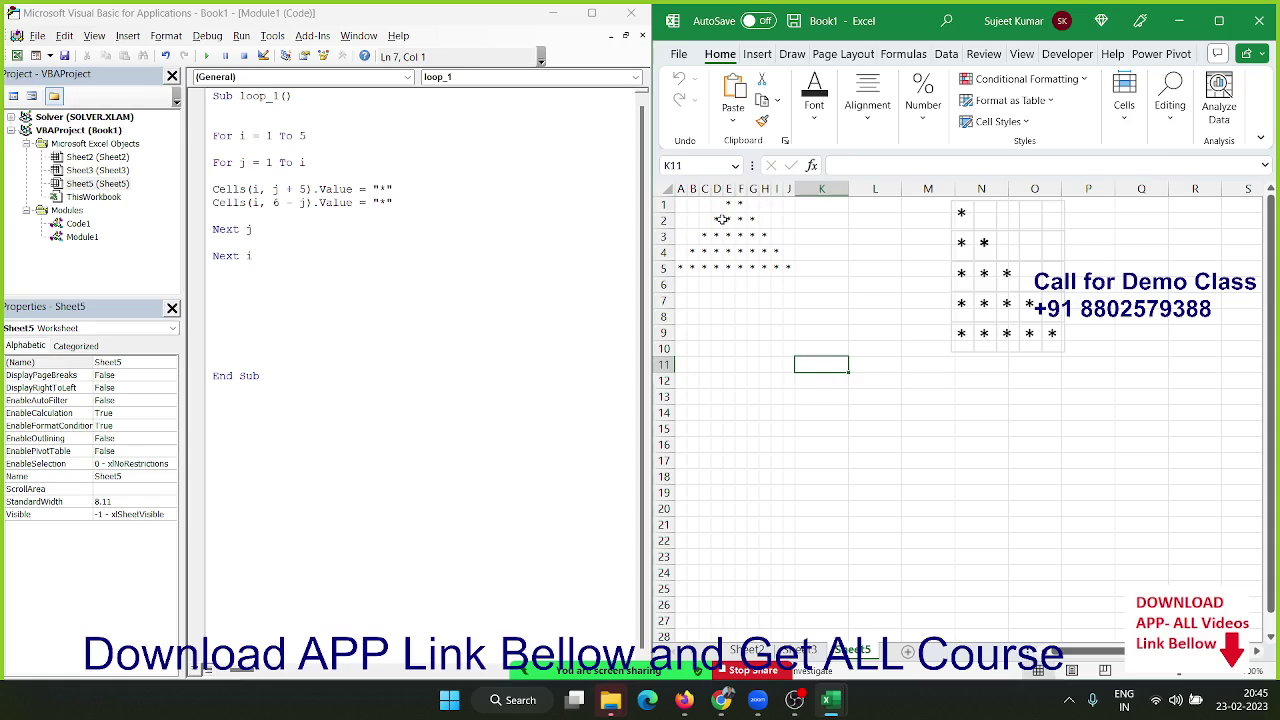
pyautogui.doubleClick(277, 202)
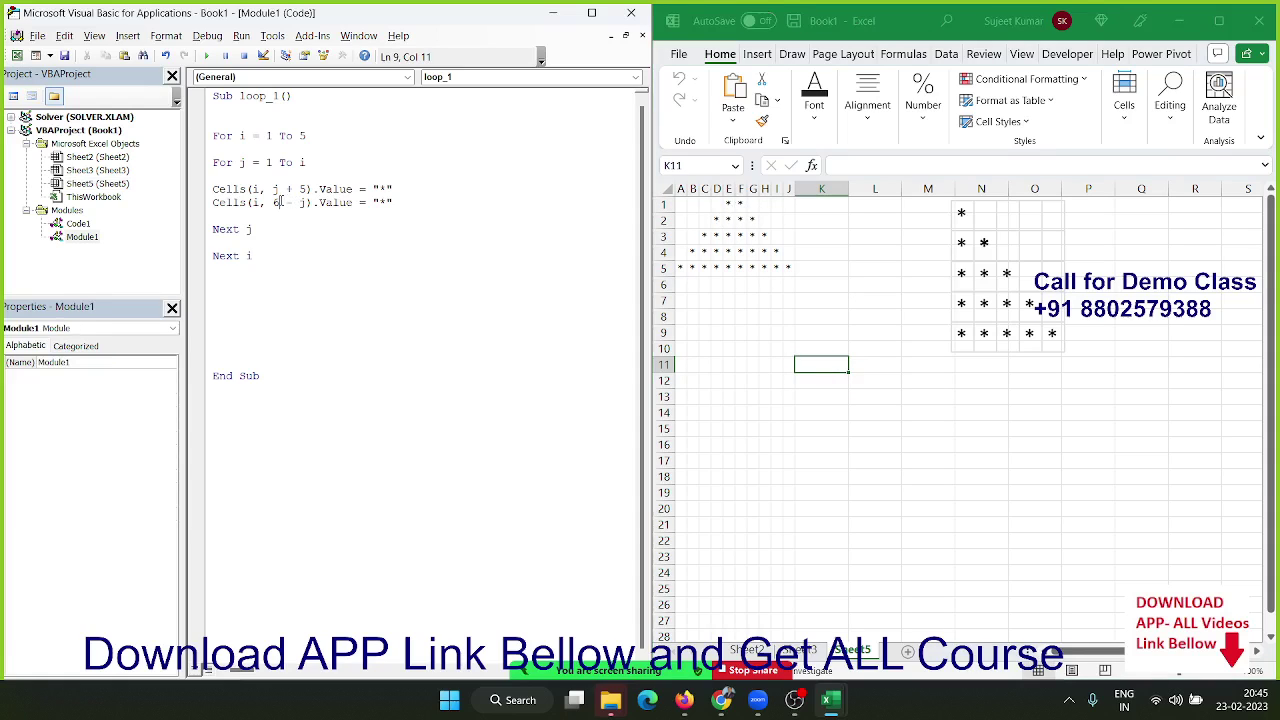
pyautogui.write('5')
pyautogui.press('Down')
pyautogui.click(206, 56)
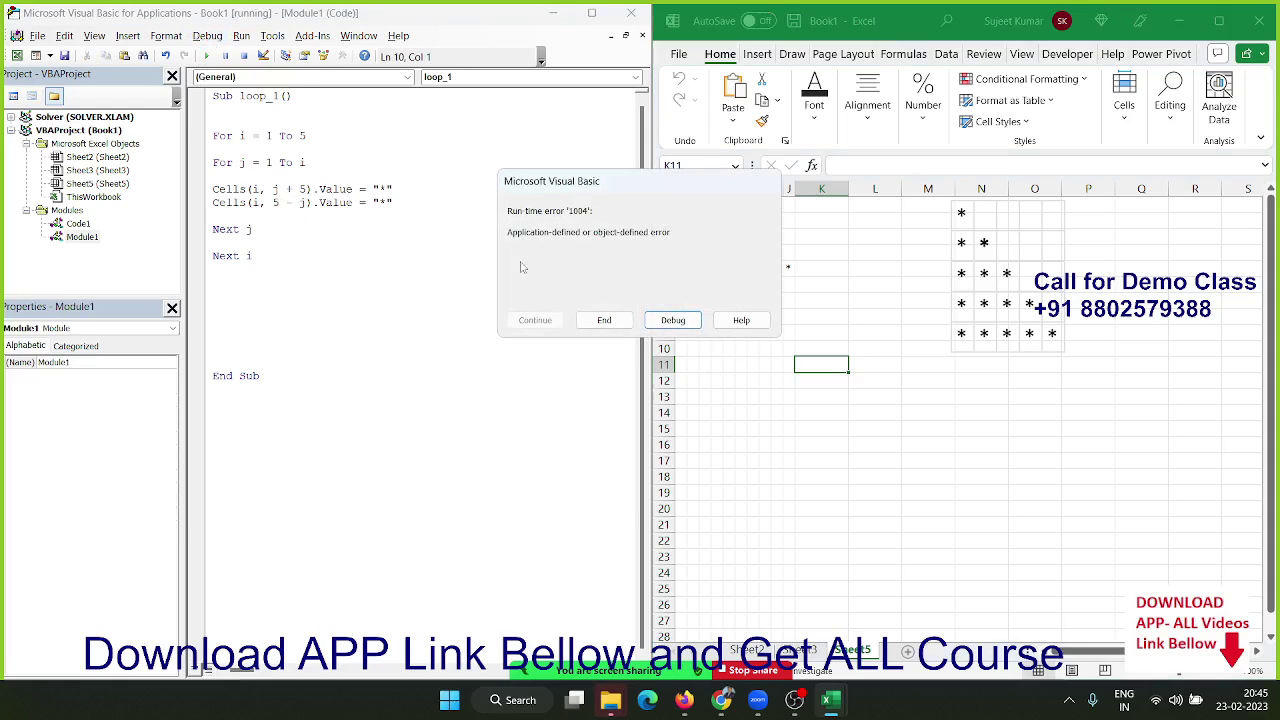
pyautogui.click(660, 321)
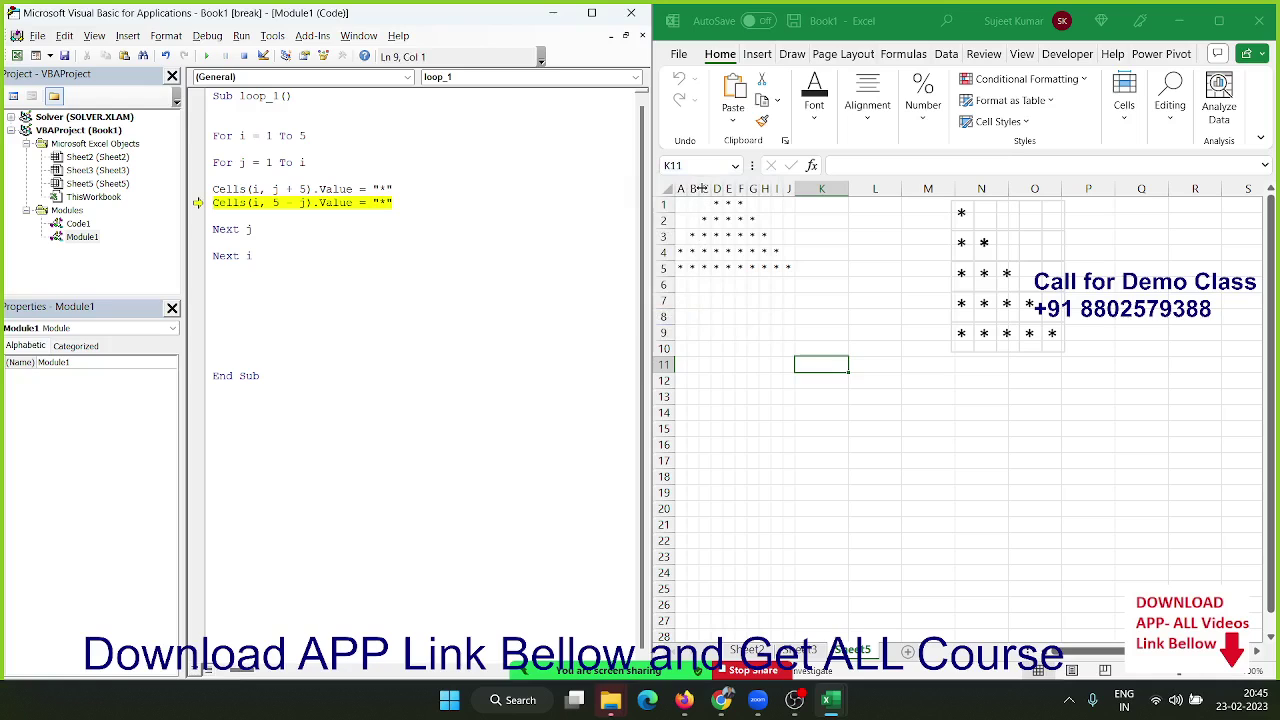
# Delete the asterisks from columns A–K of the sheet
pyautogui.moveTo(682, 188); pyautogui.dragTo(802, 208)
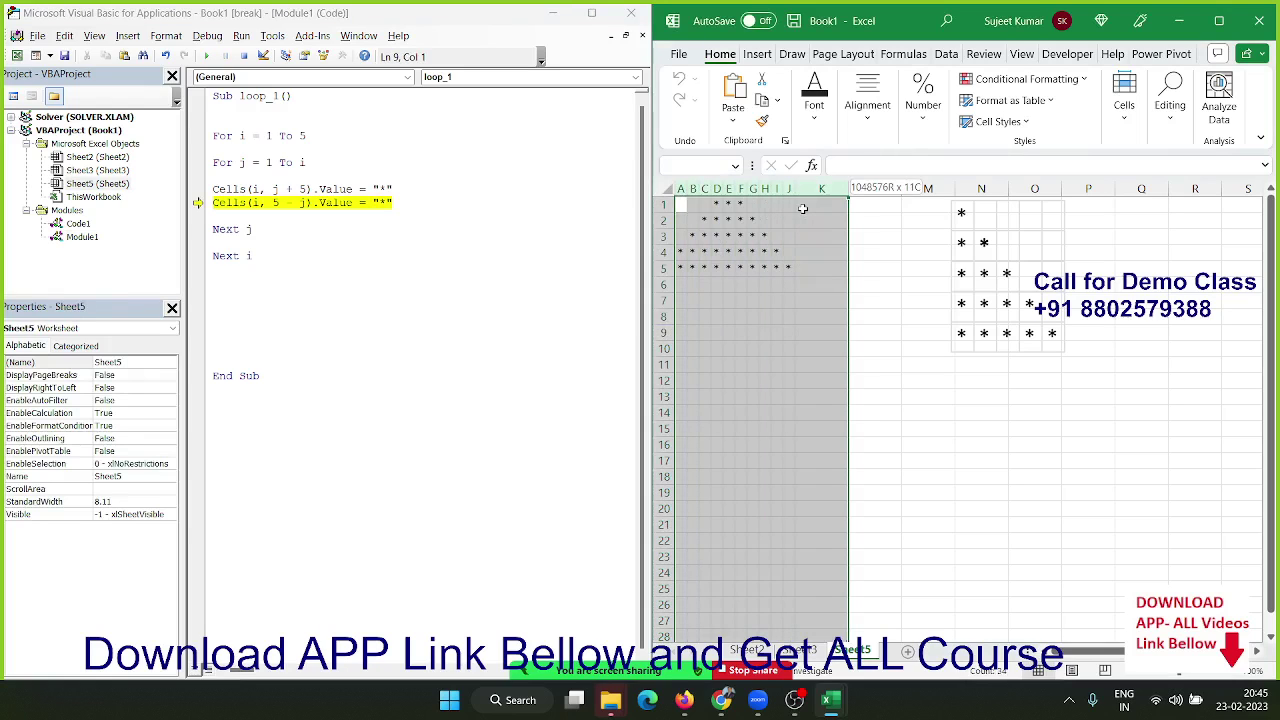
pyautogui.press('Delete')
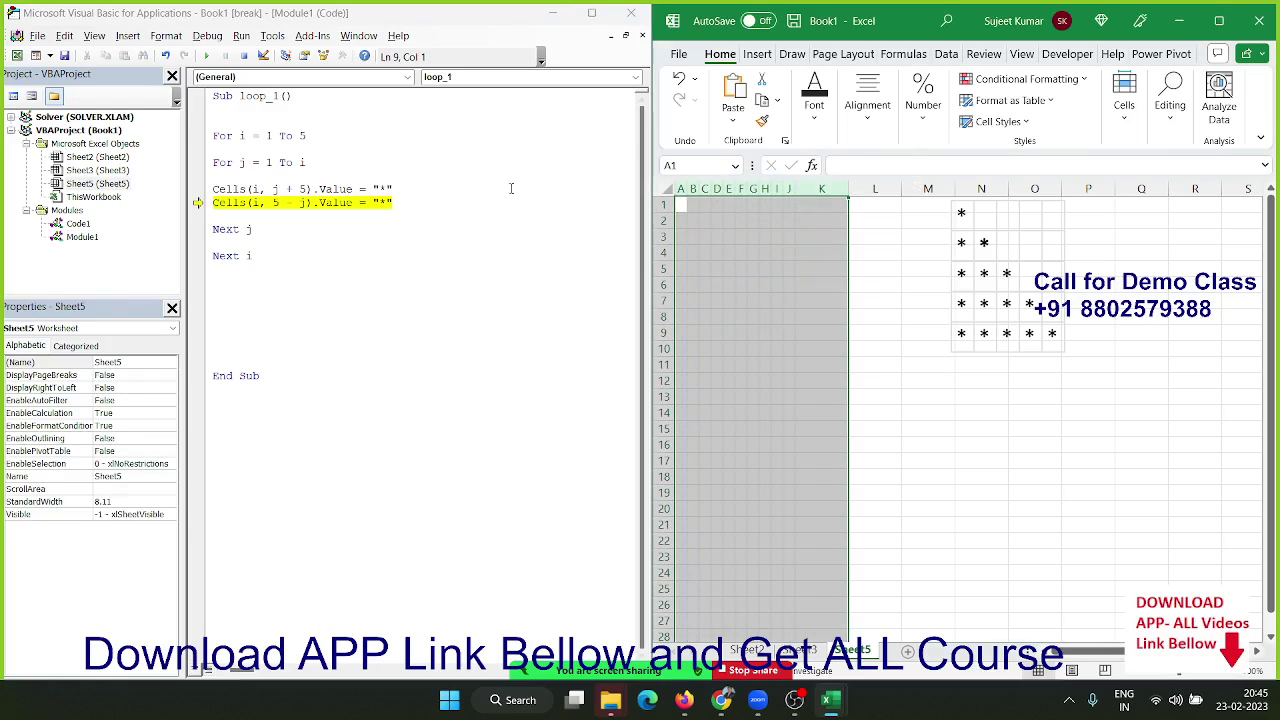
pyautogui.click(511, 201)
# Stop the macro, change the offsets to j + 6 and 6 - j, and run it
pyautogui.click(244, 55)
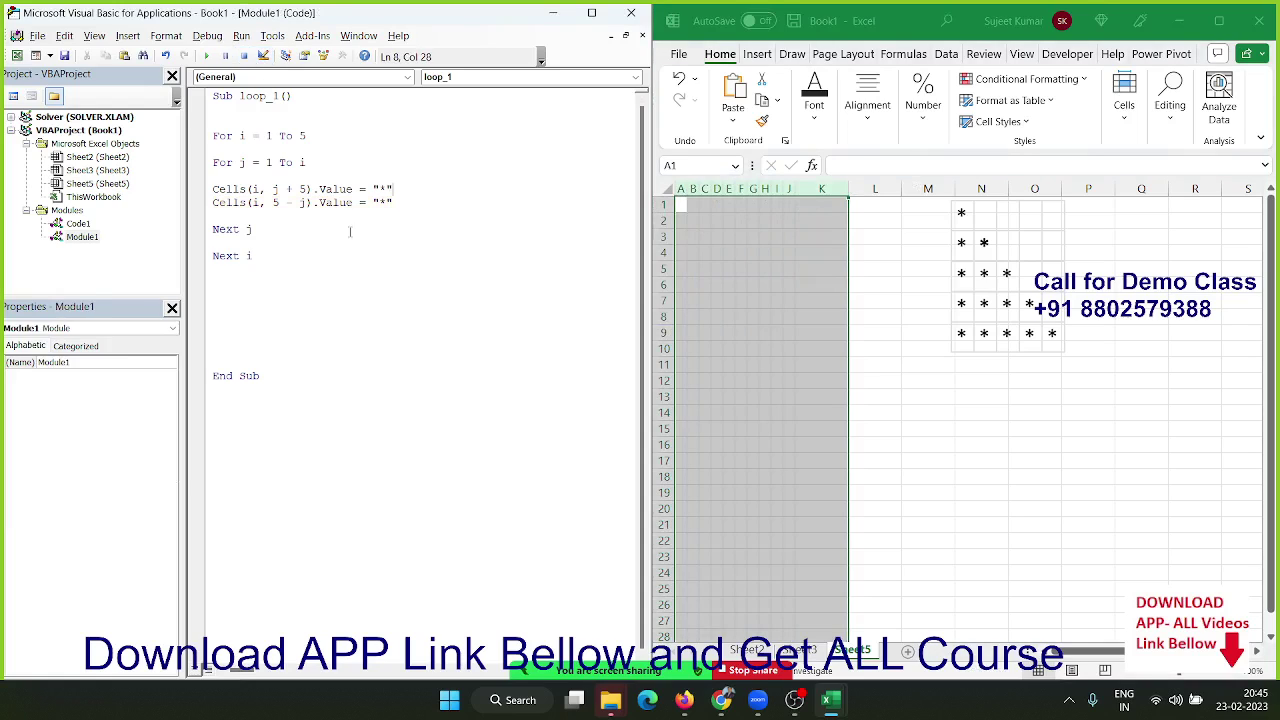
pyautogui.click(285, 202)
pyautogui.click(305, 188)
pyautogui.doubleClick(304, 188)
pyautogui.write('6')
pyautogui.doubleClick(276, 202)
pyautogui.write('6')
pyautogui.click(272, 218)
pyautogui.click(206, 55)
pyautogui.click(744, 240)
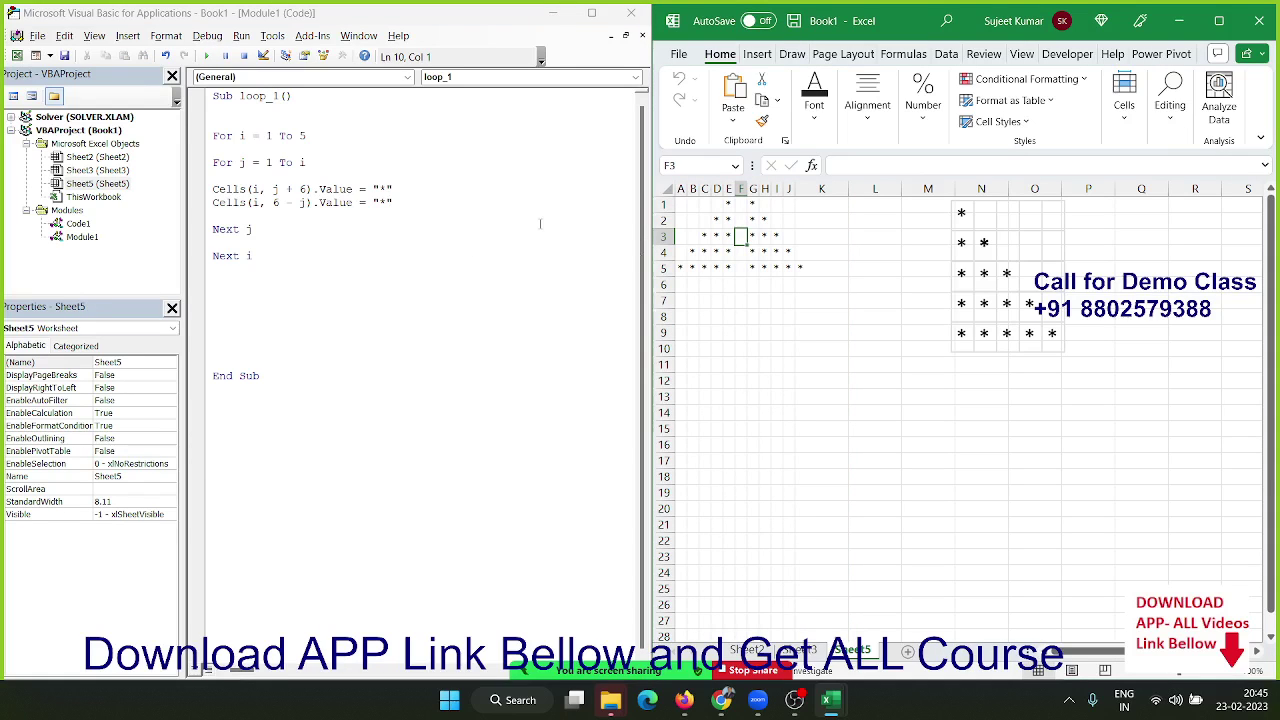
# Change the offset to j + 4, clear A1:L6, keep 6 - j, and rerun the macro
pyautogui.click(300, 189)
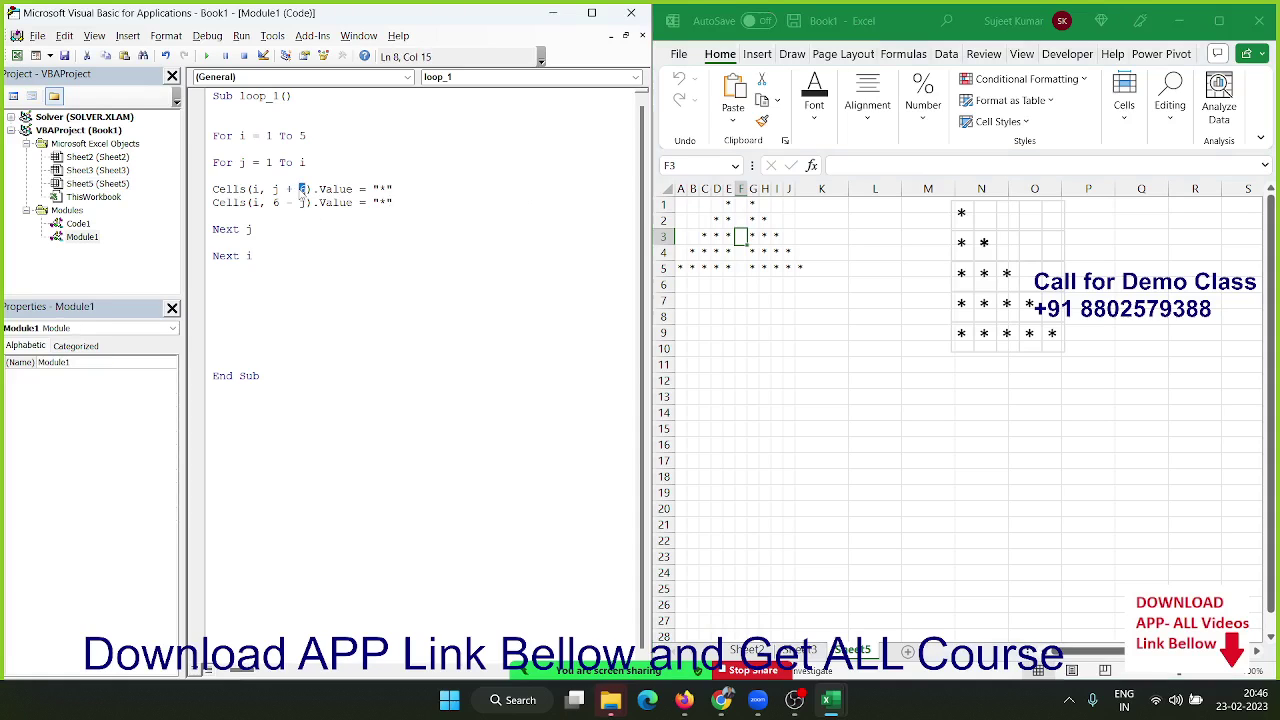
pyautogui.write('4')
pyautogui.moveTo(876, 285); pyautogui.dragTo(652, 182)
pyautogui.press('Delete')
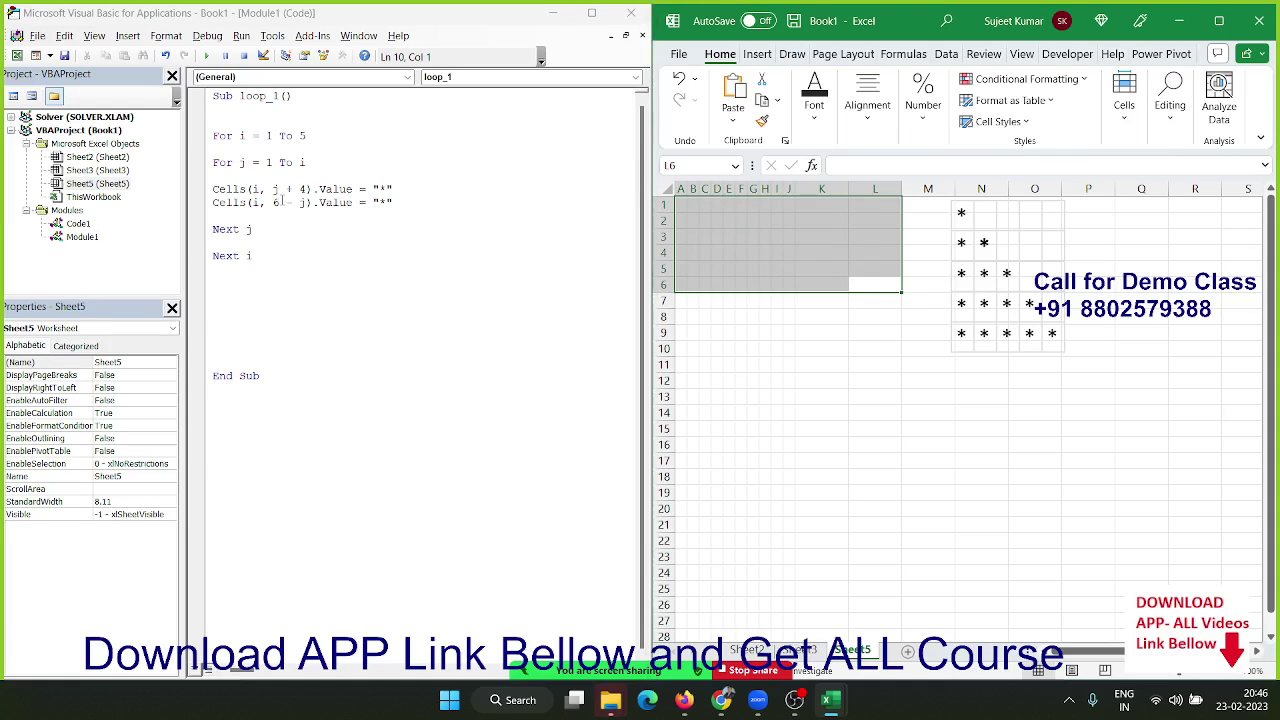
pyautogui.doubleClick(277, 202)
pyautogui.write('5')
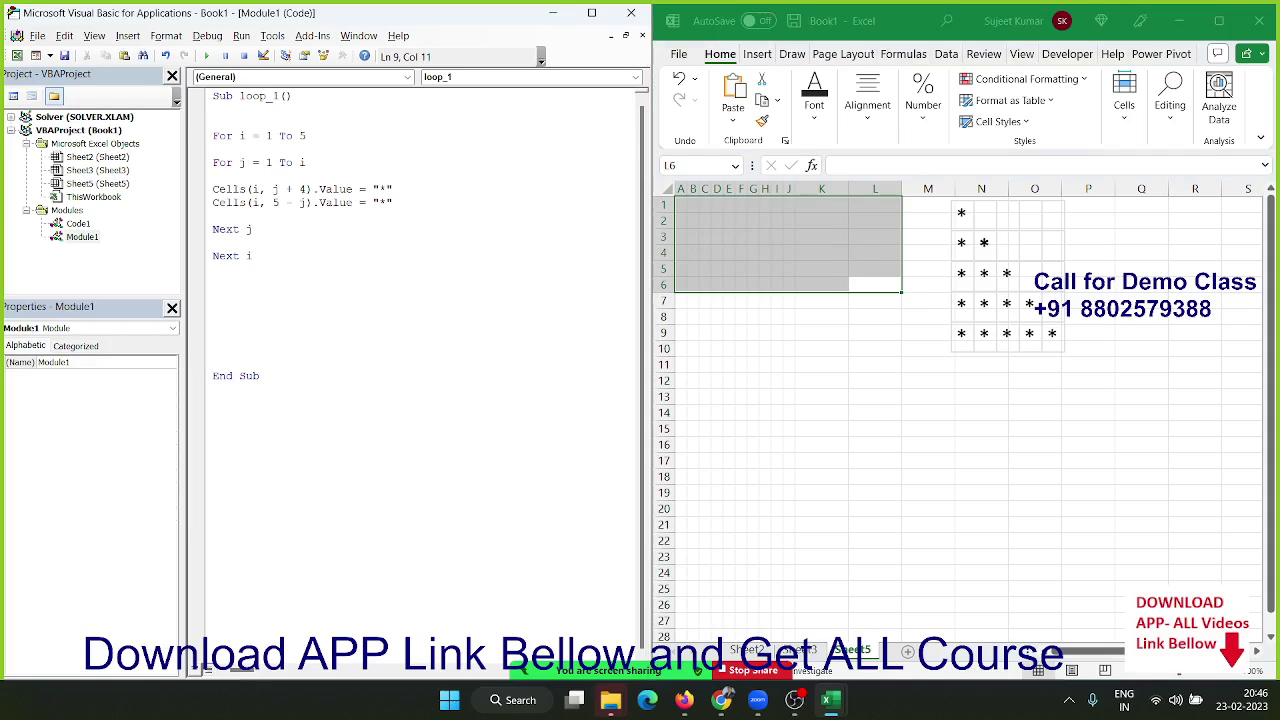
pyautogui.press('BackSpace')
pyautogui.write('6')
pyautogui.click(283, 241)
pyautogui.click(289, 217)
pyautogui.click(207, 58)
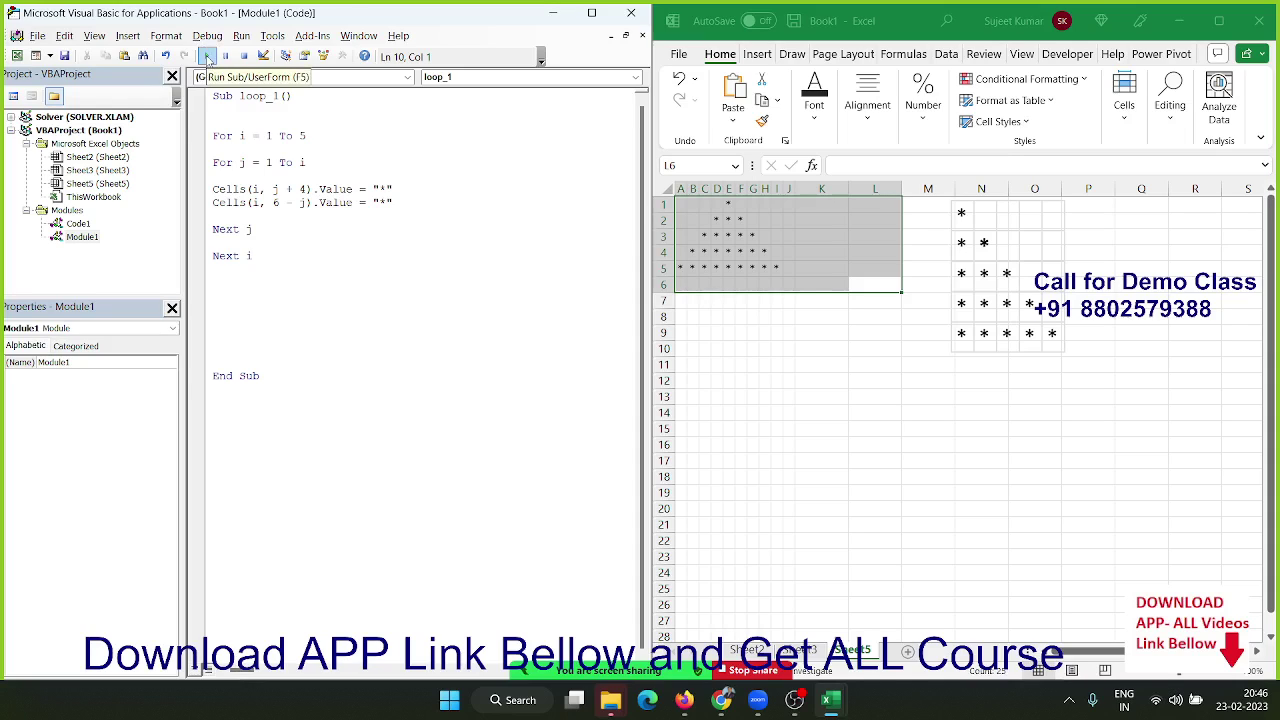
# Compare the printed pyramid with the reference picture and select it for clearing
pyautogui.doubleClick(301, 189)
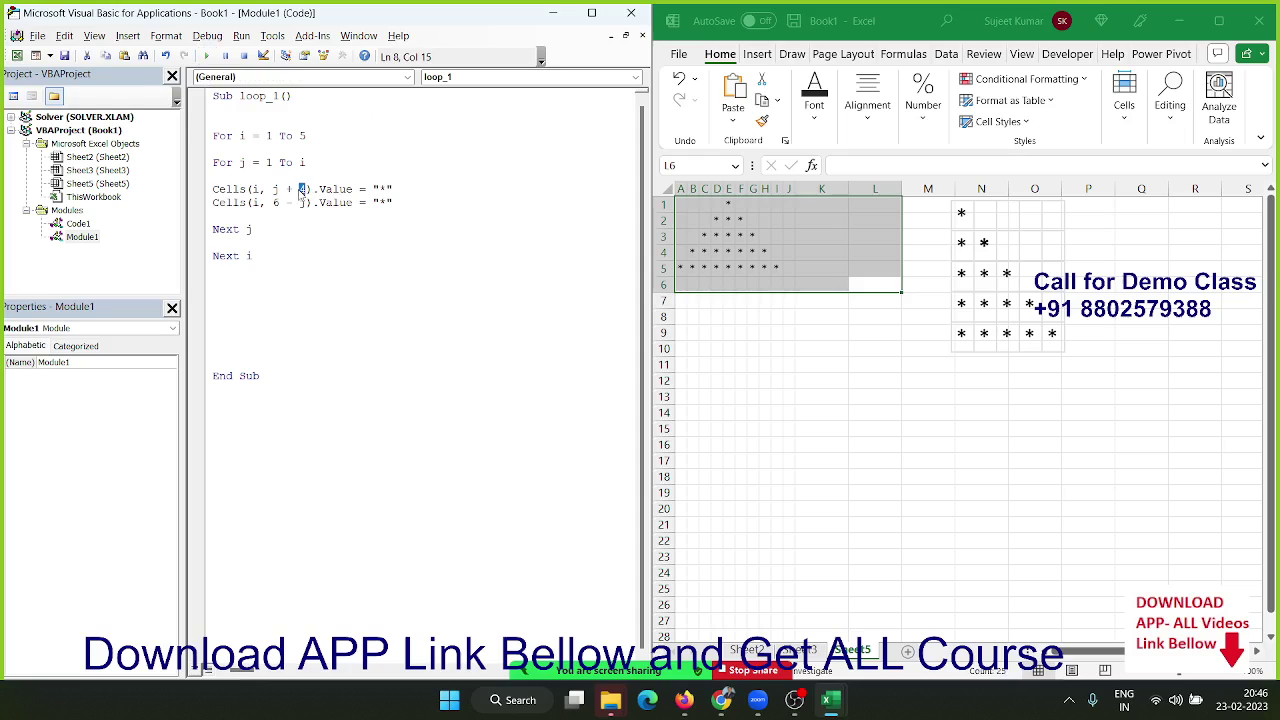
pyautogui.click(717, 379)
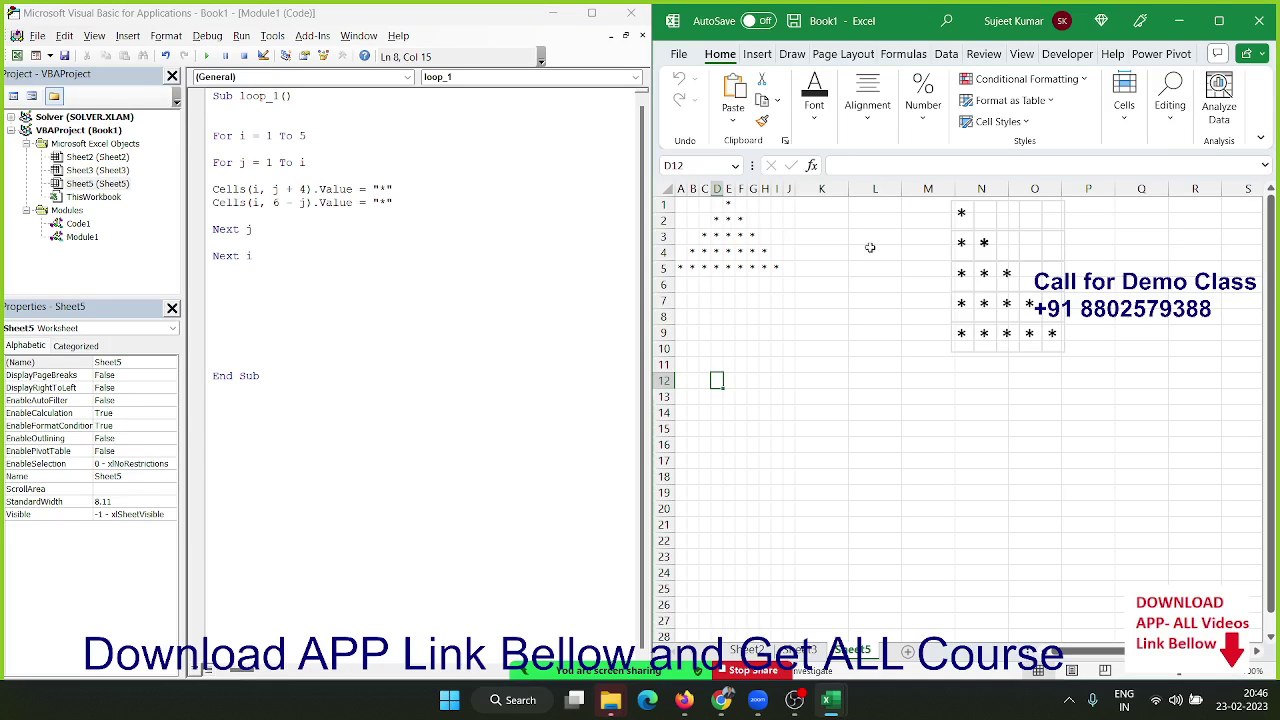
pyautogui.click(1005, 305)
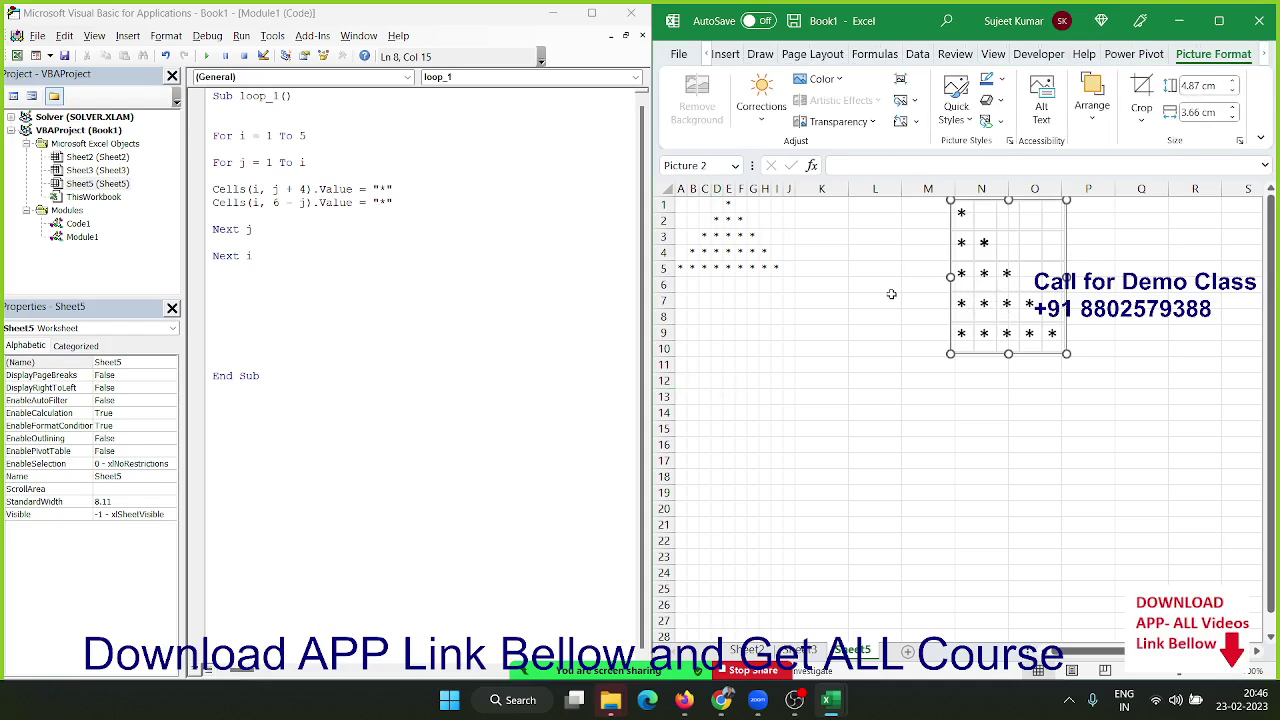
pyautogui.click(885, 334)
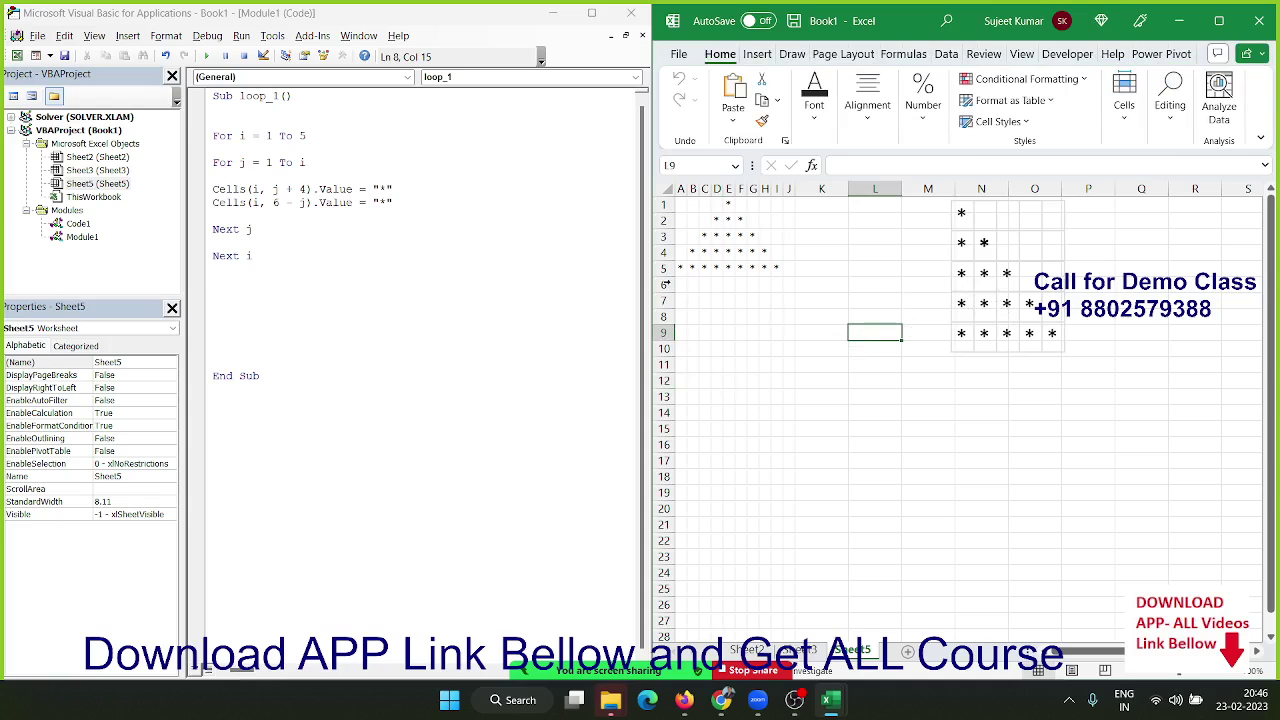
pyautogui.click(777, 268)
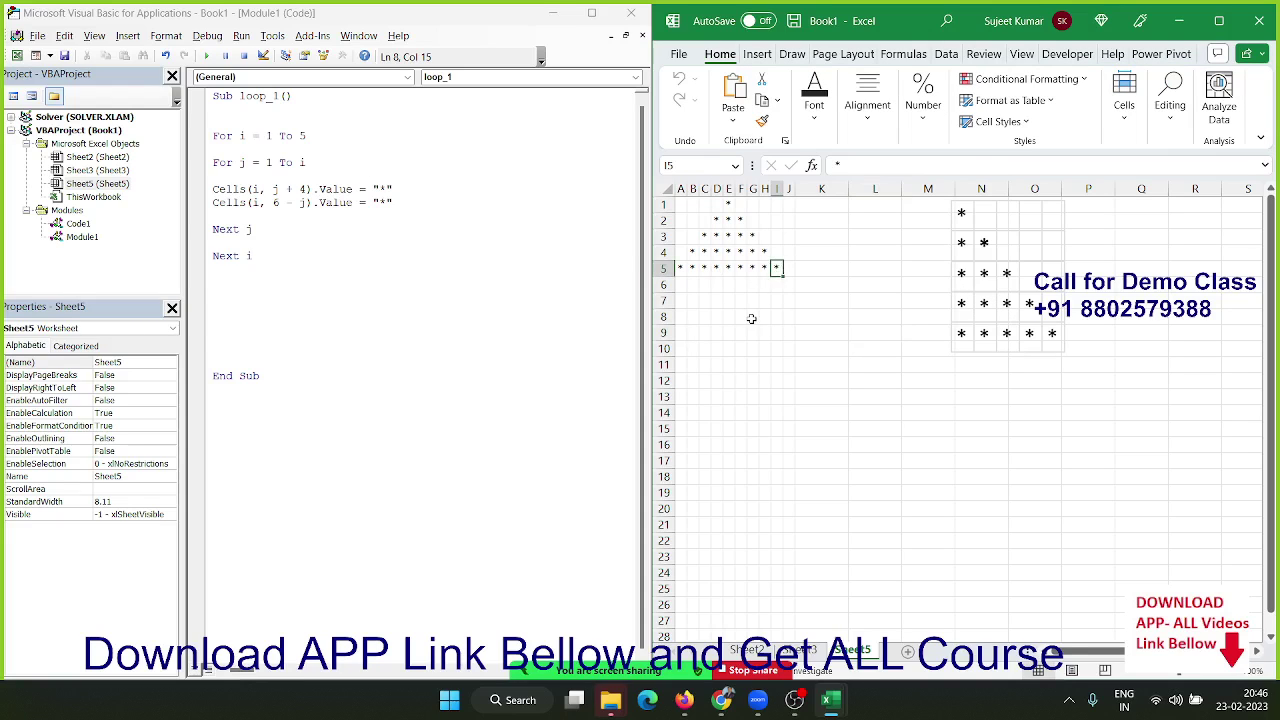
pyautogui.moveTo(795, 270)
pyautogui.mouseDown()
pyautogui.moveTo(770, 268)
pyautogui.moveTo(677, 200)
pyautogui.mouseUp()
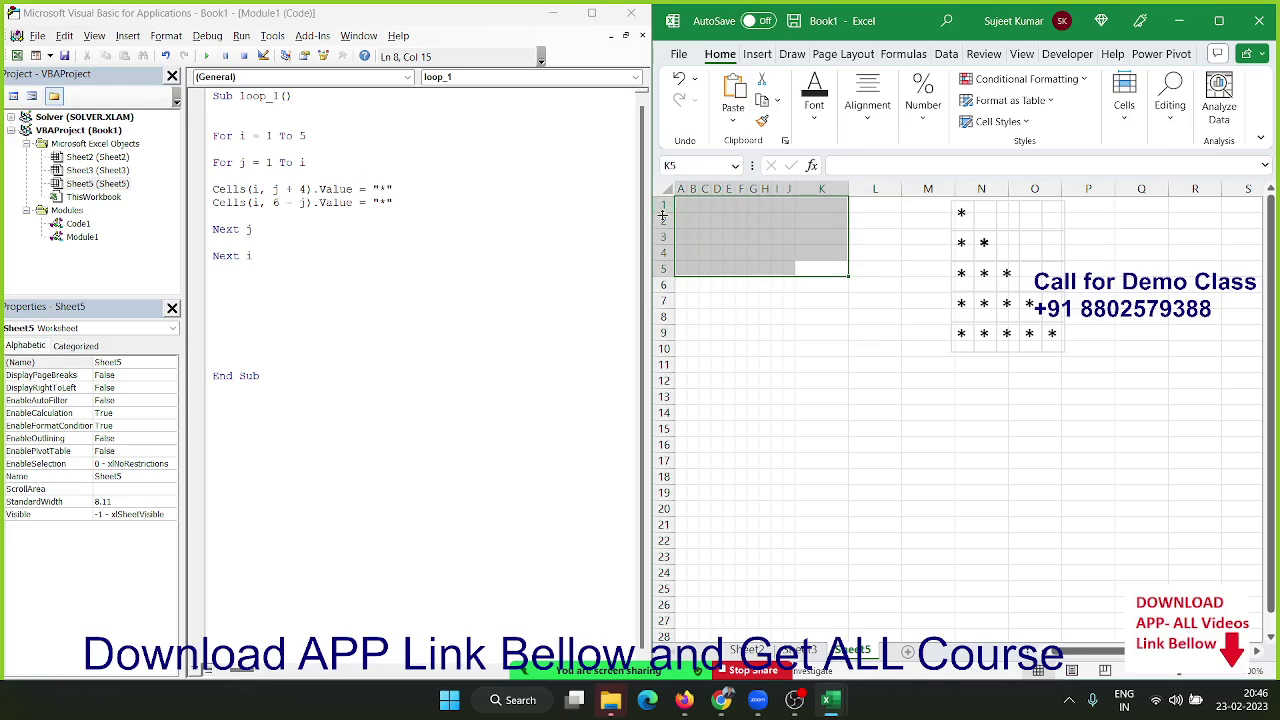
pyautogui.click(366, 213)
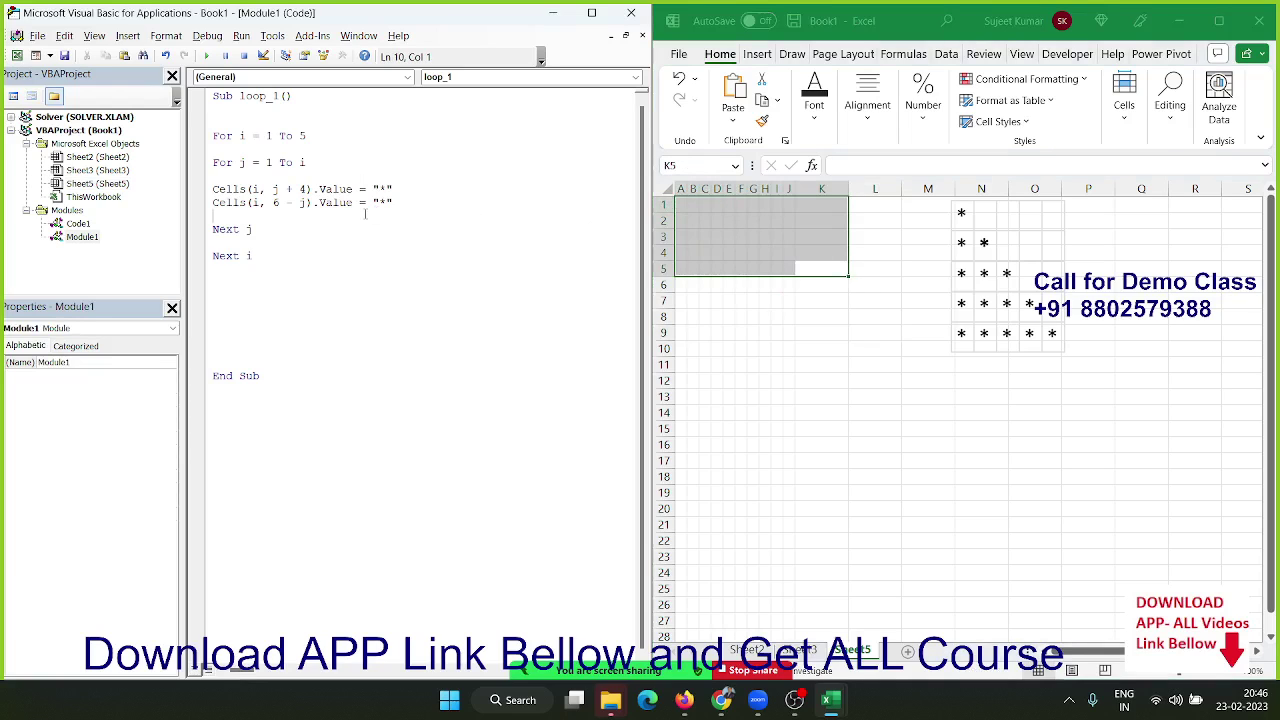
# Step into loop_1 with F8, checking i and j, until the first asterisk is written
pyautogui.press('F8')
pyautogui.press('F8')
pyautogui.press('F8')
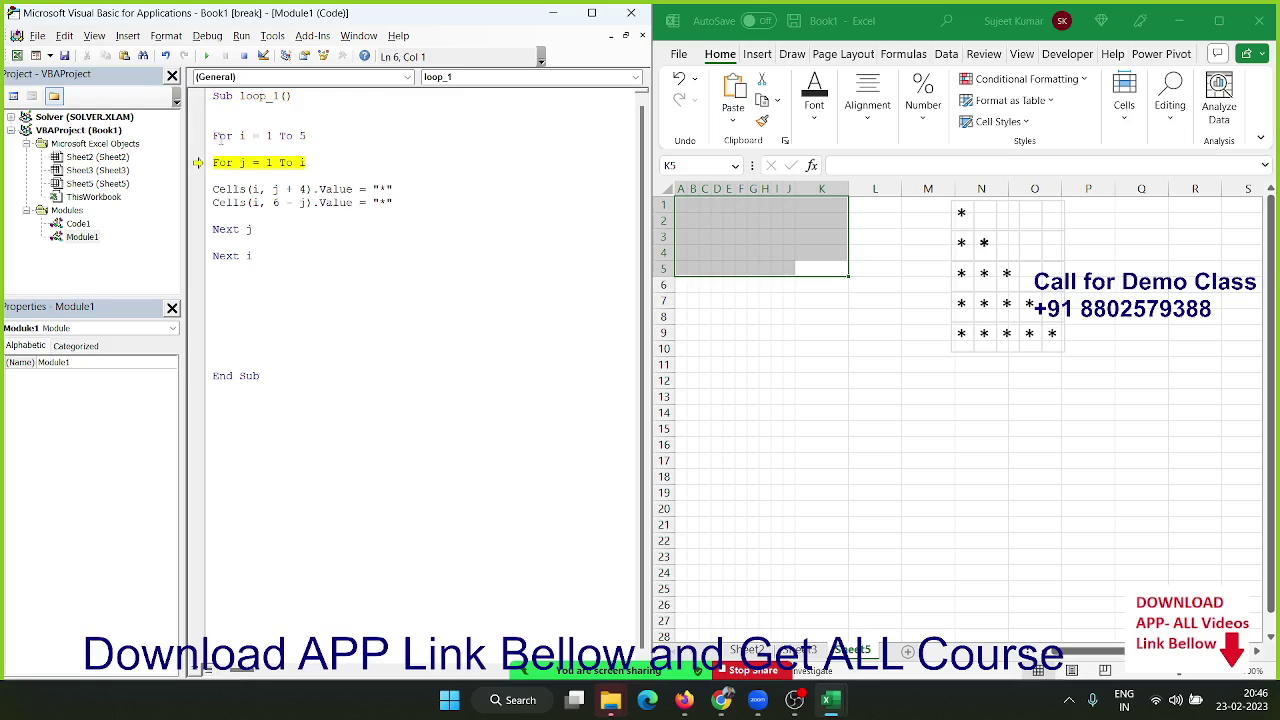
pyautogui.moveTo(242, 134)
pyautogui.press('F8')
pyautogui.moveTo(258, 190)
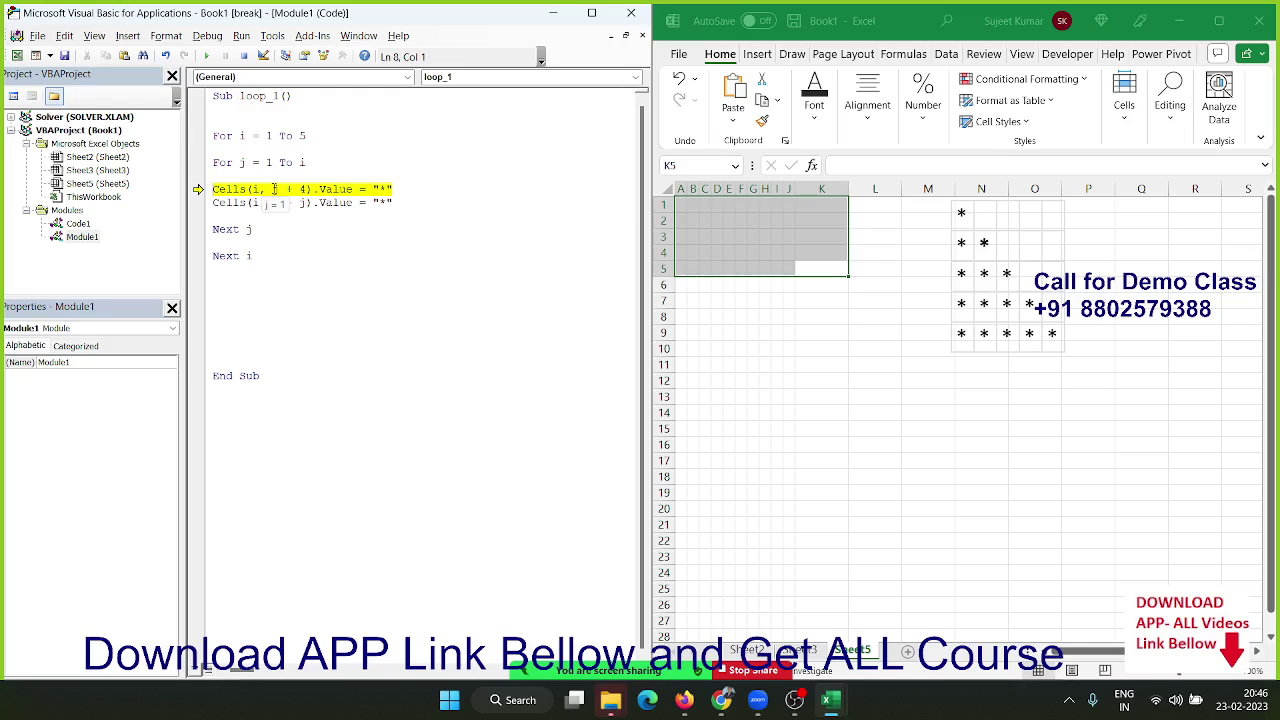
pyautogui.press('F8')
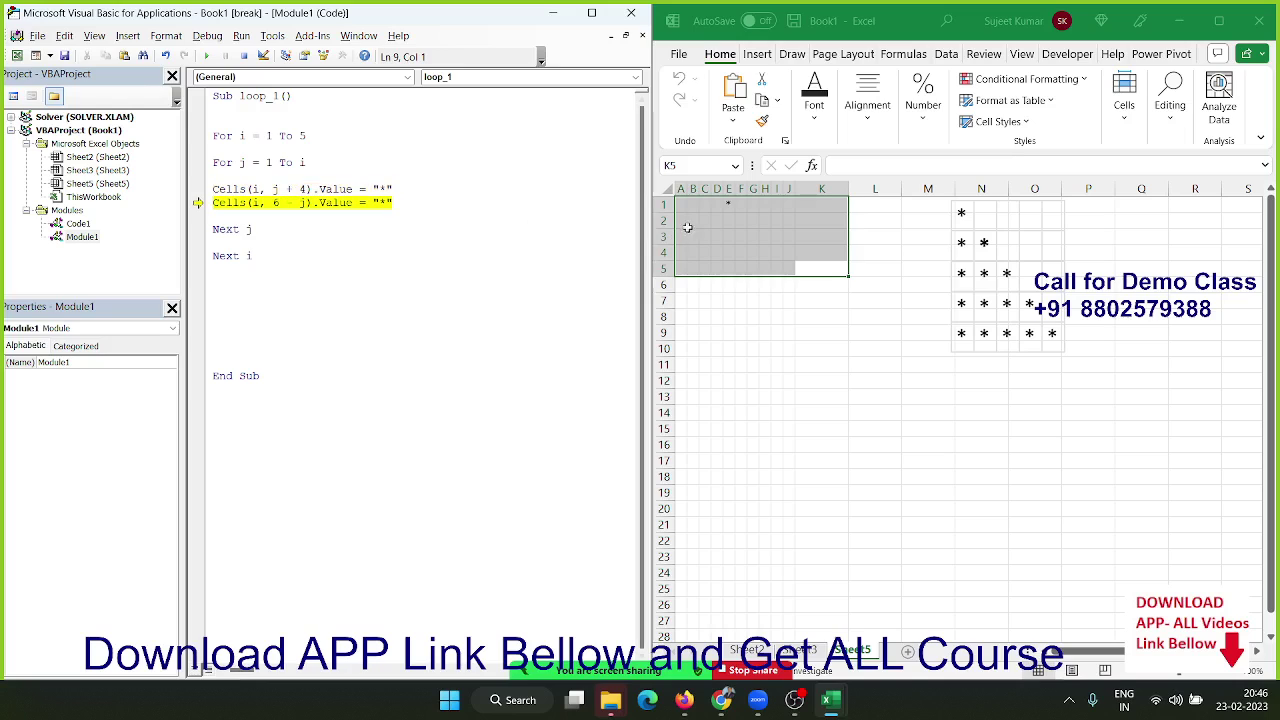
# Find the first asterisk in row 1, then step past the second Cells line
pyautogui.click(729, 204)
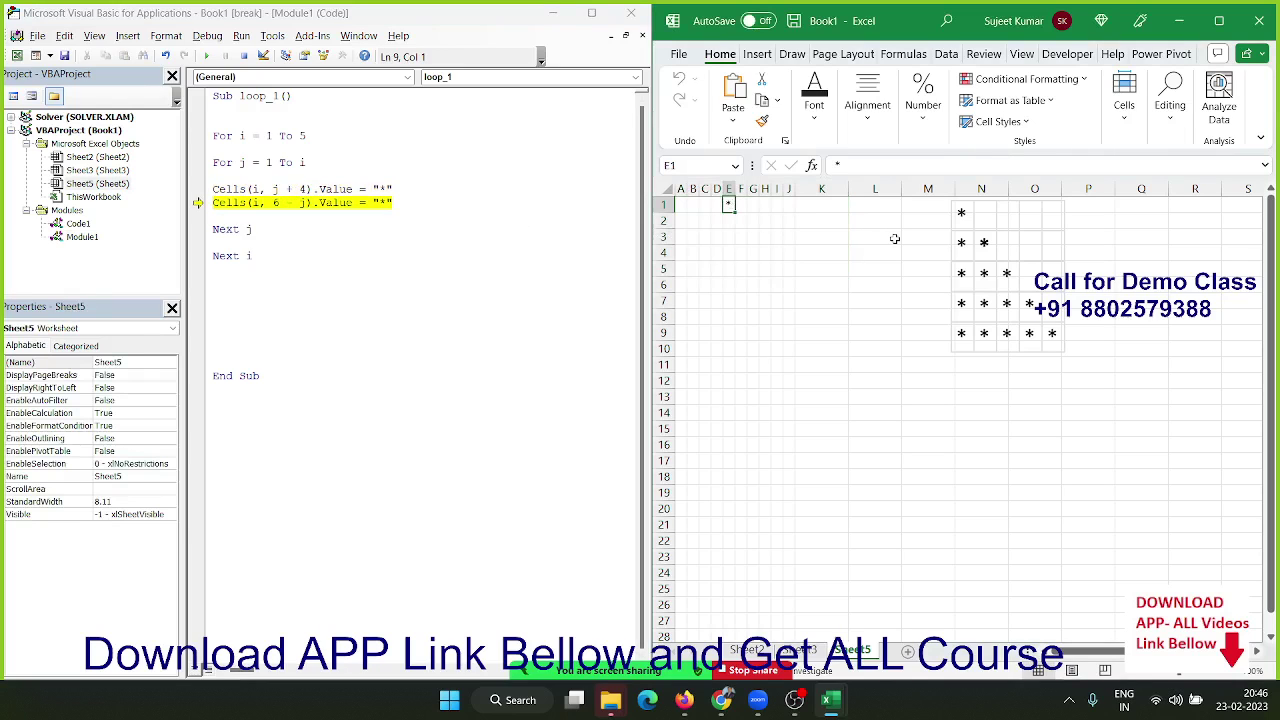
pyautogui.press('Left')
pyautogui.press('Left')
pyautogui.press('Left')
pyautogui.press('Left')
pyautogui.press('Right')
pyautogui.press('Right')
pyautogui.press('Right')
pyautogui.press('Right')
pyautogui.click(282, 203)
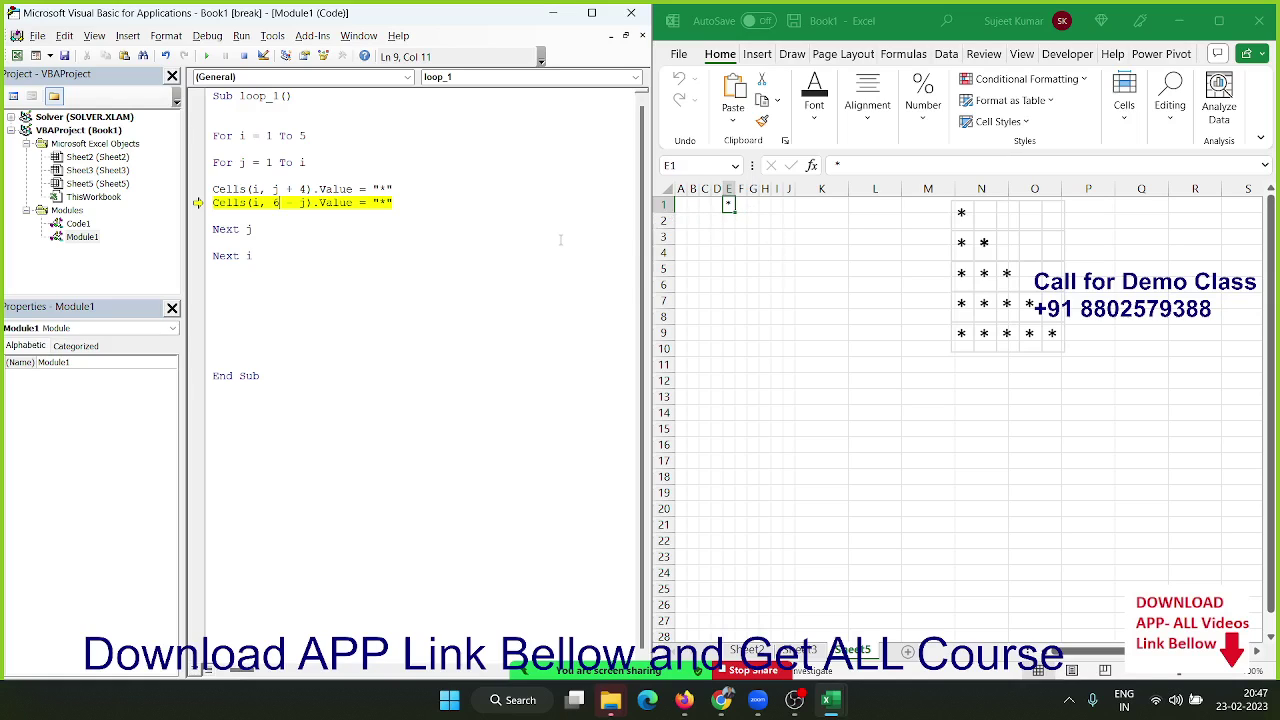
pyautogui.press('F8')
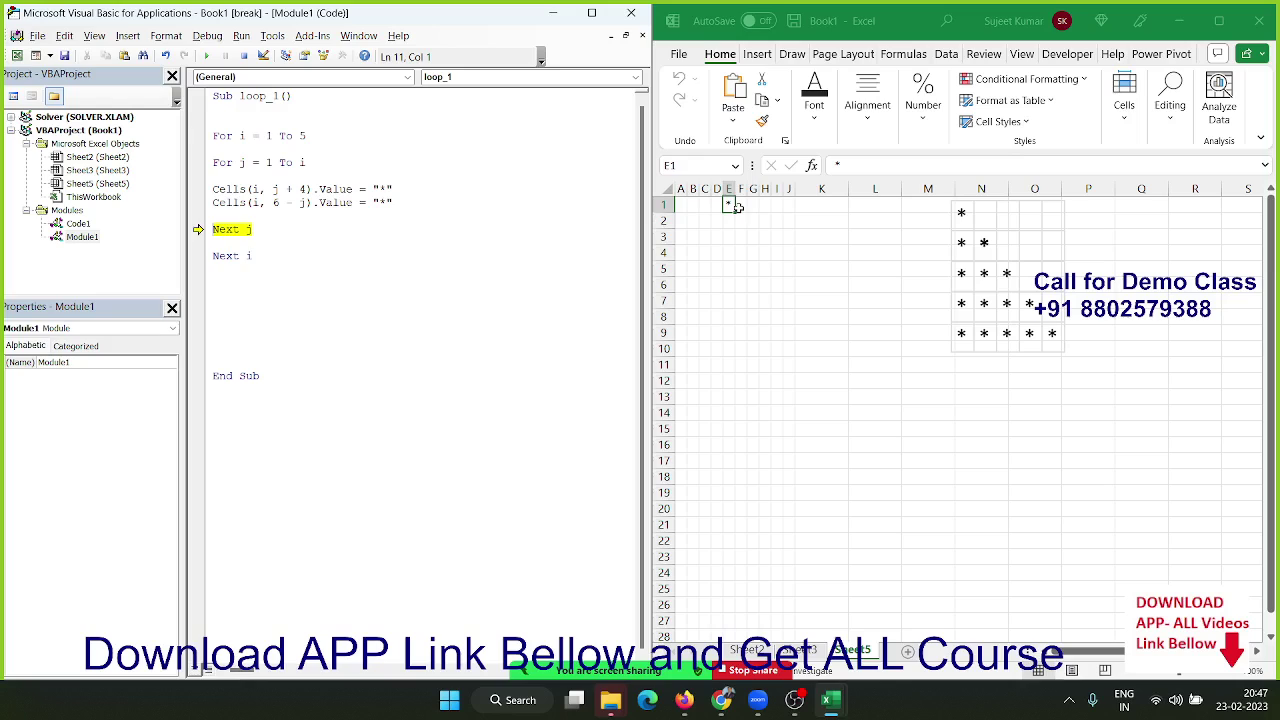
pyautogui.press('F8')
pyautogui.press('F8')
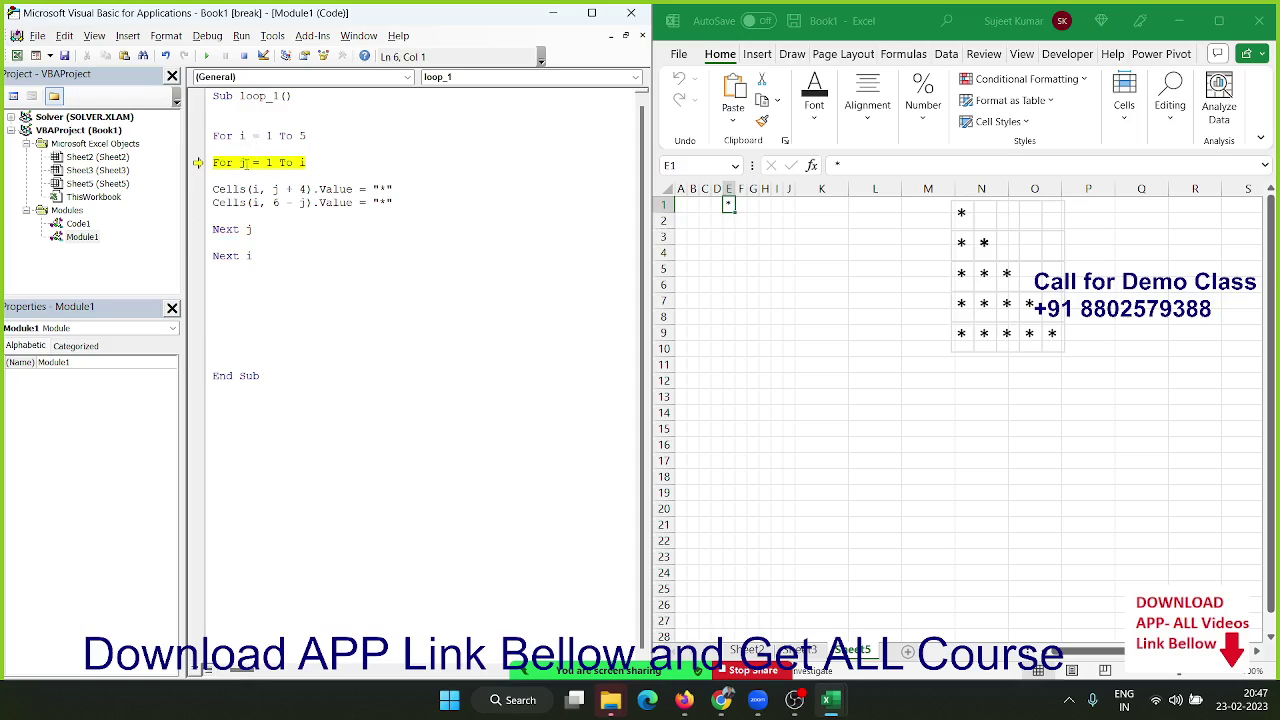
# Step through both Cells lines for row 2 and check cell F2
pyautogui.moveTo(244, 162)
pyautogui.press('F8')
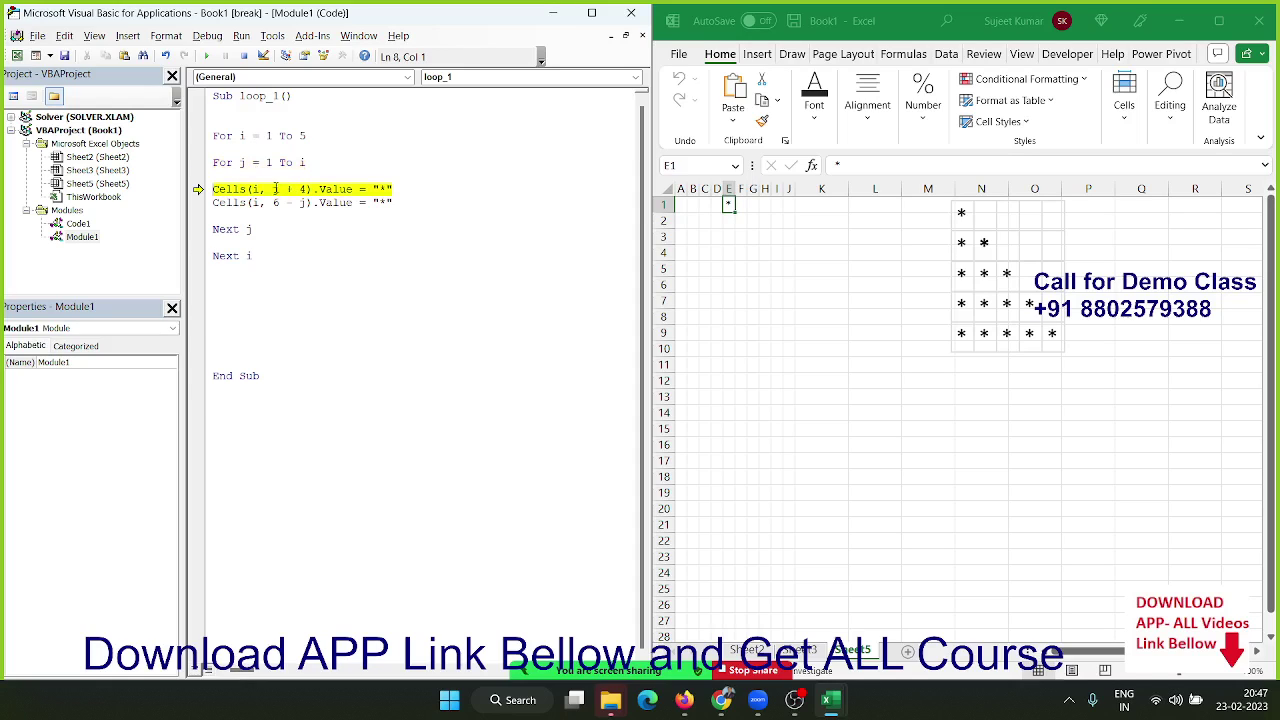
pyautogui.press('F8')
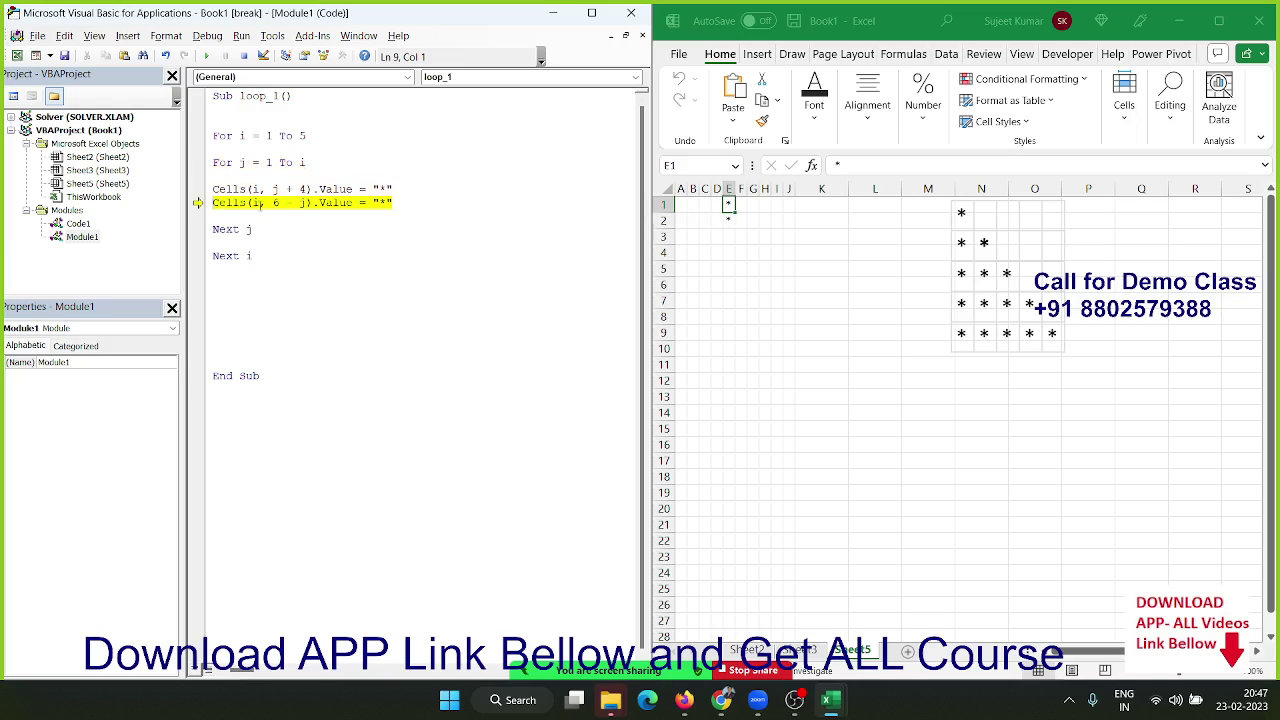
pyautogui.moveTo(256, 191)
pyautogui.click(729, 221)
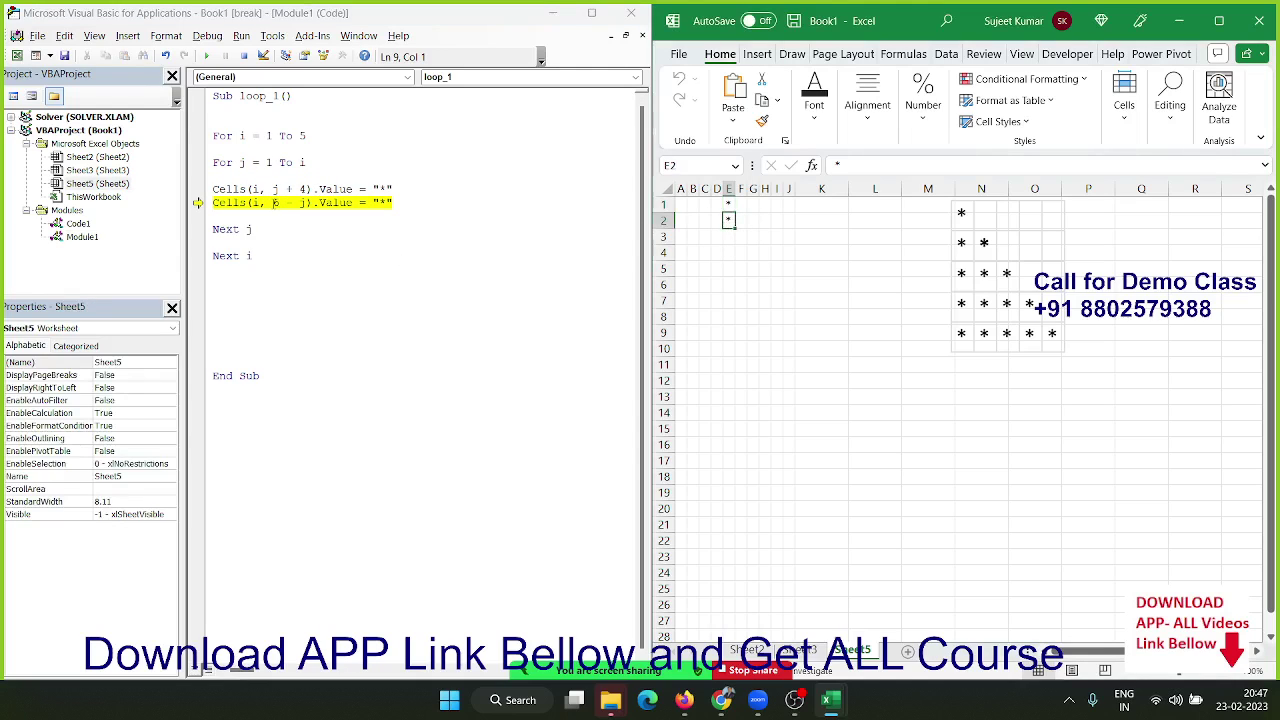
pyautogui.press('F8')
pyautogui.click(295, 213)
# Keep stepping the inner loop, checking asterisks in F2 and D2, then begin row 3
pyautogui.press('F8')
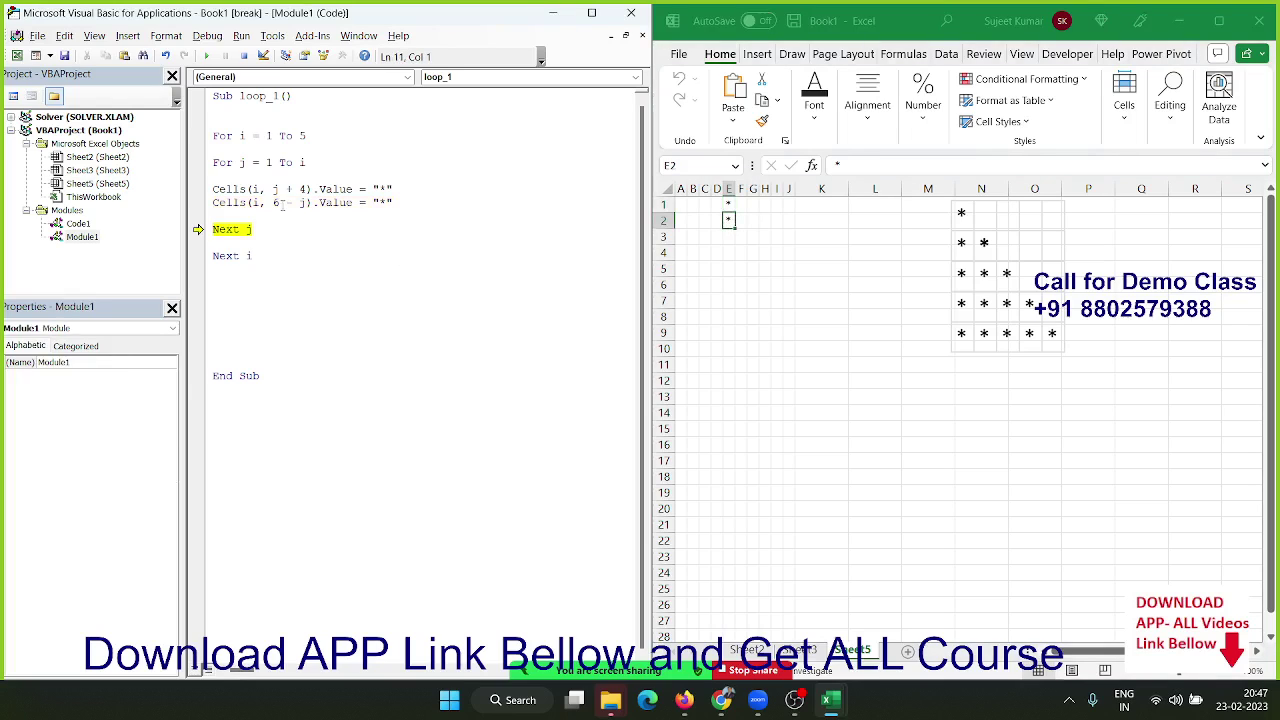
pyautogui.press('F8')
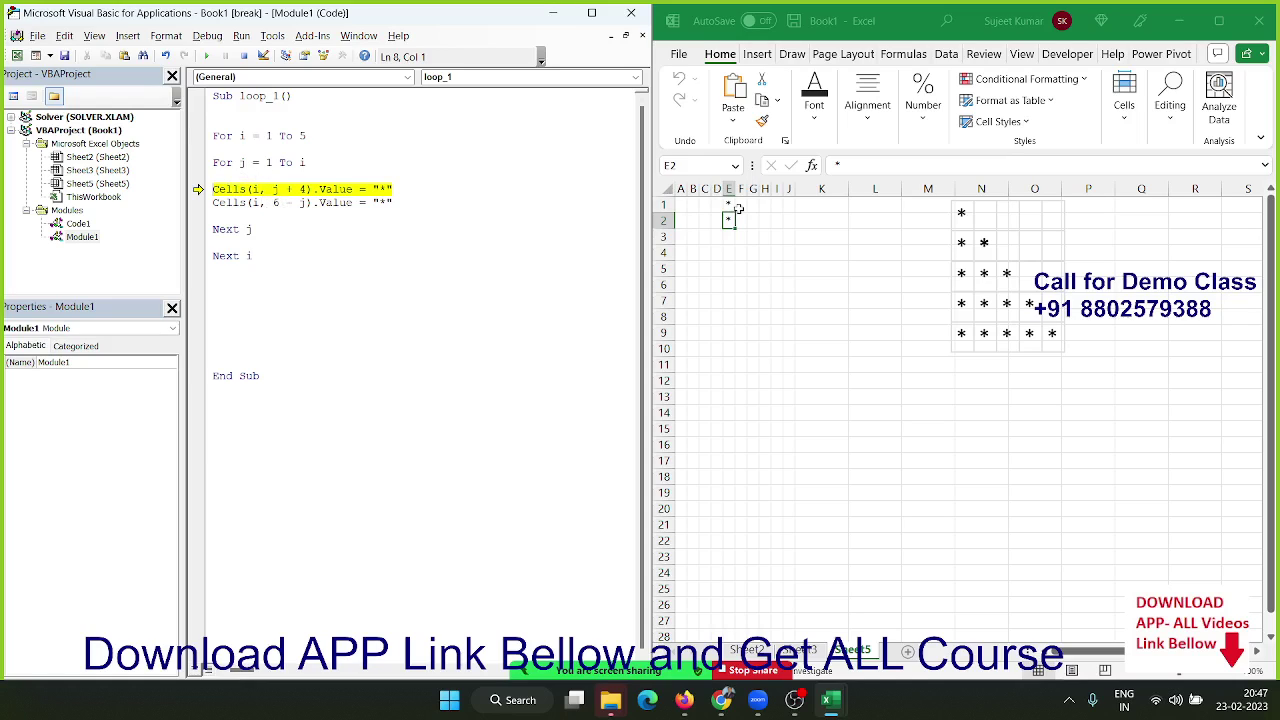
pyautogui.press('F8')
pyautogui.press('F8')
pyautogui.press('F8')
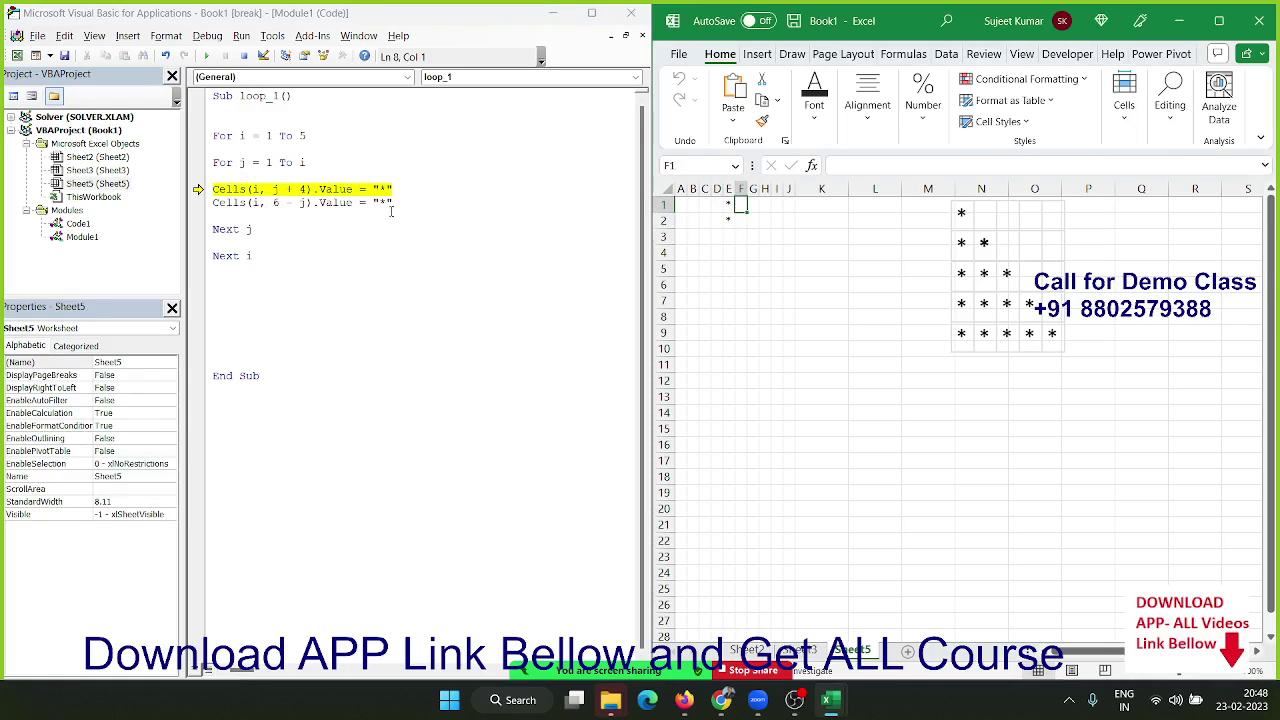
pyautogui.press('F8')
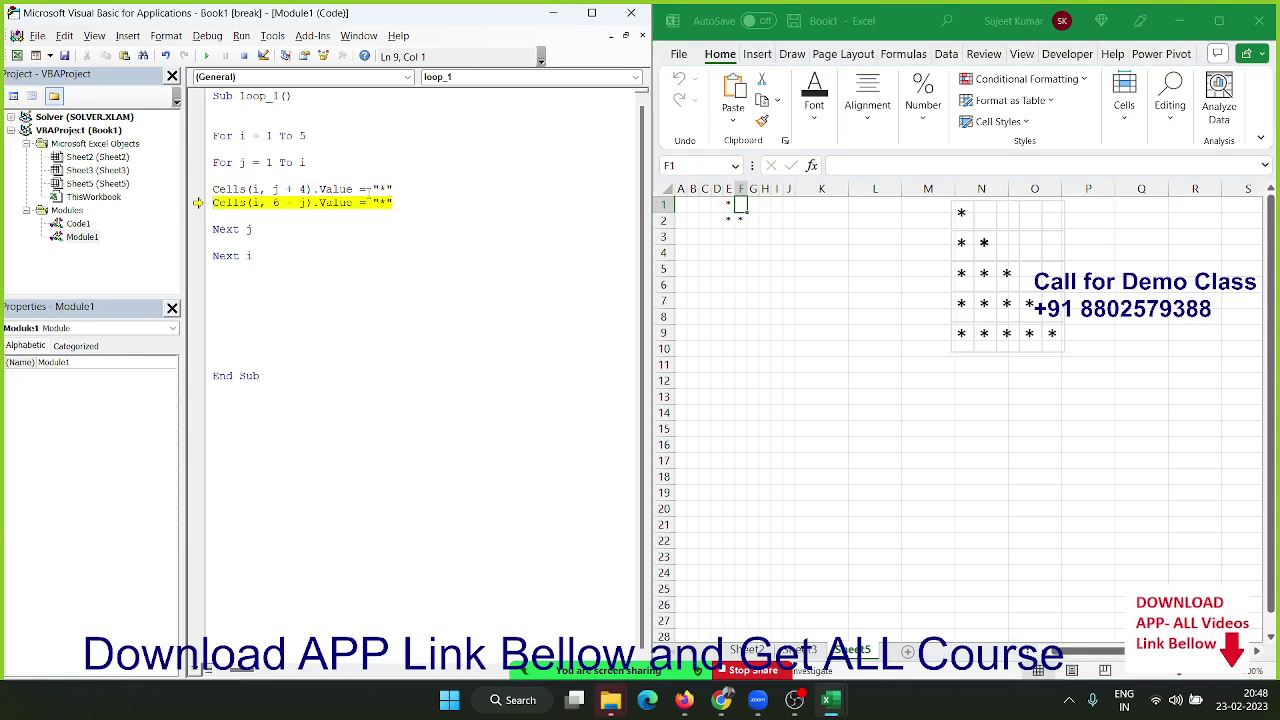
pyautogui.click(742, 220)
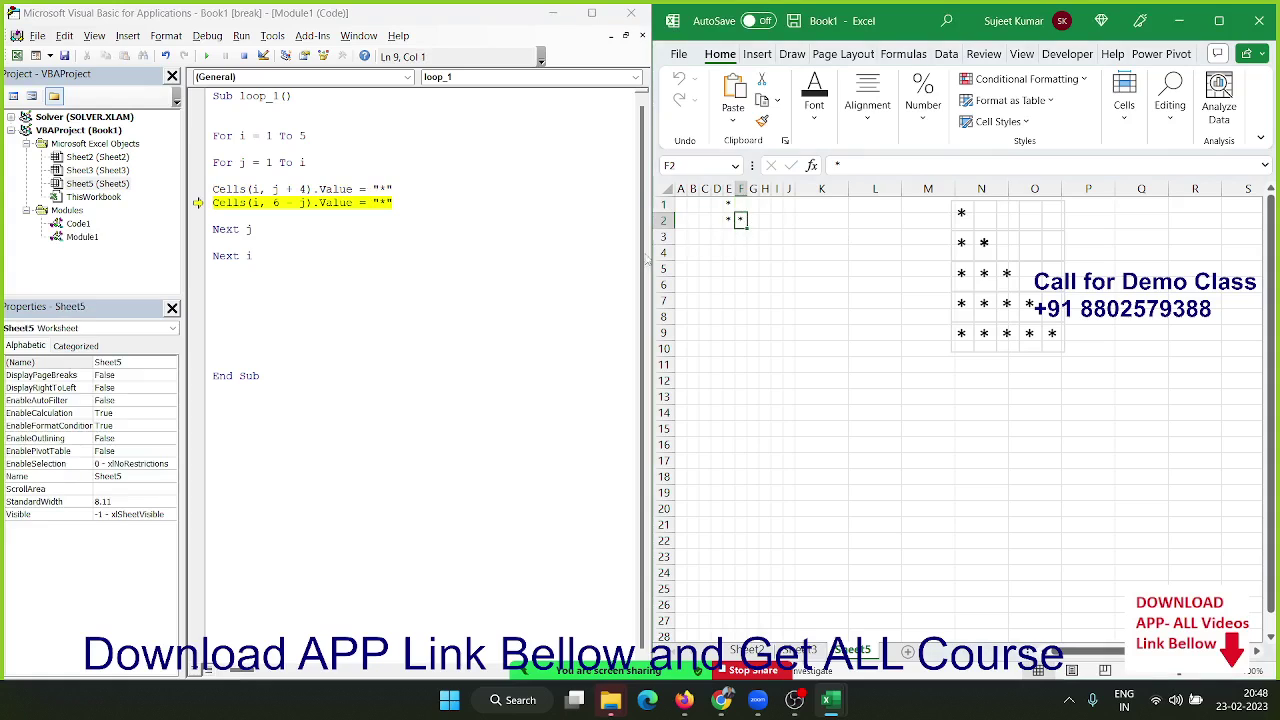
pyautogui.click(715, 220)
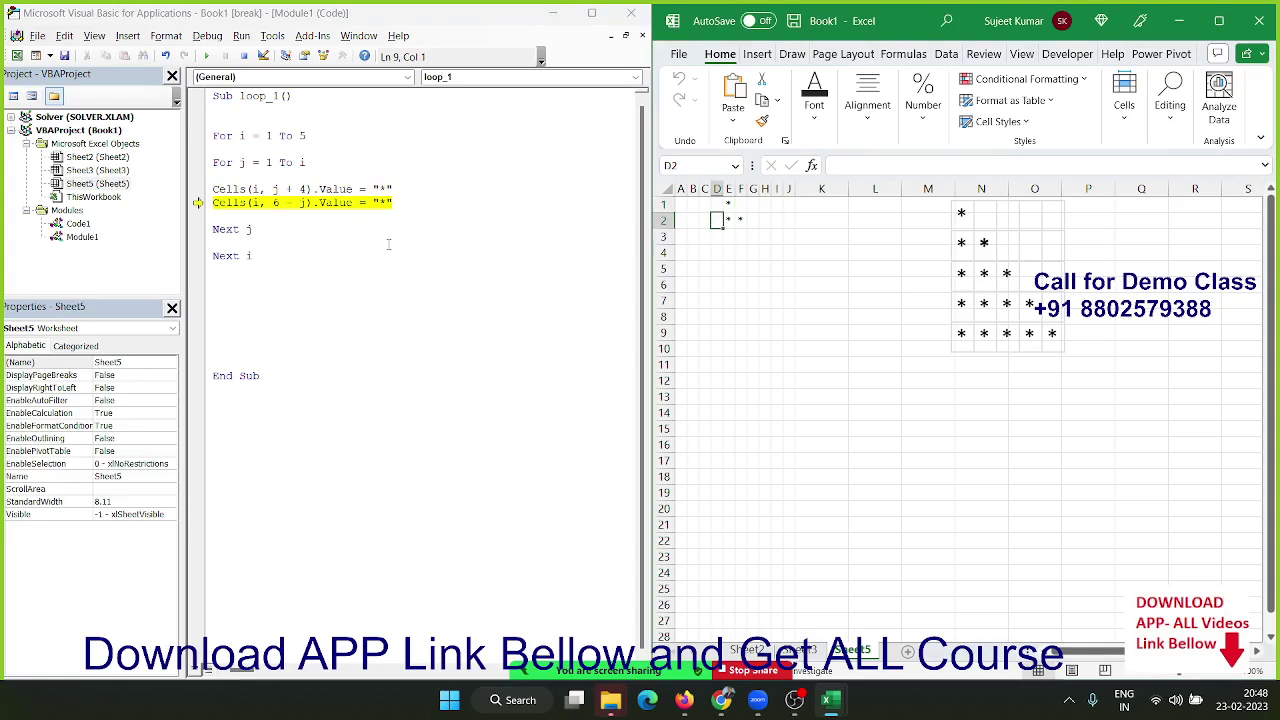
pyautogui.click(295, 226)
pyautogui.press('F8')
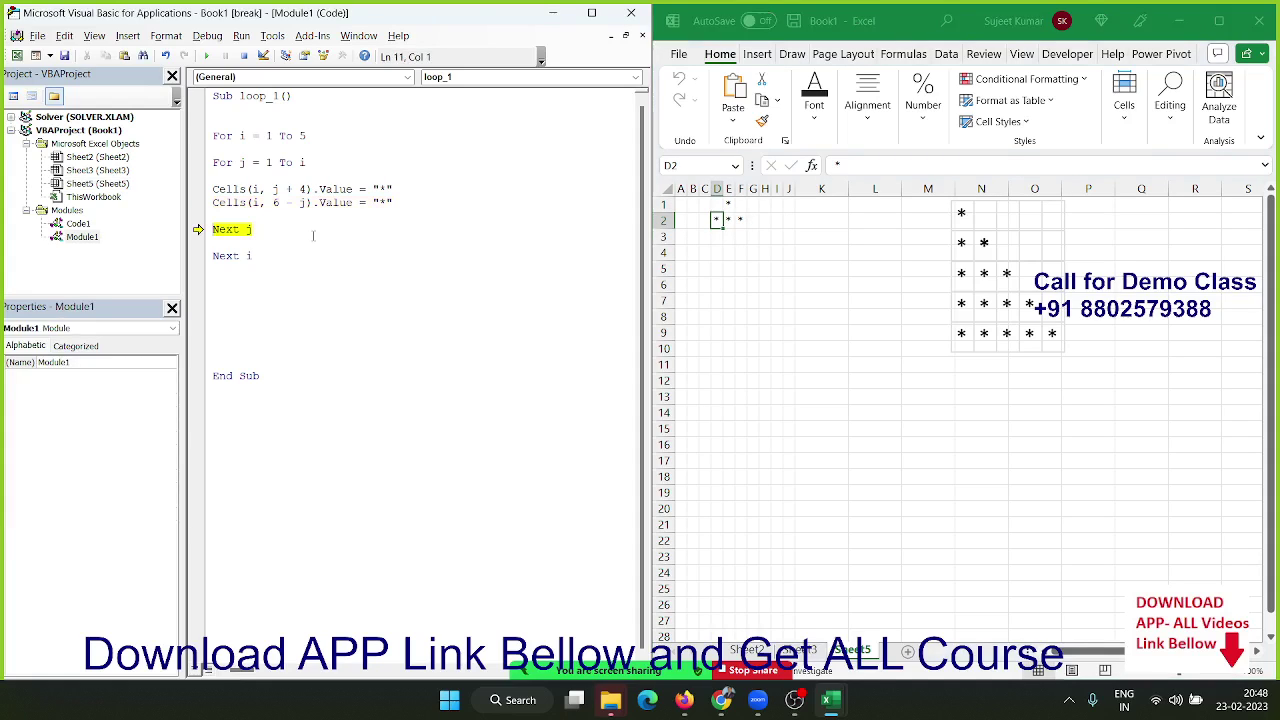
pyautogui.press('F8')
pyautogui.press('F8')
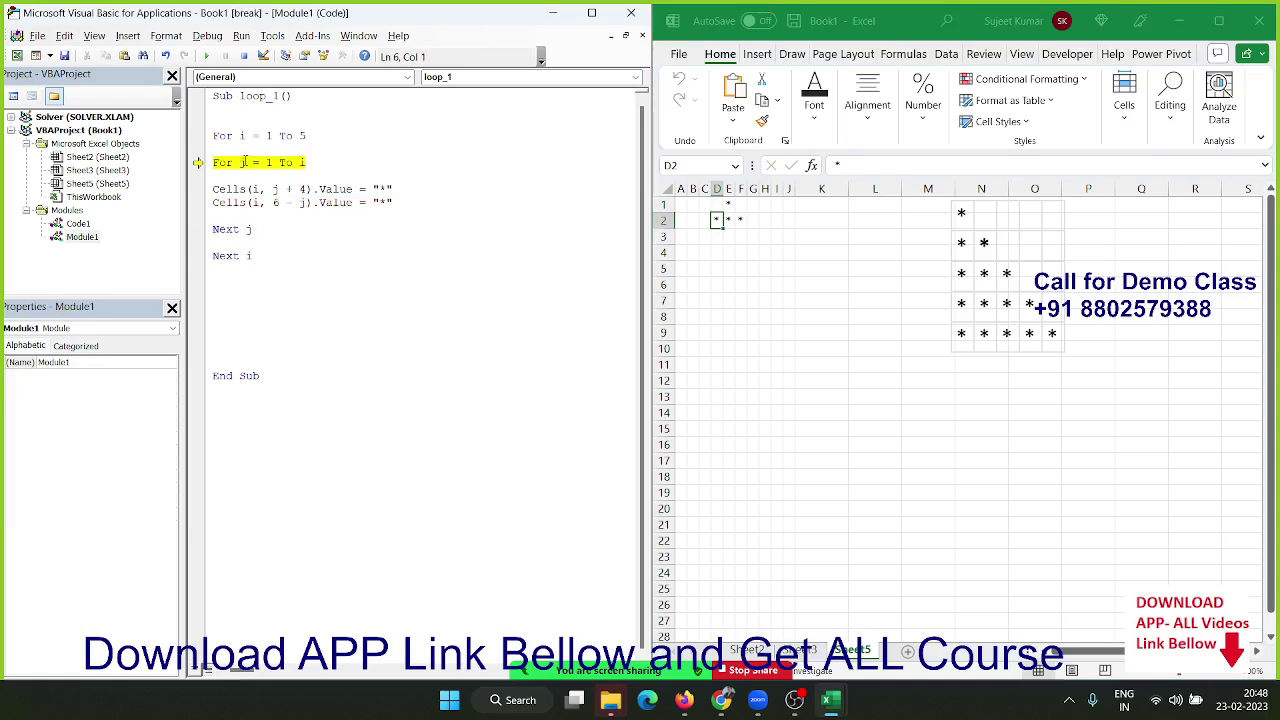
pyautogui.press('F8')
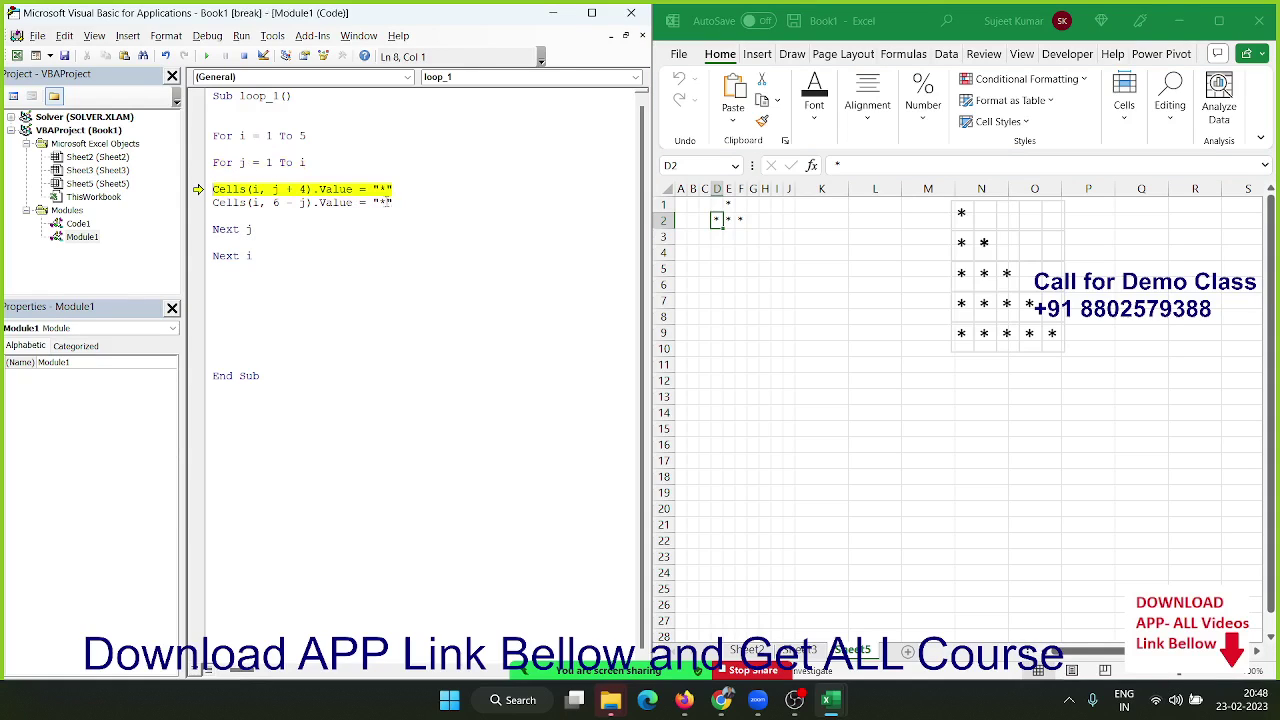
pyautogui.press('F8')
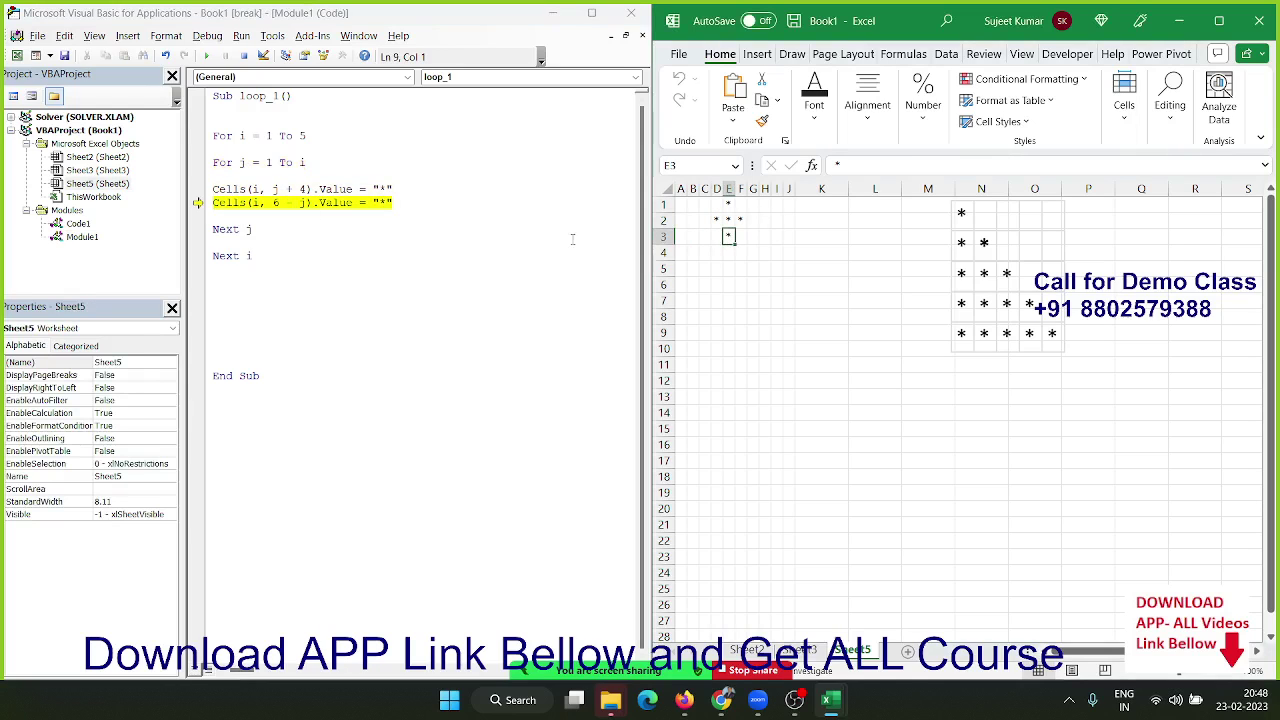
# Step through row 3 with F8, checking the new asterisks in F3 and D3
pyautogui.press('F8')
pyautogui.click(334, 224)
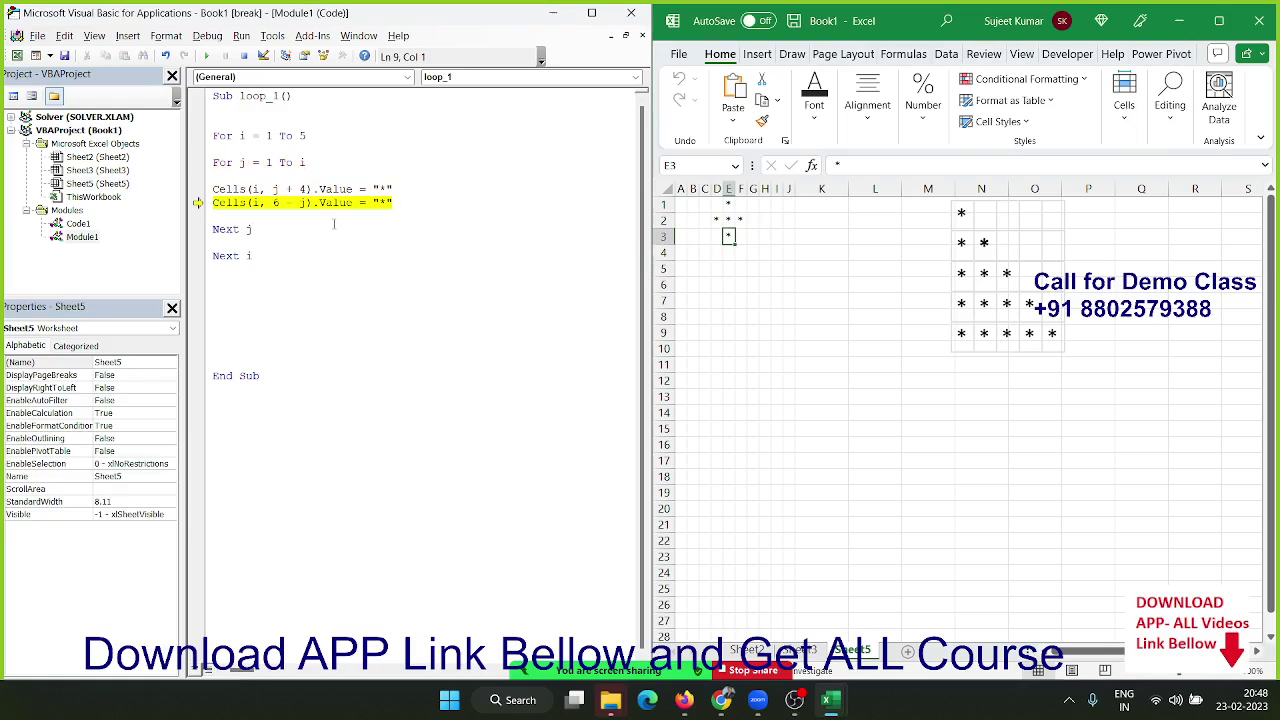
pyautogui.press('F8')
pyautogui.press('F8')
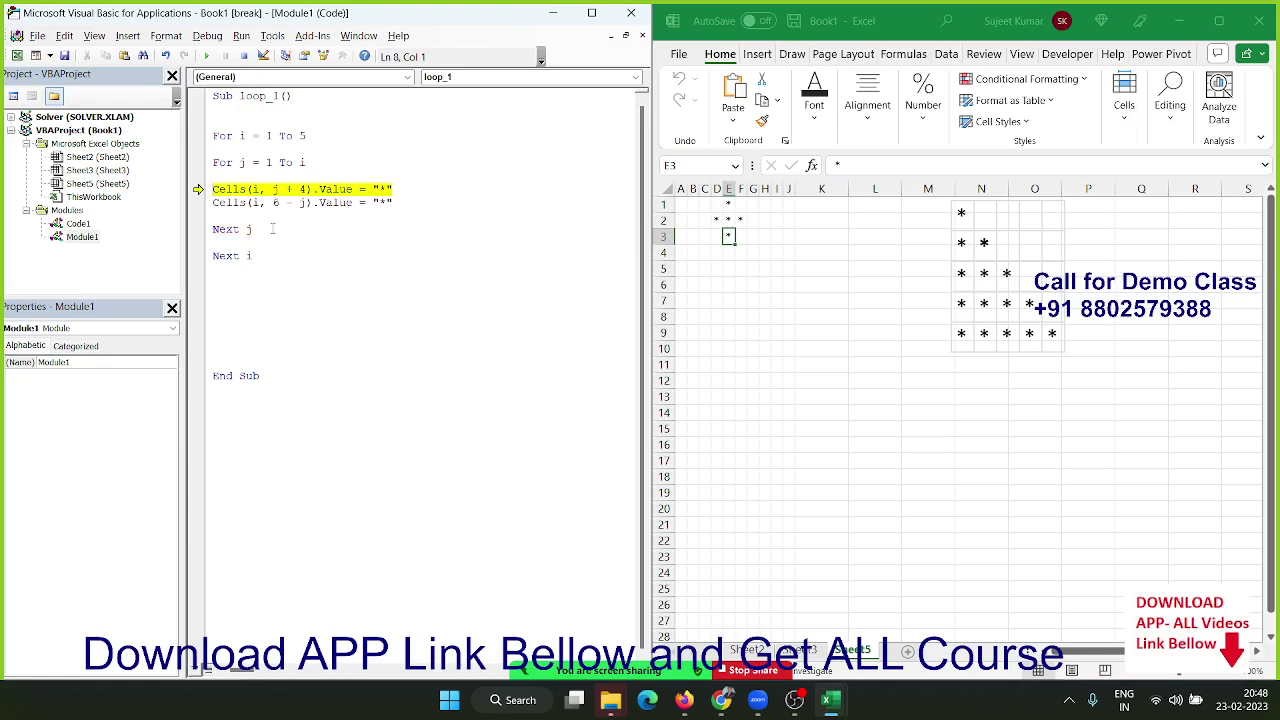
pyautogui.click(741, 236)
pyautogui.click(347, 218)
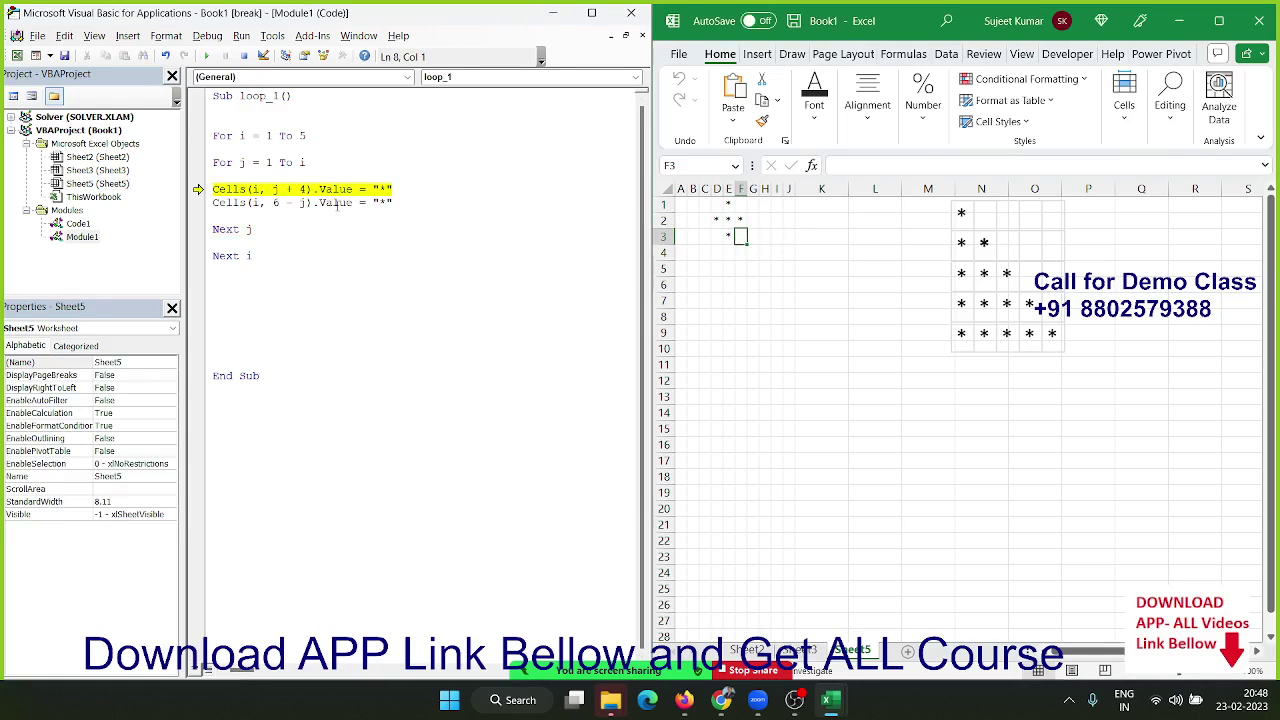
pyautogui.press('F8')
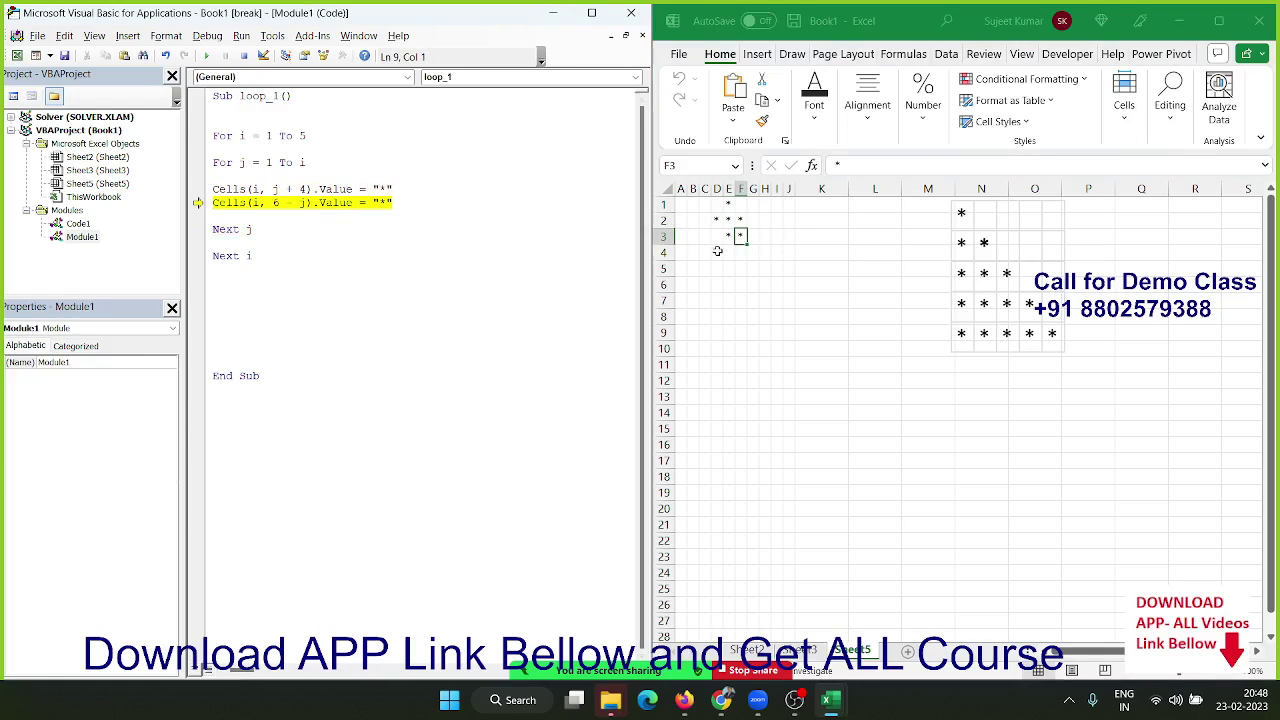
pyautogui.click(716, 236)
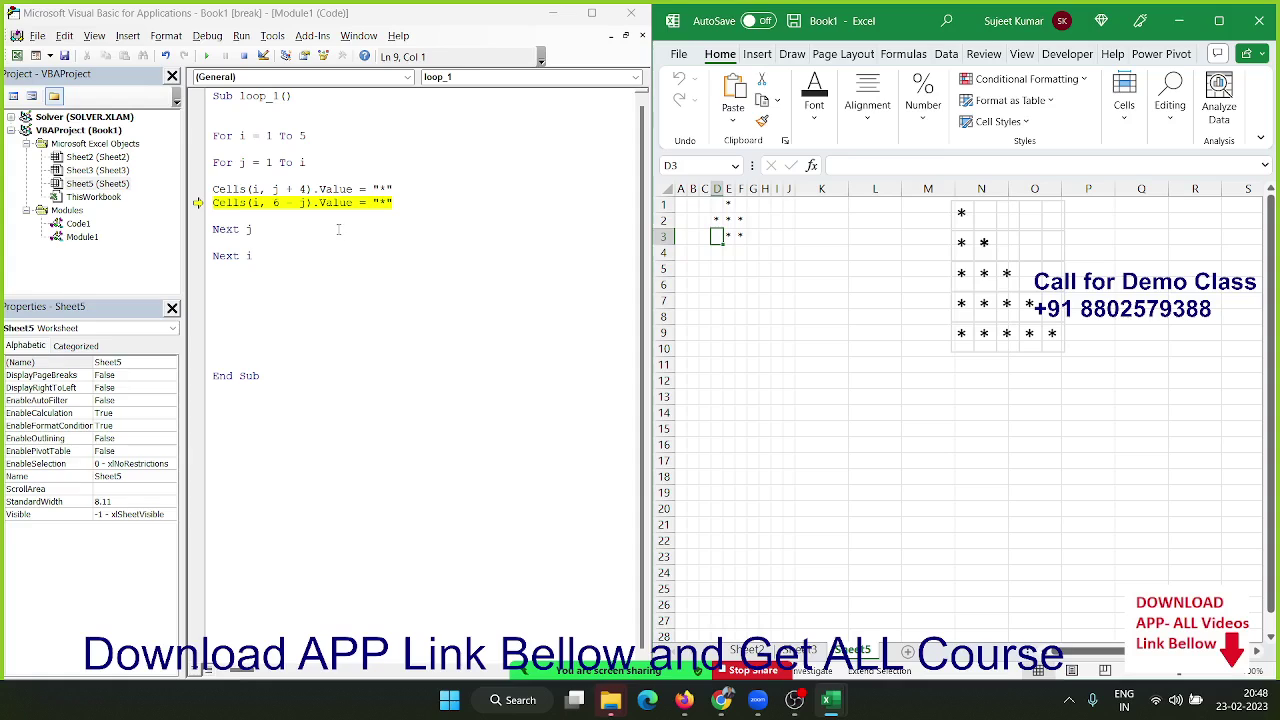
pyautogui.click(338, 229)
pyautogui.press('F8')
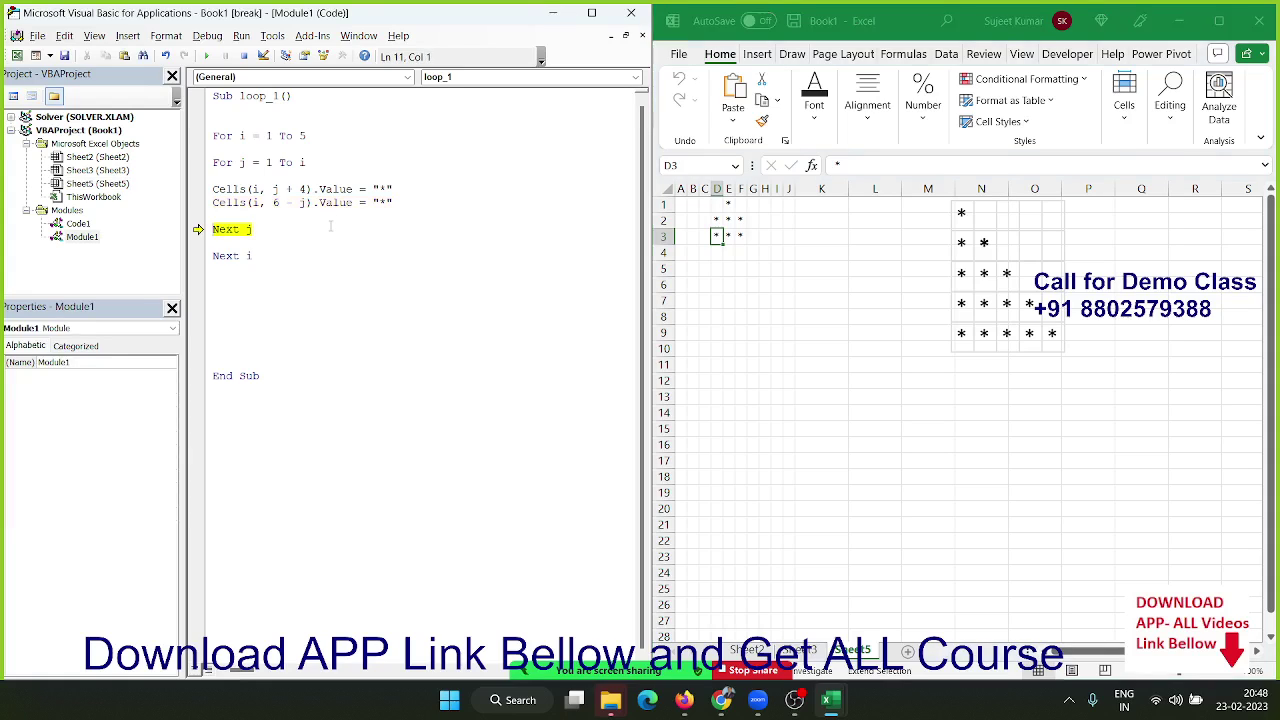
pyautogui.press('F8')
pyautogui.press('F8')
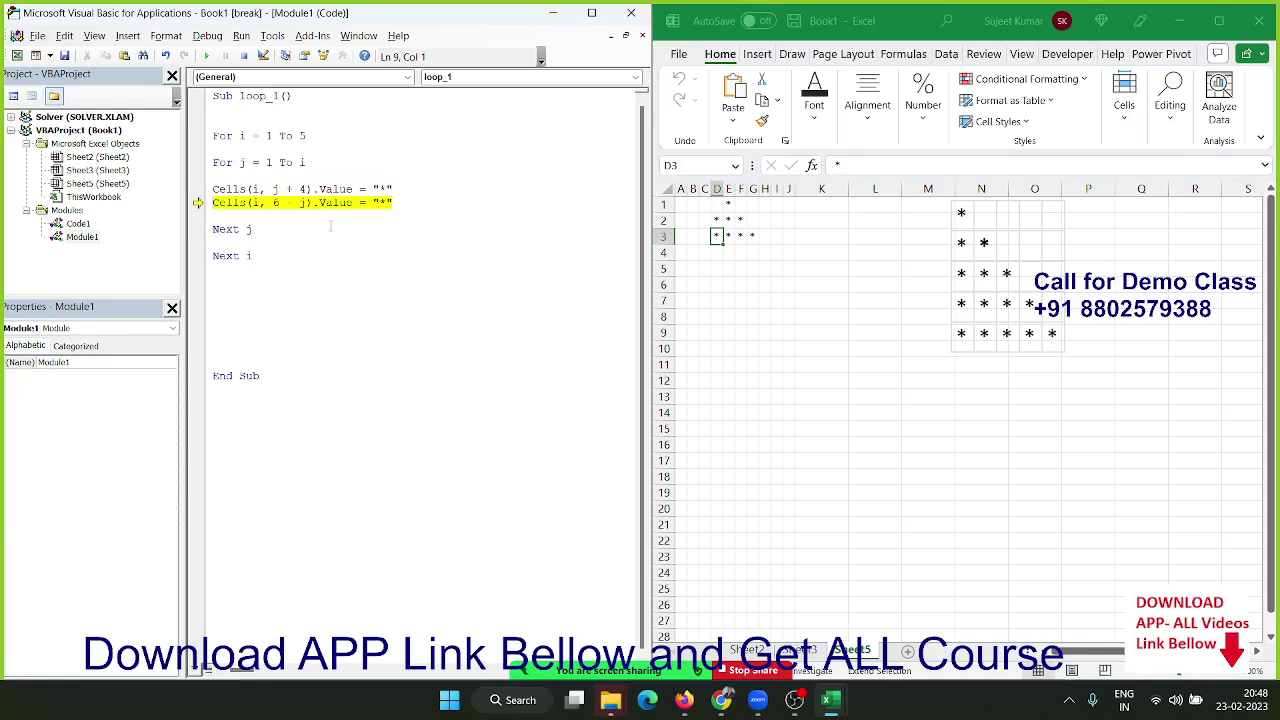
# Step on from D3:G3 through rows 4 and 5 until nine asterisks span row 5
pyautogui.moveTo(732, 244); pyautogui.dragTo(756, 238)
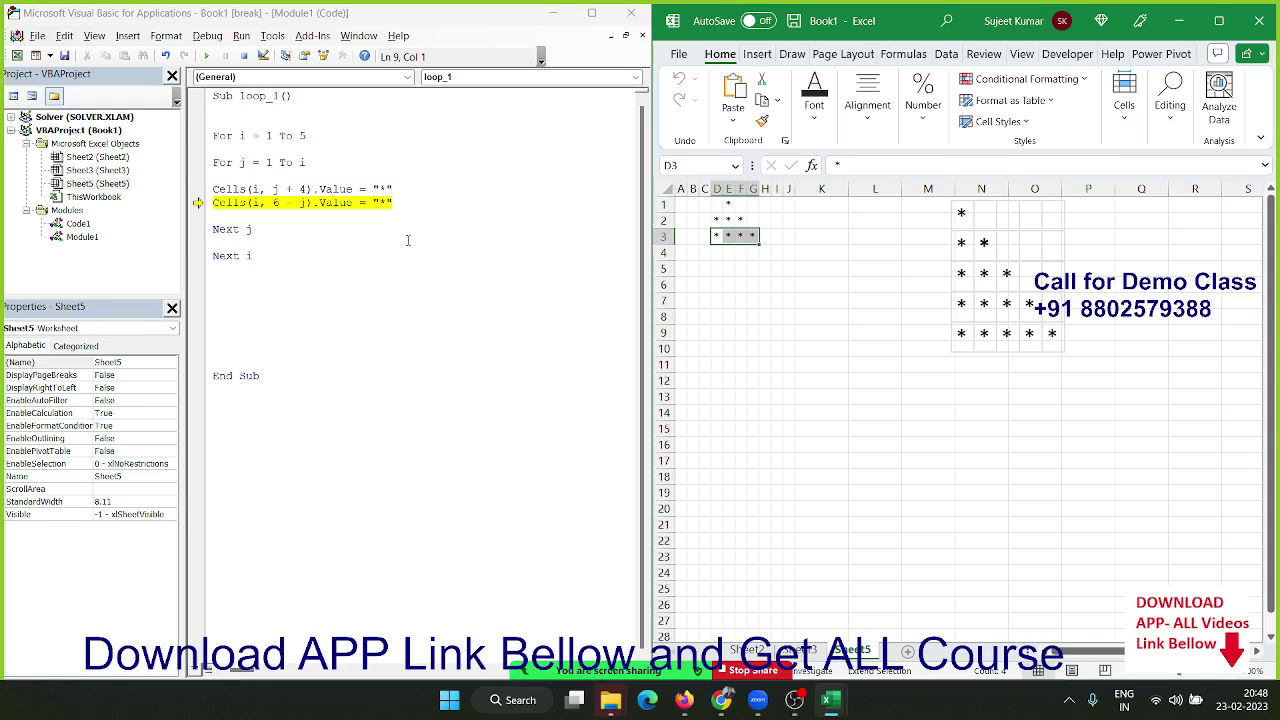
pyautogui.click(364, 230)
pyautogui.press('F8')
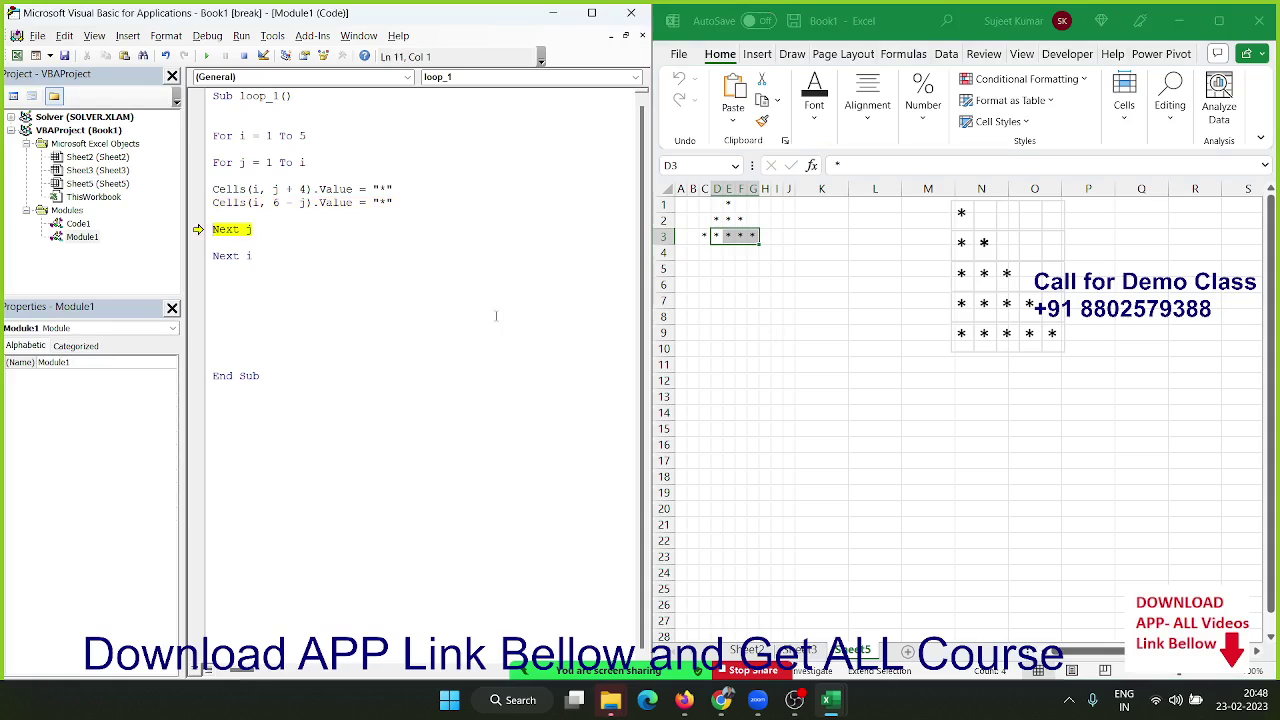
pyautogui.press('F8')
pyautogui.press('F8')
pyautogui.press('F8')
pyautogui.press('F8')
pyautogui.press('F8')
pyautogui.press('F8')
pyautogui.press('F8')
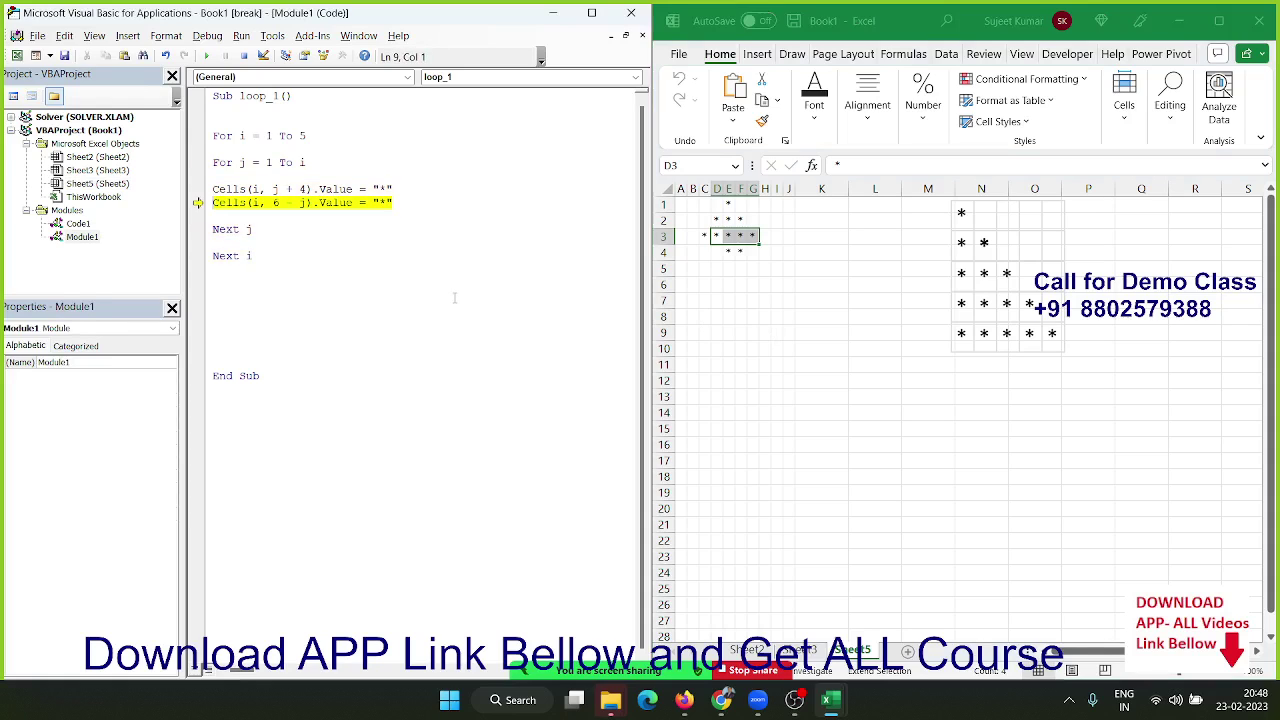
pyautogui.press('F8')
pyautogui.press('F8')
pyautogui.press('F8')
pyautogui.press('F8')
pyautogui.press('F8')
pyautogui.press('F8')
pyautogui.press('F8')
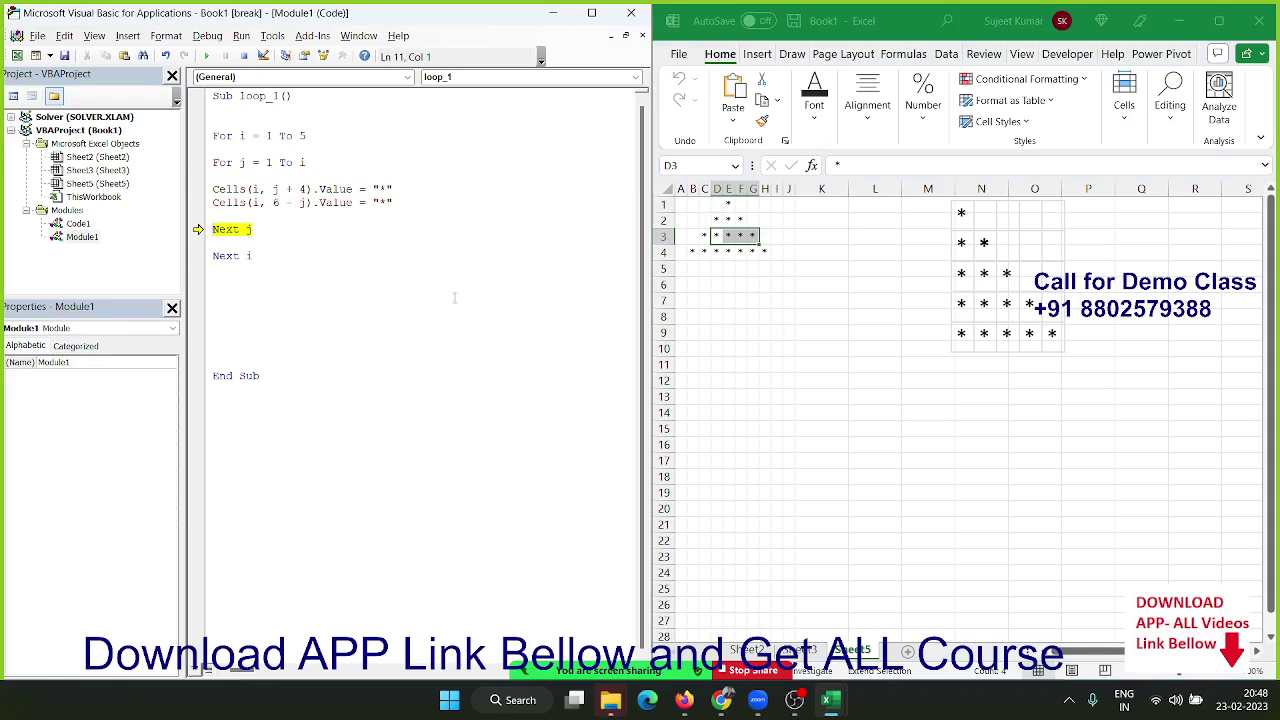
pyautogui.press('F8')
pyautogui.press('F8')
pyautogui.press('F8')
pyautogui.press('F8')
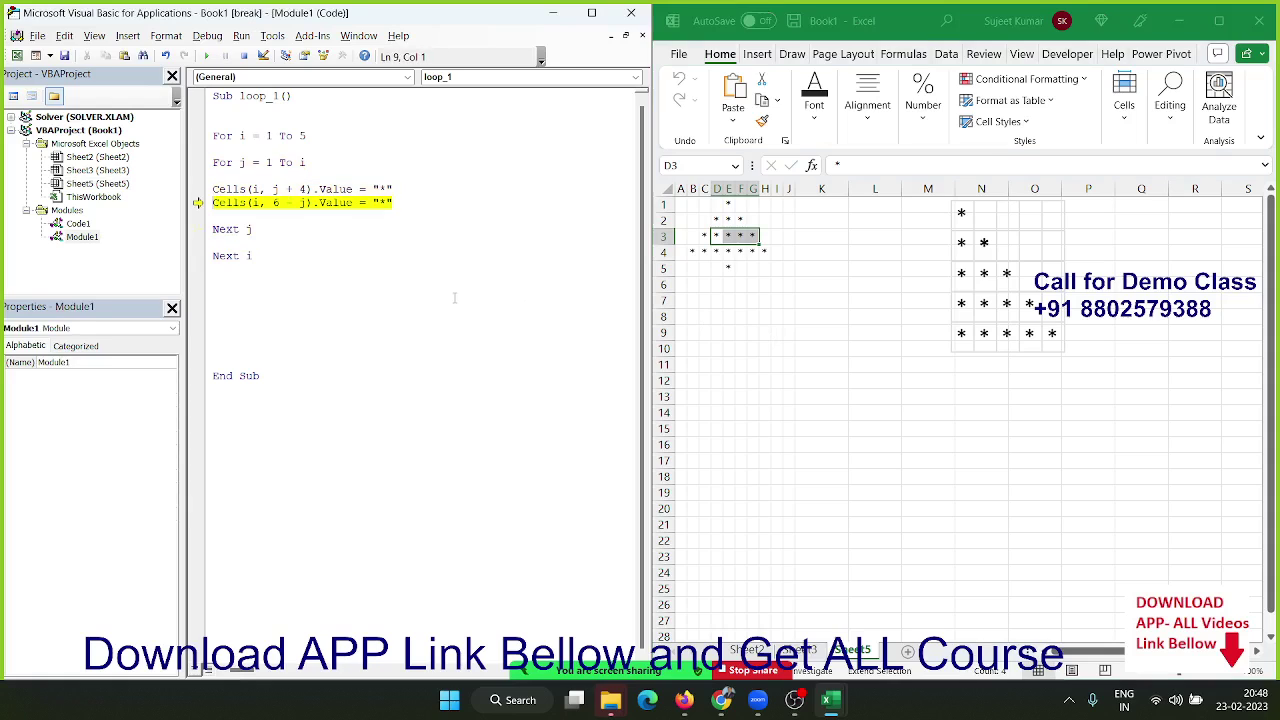
pyautogui.press('F8')
pyautogui.press('F8')
pyautogui.press('F8')
pyautogui.press('F8')
pyautogui.press('F8')
pyautogui.press('F8')
pyautogui.press('F8')
pyautogui.press('F8')
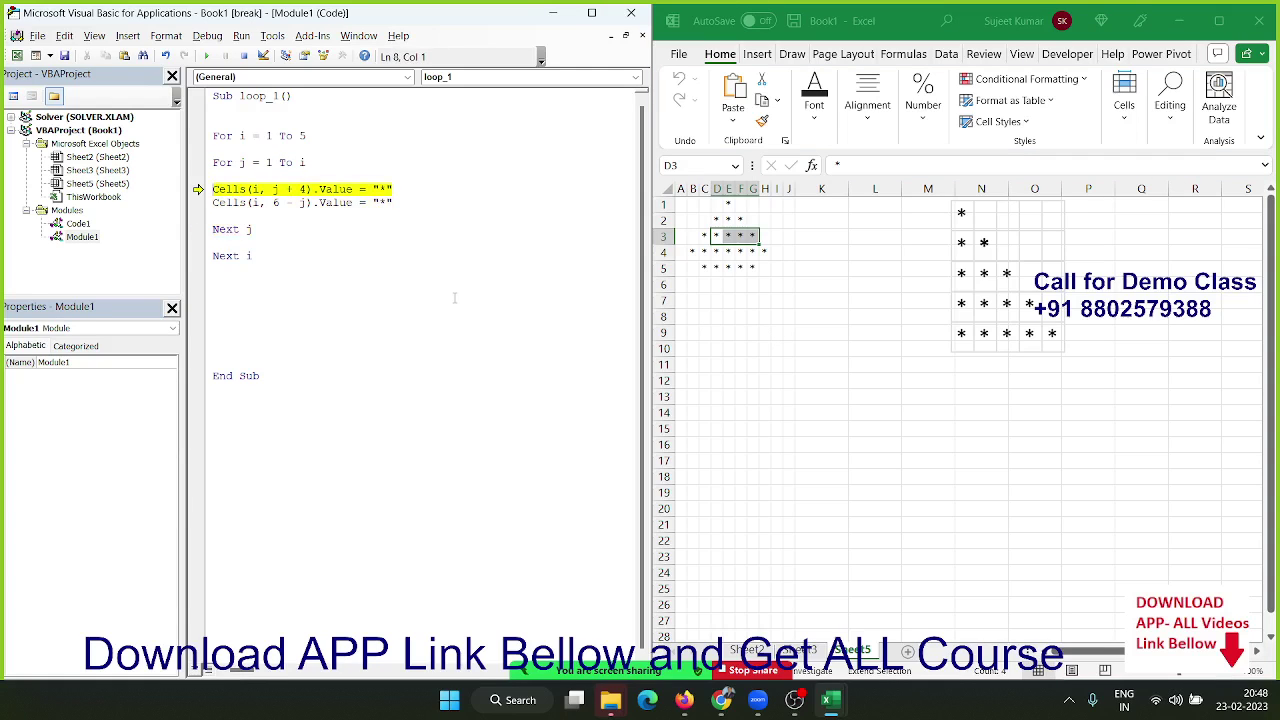
pyautogui.press('F8')
pyautogui.press('F8')
pyautogui.press('F8')
pyautogui.press('F8')
pyautogui.press('F8')
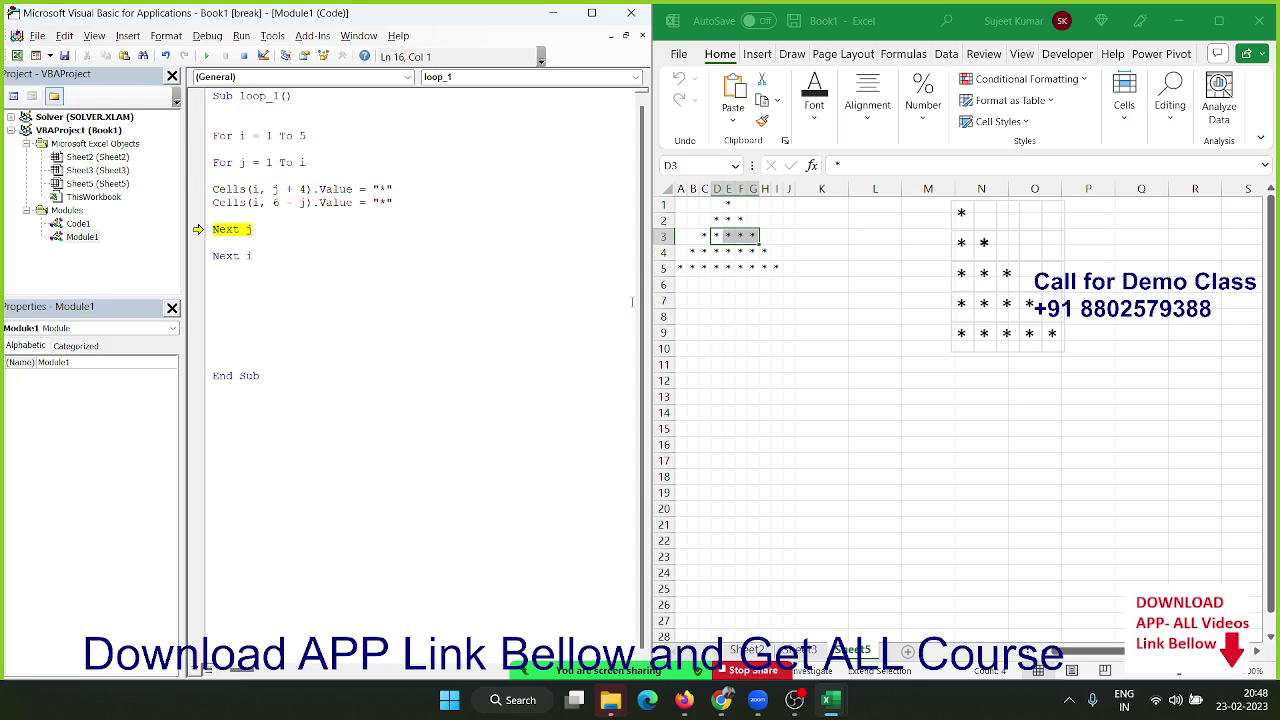
pyautogui.doubleClick(300, 203)
pyautogui.moveTo(317, 161); pyautogui.dragTo(251, 163)
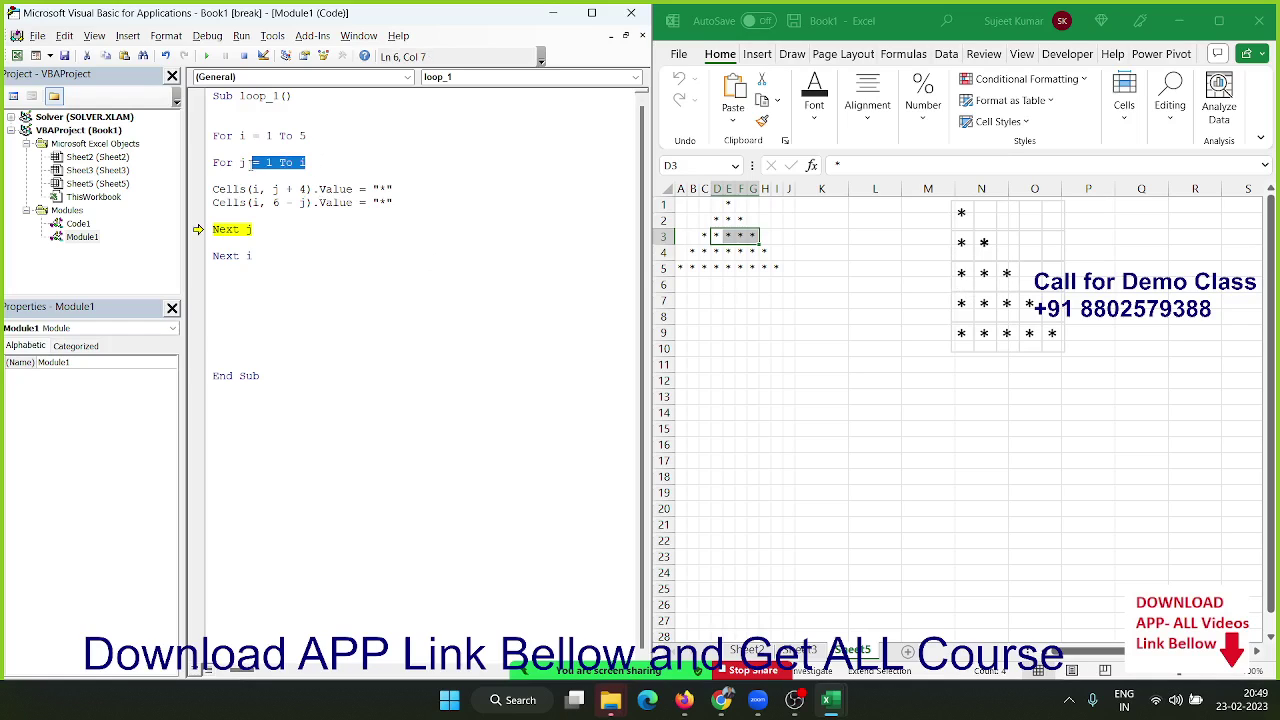
pyautogui.moveTo(313, 136); pyautogui.dragTo(252, 136)
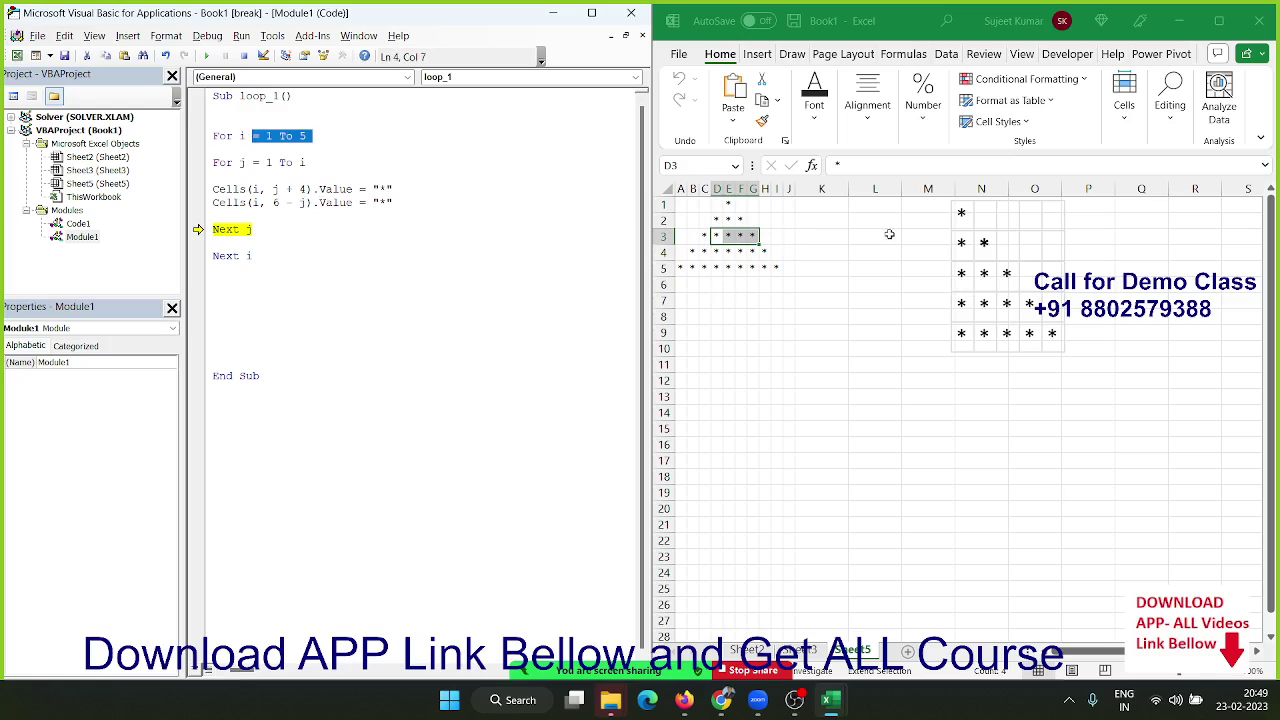
pyautogui.click(966, 350)
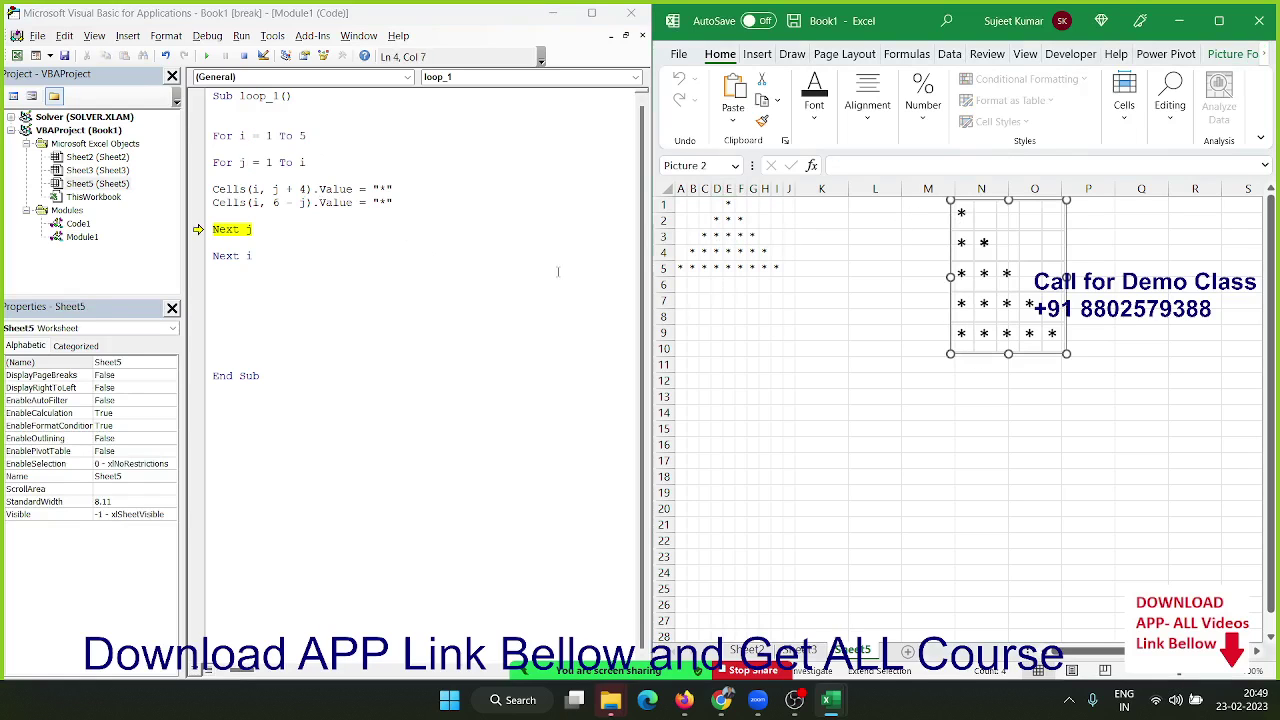
pyautogui.click(302, 162)
pyautogui.doubleClick(301, 162)
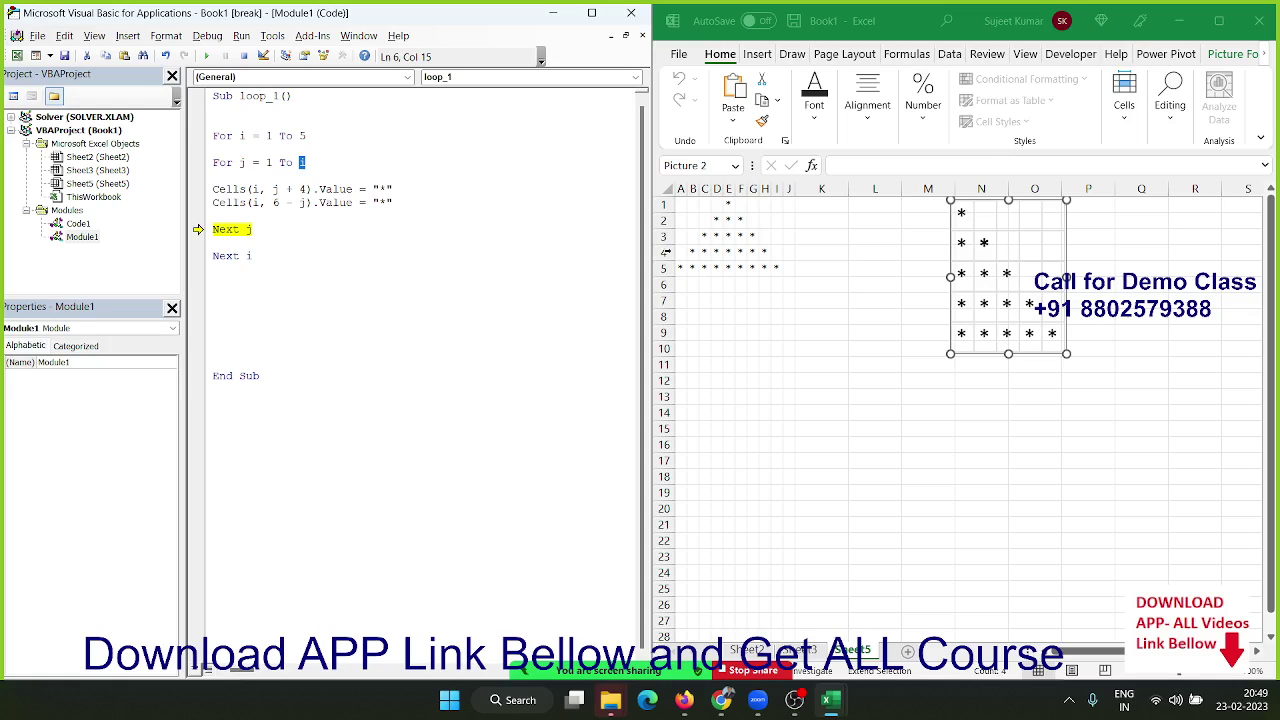
pyautogui.moveTo(778, 270)
pyautogui.mouseDown()
pyautogui.moveTo(737, 259)
pyautogui.moveTo(704, 226)
pyautogui.mouseUp()
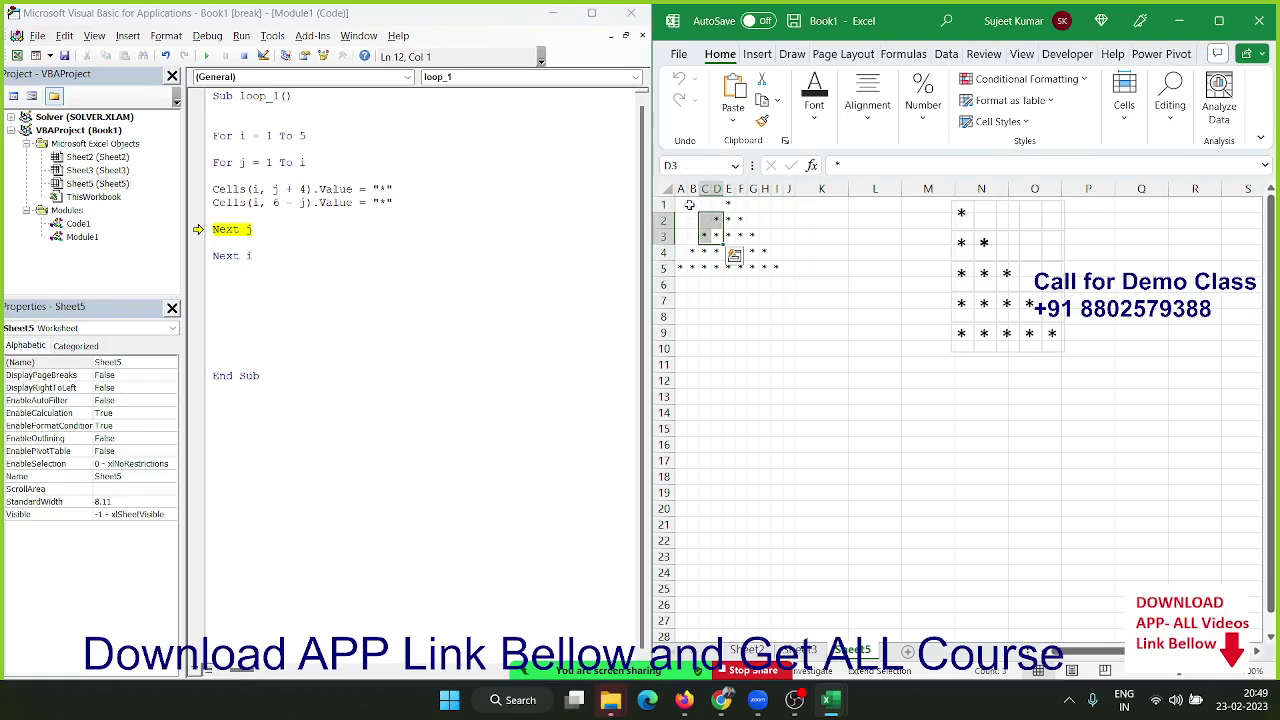
# Clear the block around the pyramid, stop the macro, and comment out Cells(i, 6 - j)
pyautogui.moveTo(704, 226)
pyautogui.mouseDown()
pyautogui.moveTo(790, 286)
pyautogui.moveTo(831, 341)
pyautogui.mouseUp()
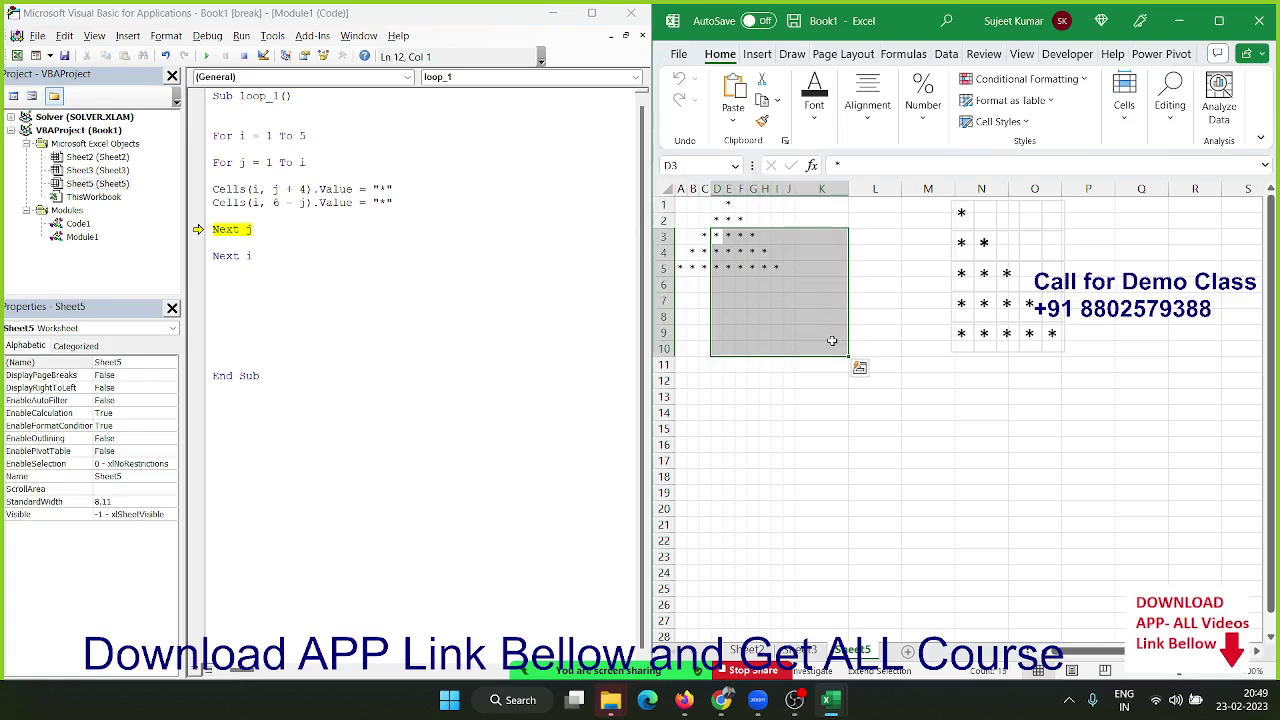
pyautogui.click(821, 396)
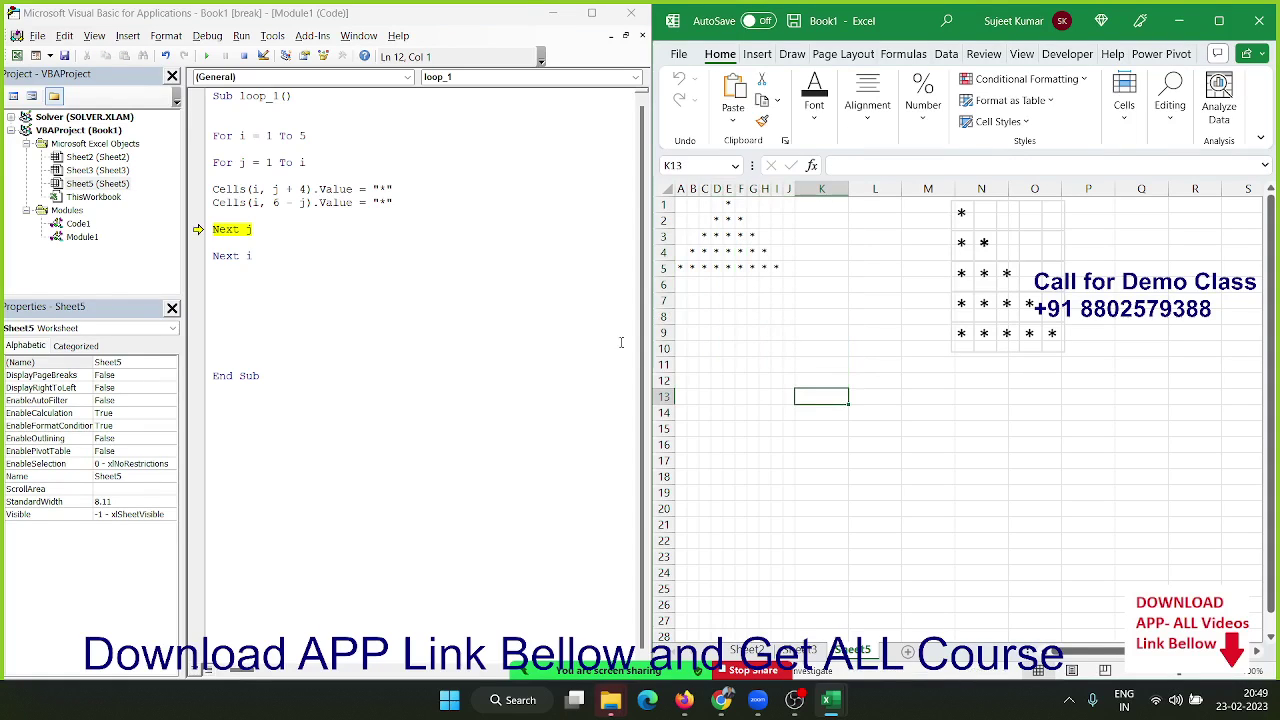
pyautogui.click(528, 280)
pyautogui.click(244, 56)
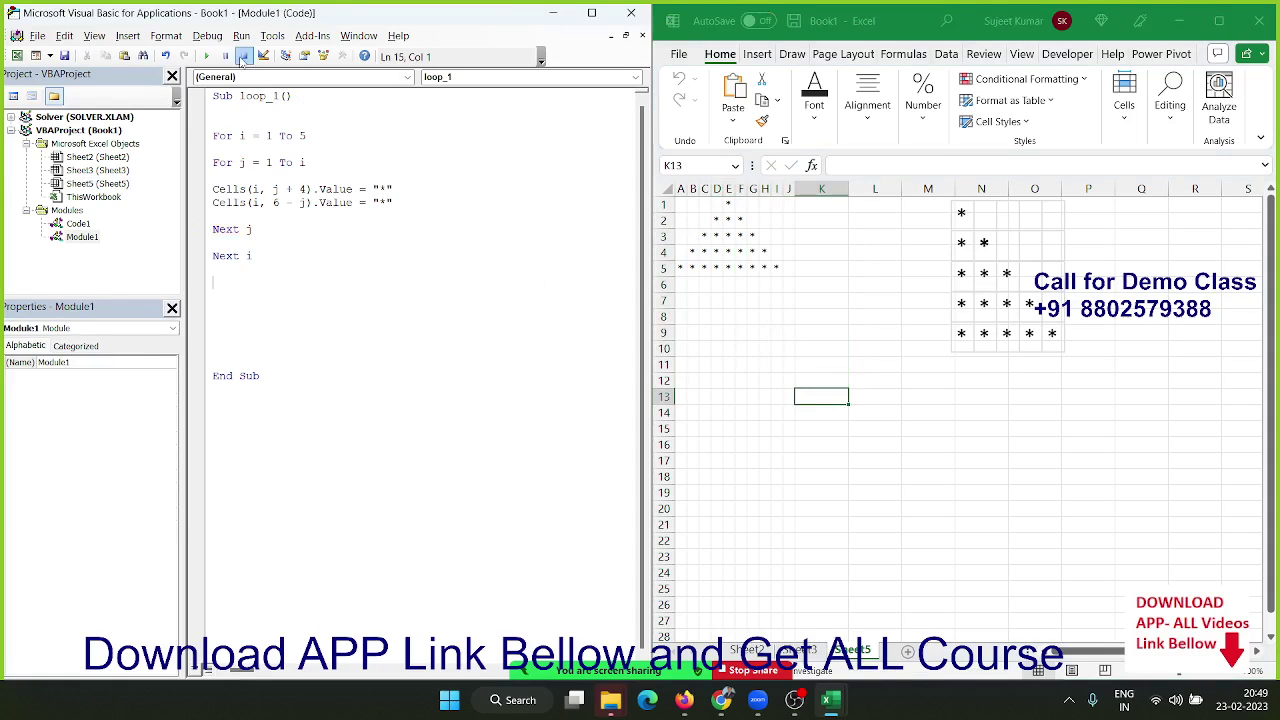
pyautogui.doubleClick(205, 203)
pyautogui.click(225, 203)
pyautogui.write("'")
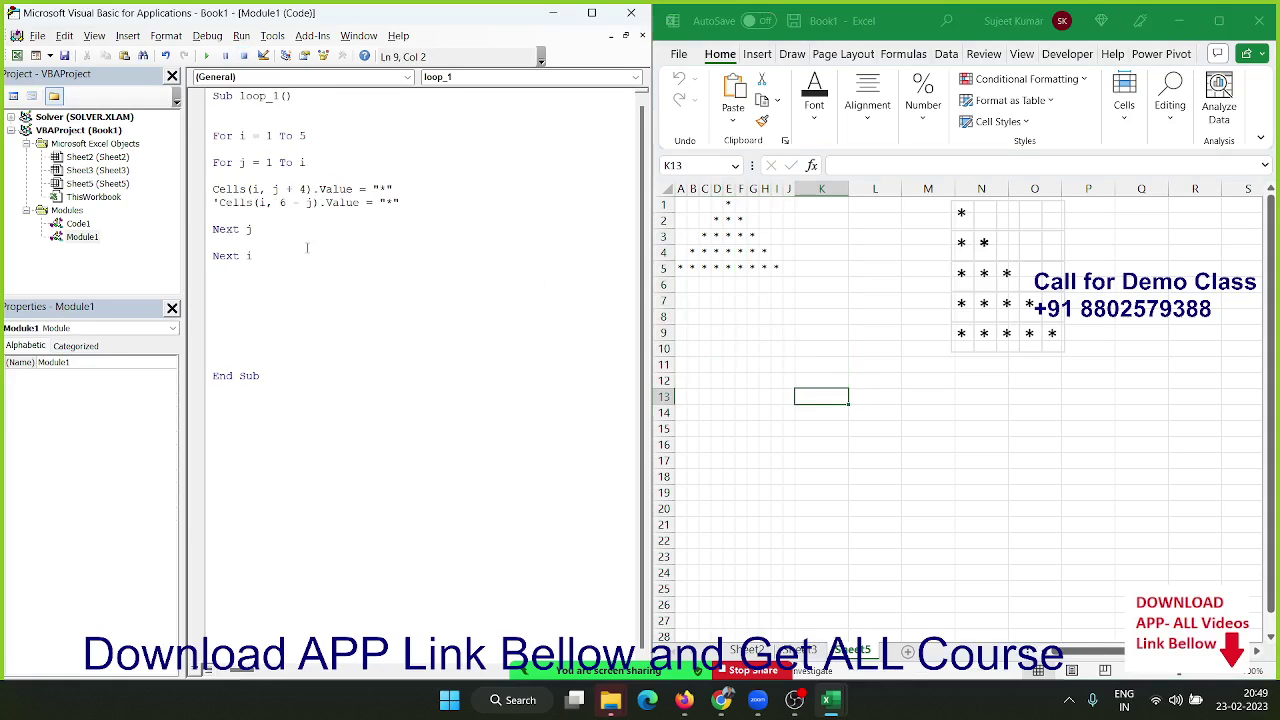
pyautogui.click(307, 248)
# Clear the old asterisk pattern in A1:K6 and start stepping through loop_1
pyautogui.moveTo(797, 290); pyautogui.dragTo(664, 199)
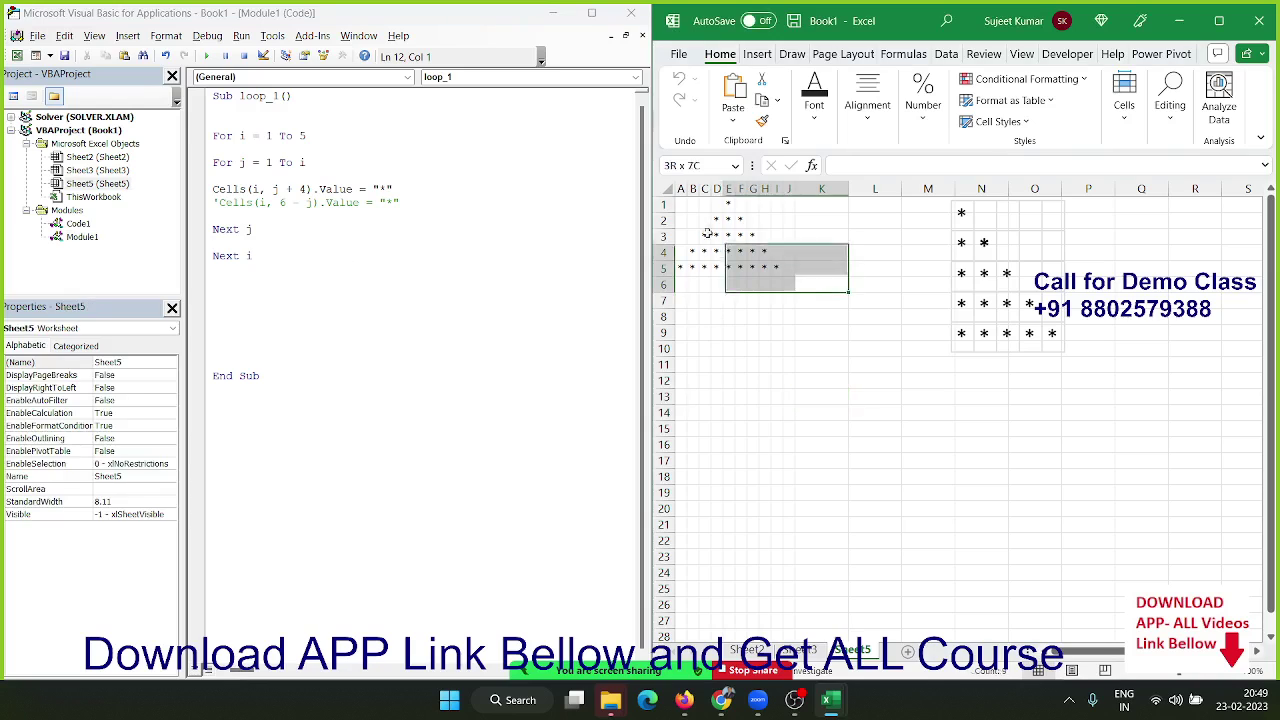
pyautogui.press('Delete')
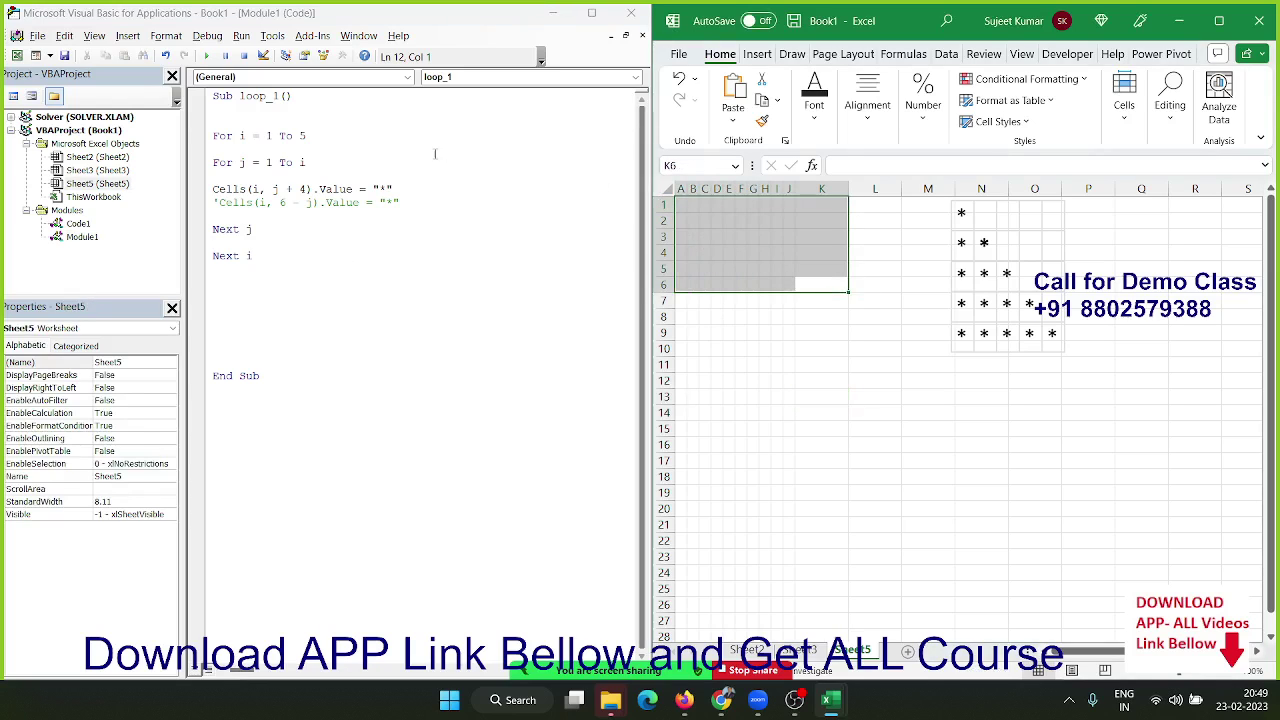
pyautogui.click(328, 188)
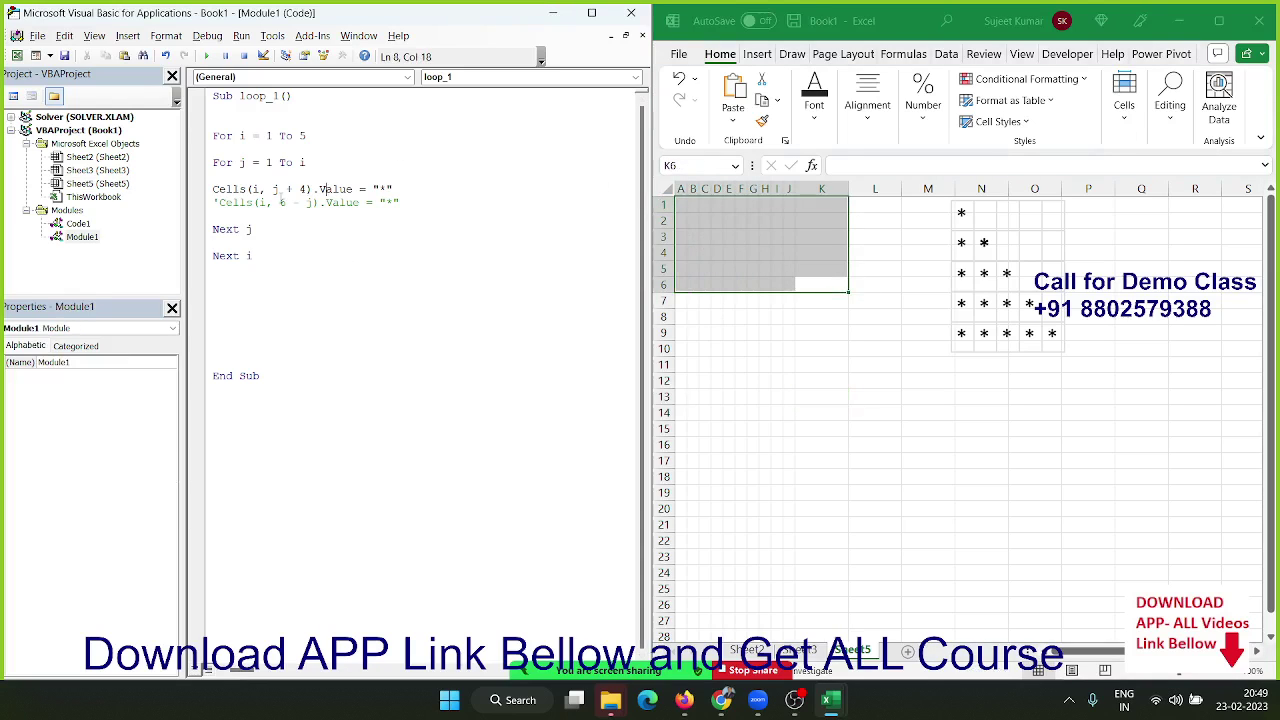
pyautogui.doubleClick(256, 188)
pyautogui.click(264, 217)
pyautogui.press('F8')
# Step through the loops to write the first asterisks in E1 and row 2
pyautogui.press('F8')
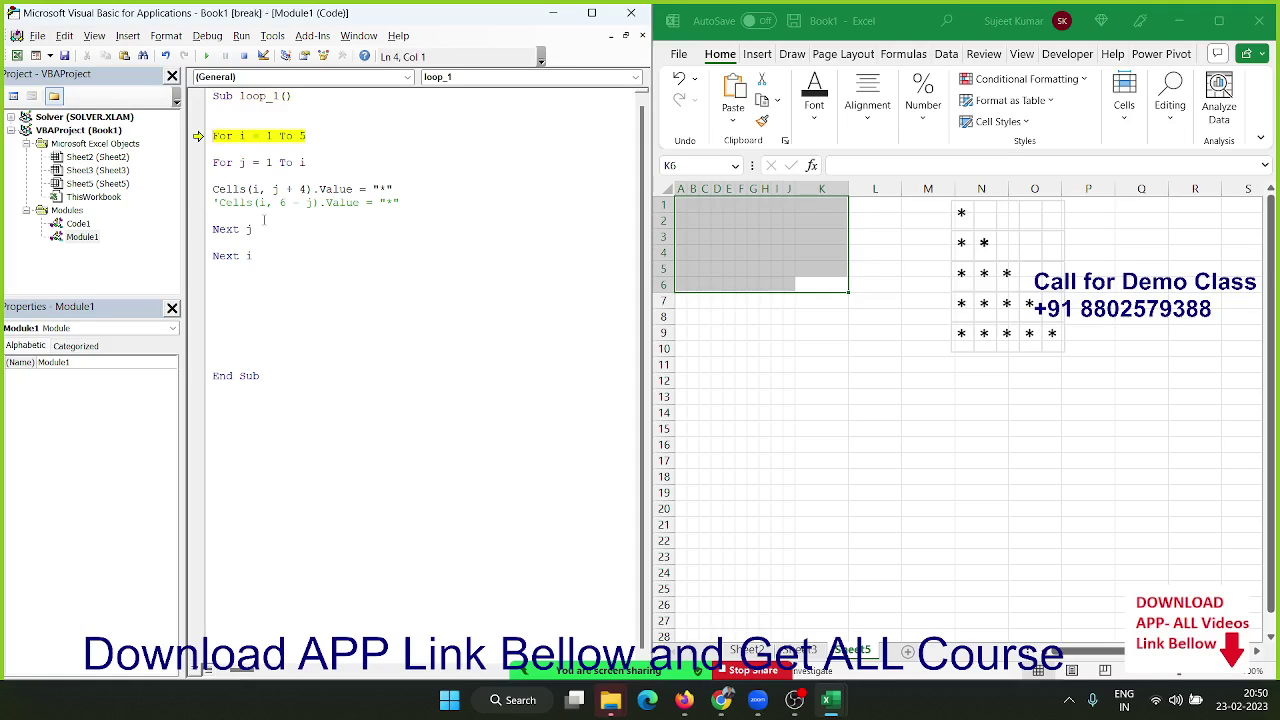
pyautogui.press('F8')
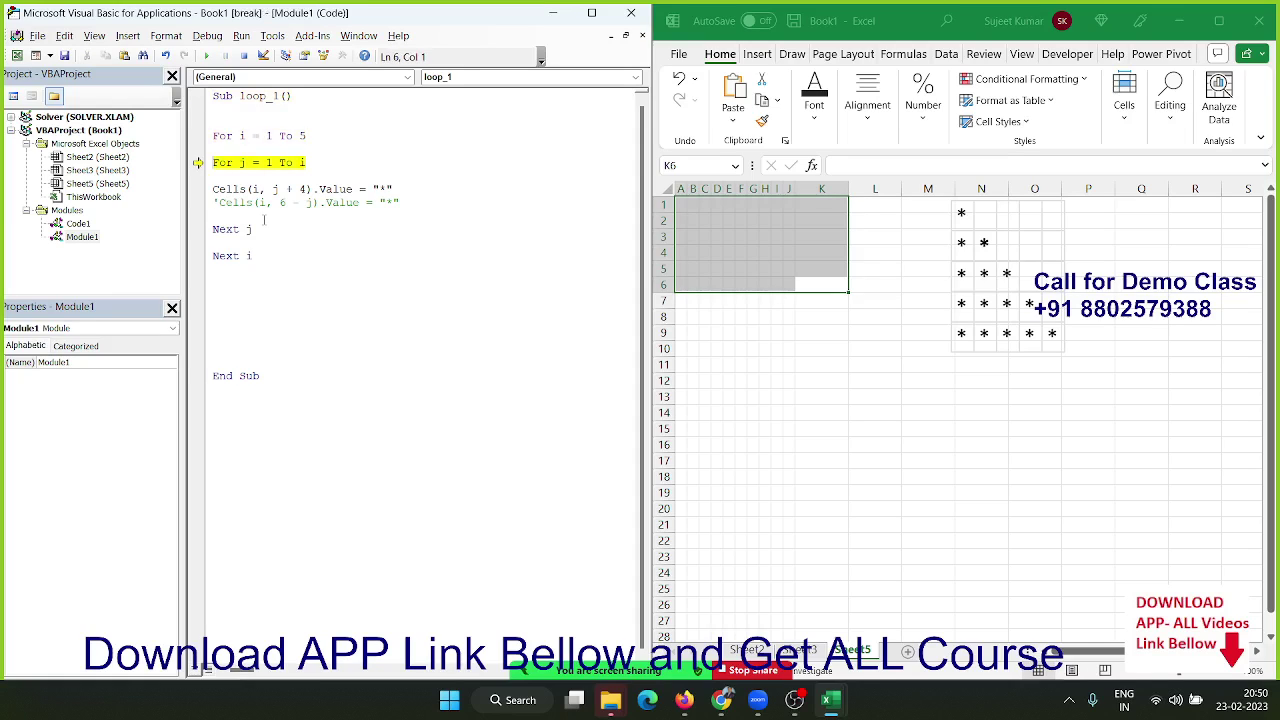
pyautogui.press('F8')
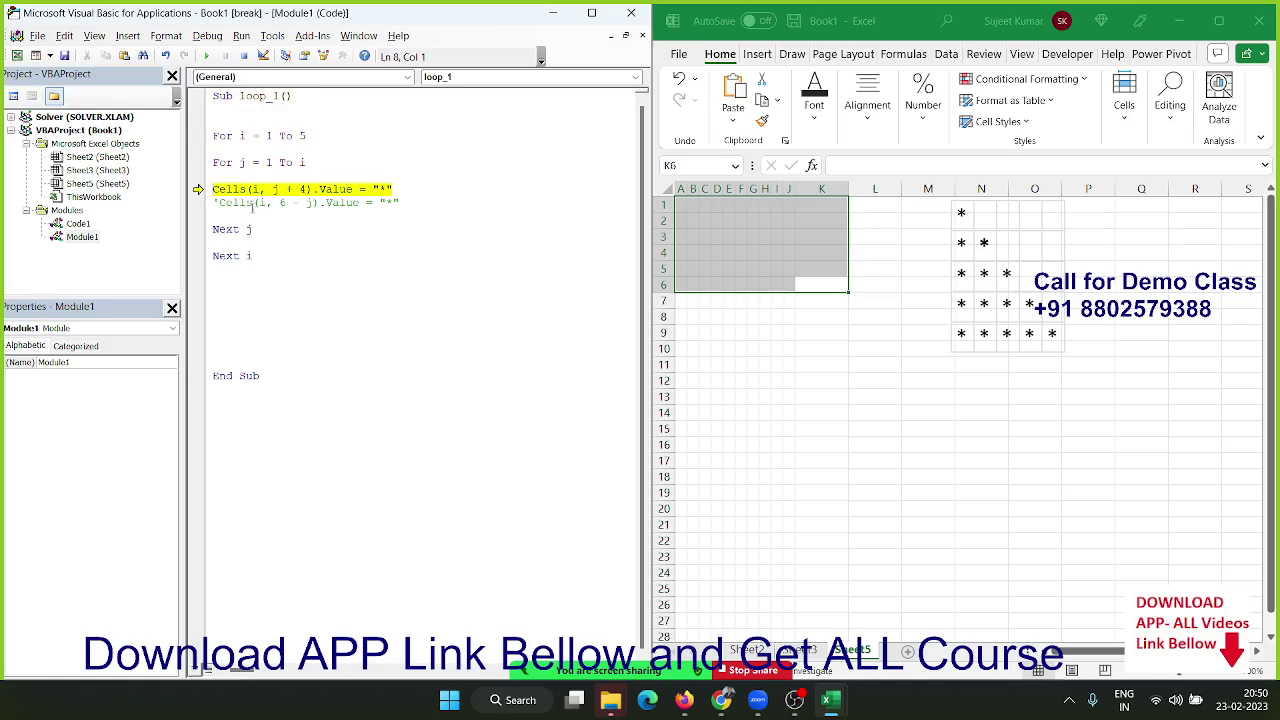
pyautogui.moveTo(274, 189)
pyautogui.press('F8')
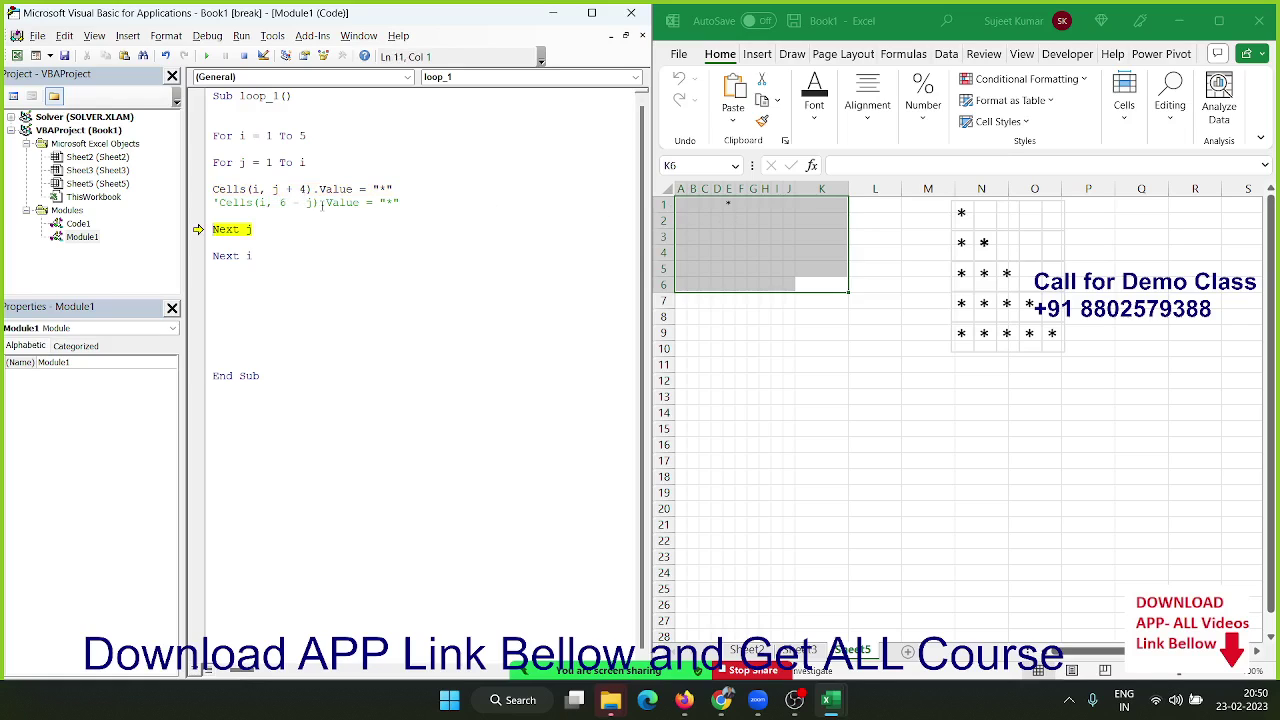
pyautogui.press('F8')
pyautogui.press('F8')
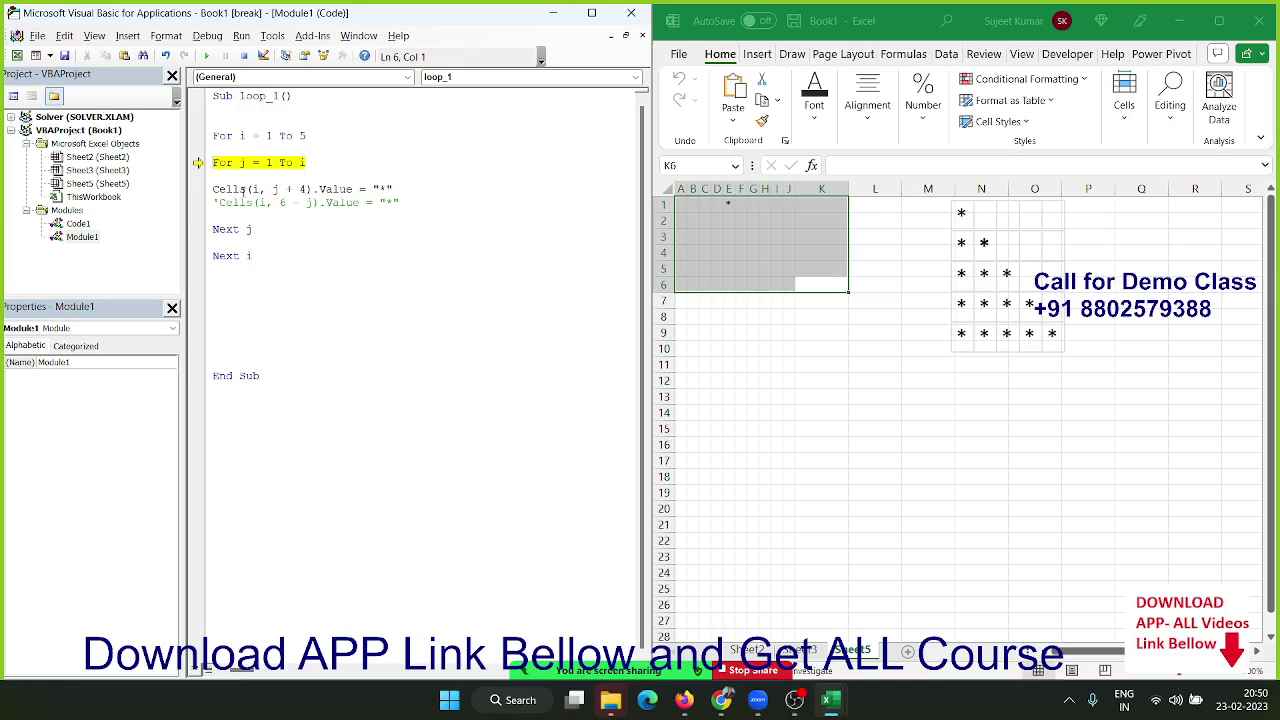
pyautogui.press('F8')
pyautogui.press('F8')
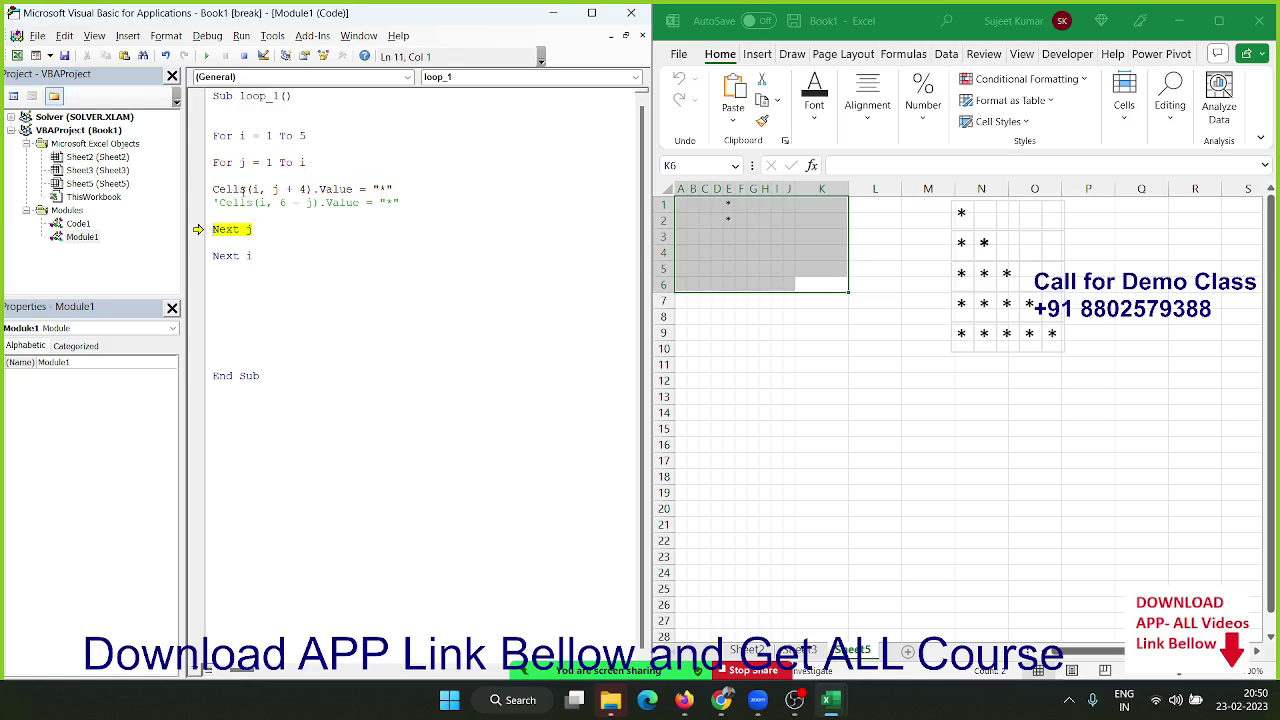
pyautogui.press('F8')
pyautogui.press('F8')
# Keep stepping to fill rows 3–5 of the triangle out to I5
pyautogui.press('F8')
pyautogui.press('F8')
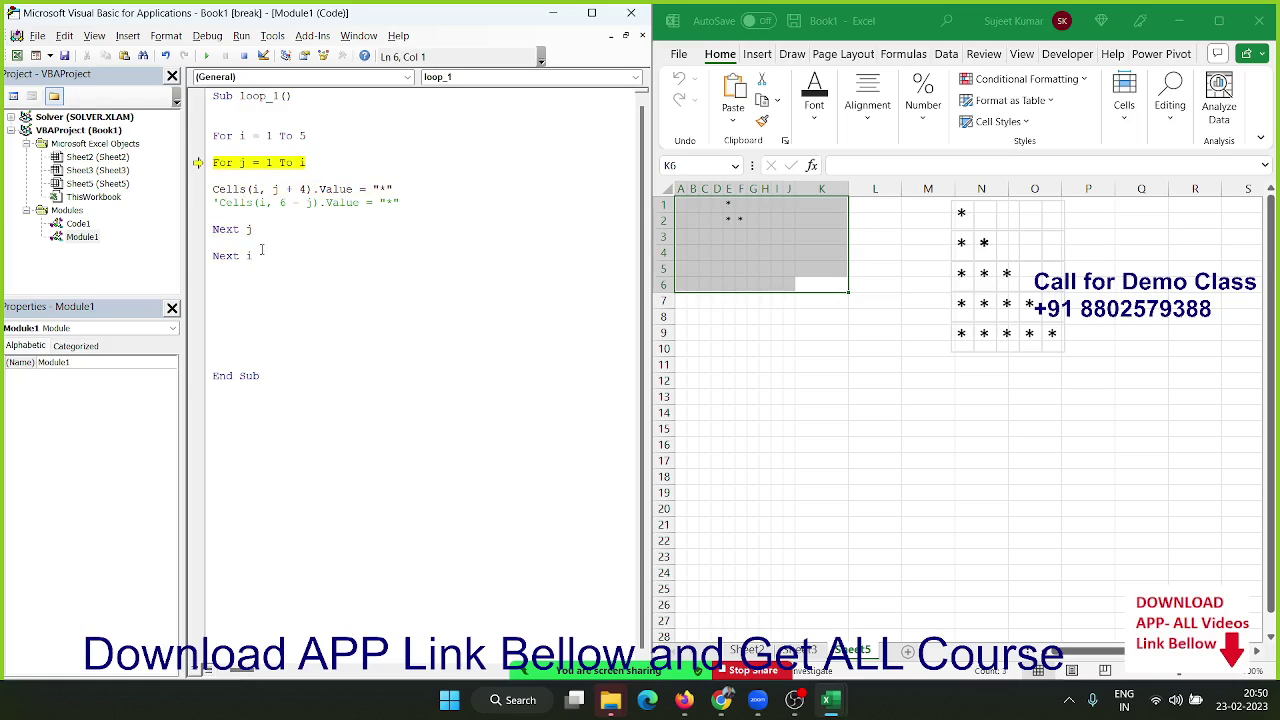
pyautogui.press('F8')
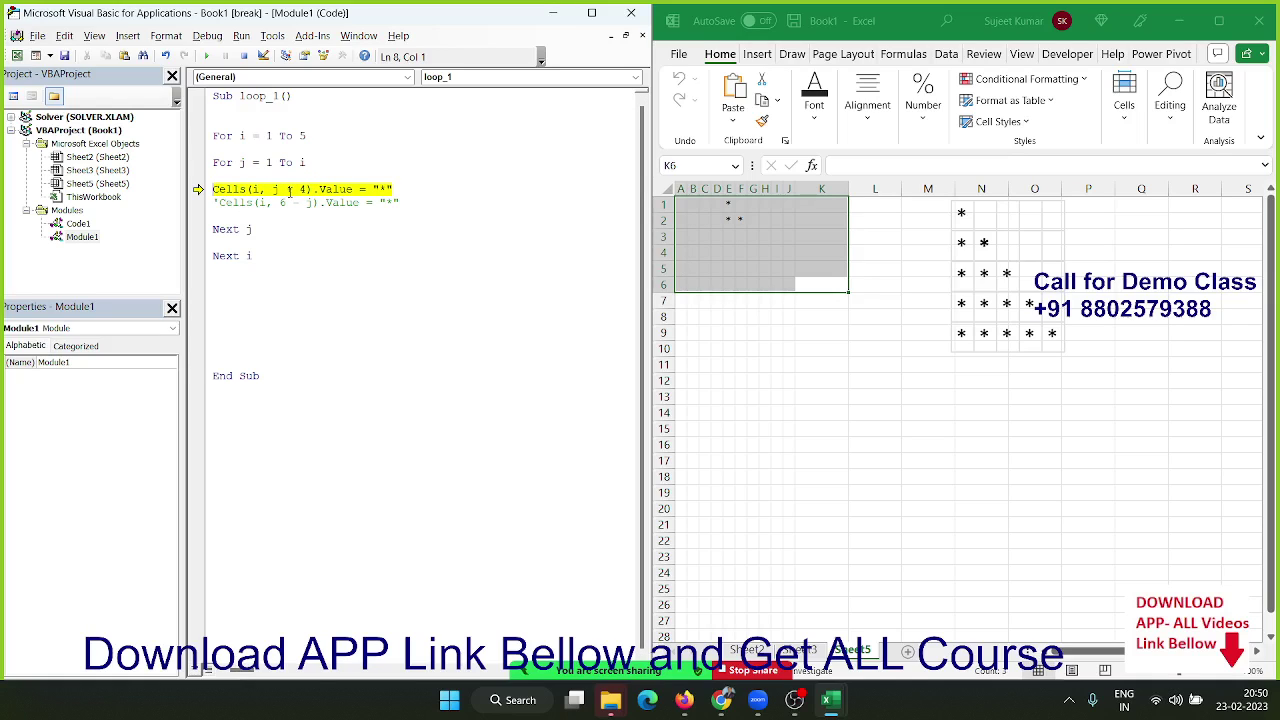
pyautogui.press('F8')
pyautogui.press('F8')
pyautogui.press('F8')
pyautogui.press('F8')
pyautogui.press('F8')
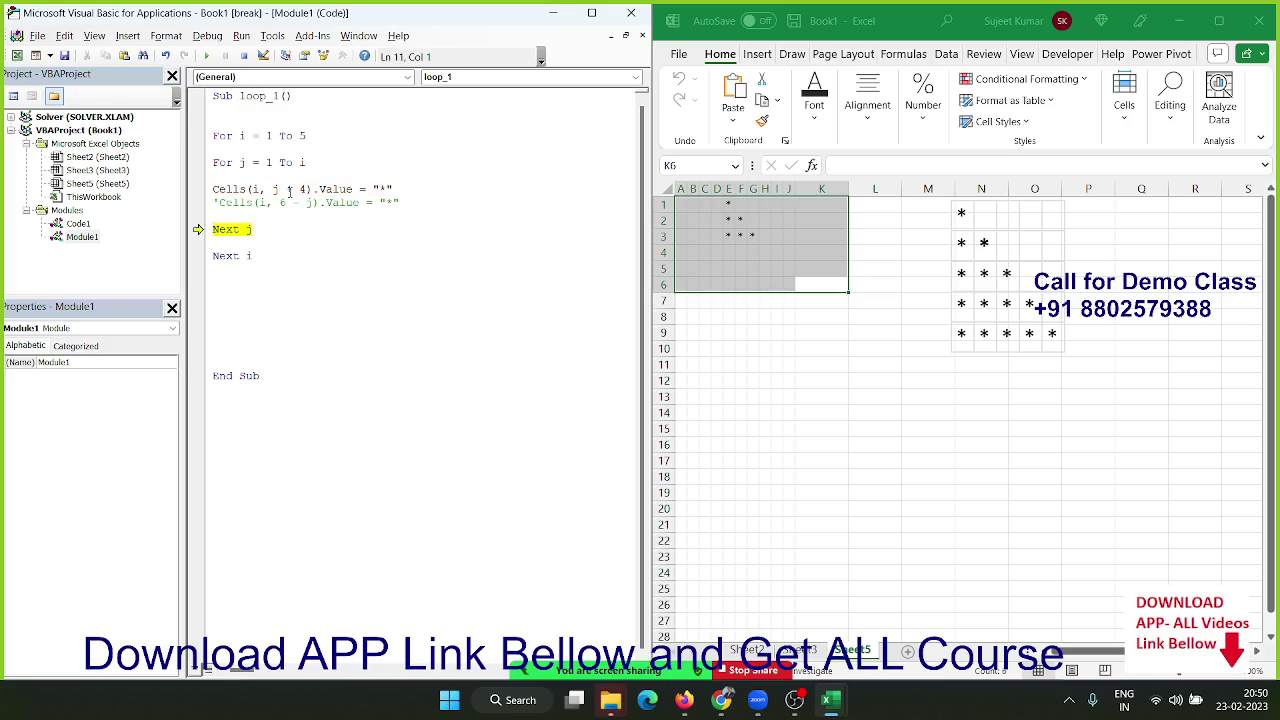
pyautogui.press('F8')
pyautogui.press('F8')
pyautogui.press('F8')
pyautogui.press('F8')
pyautogui.press('F8')
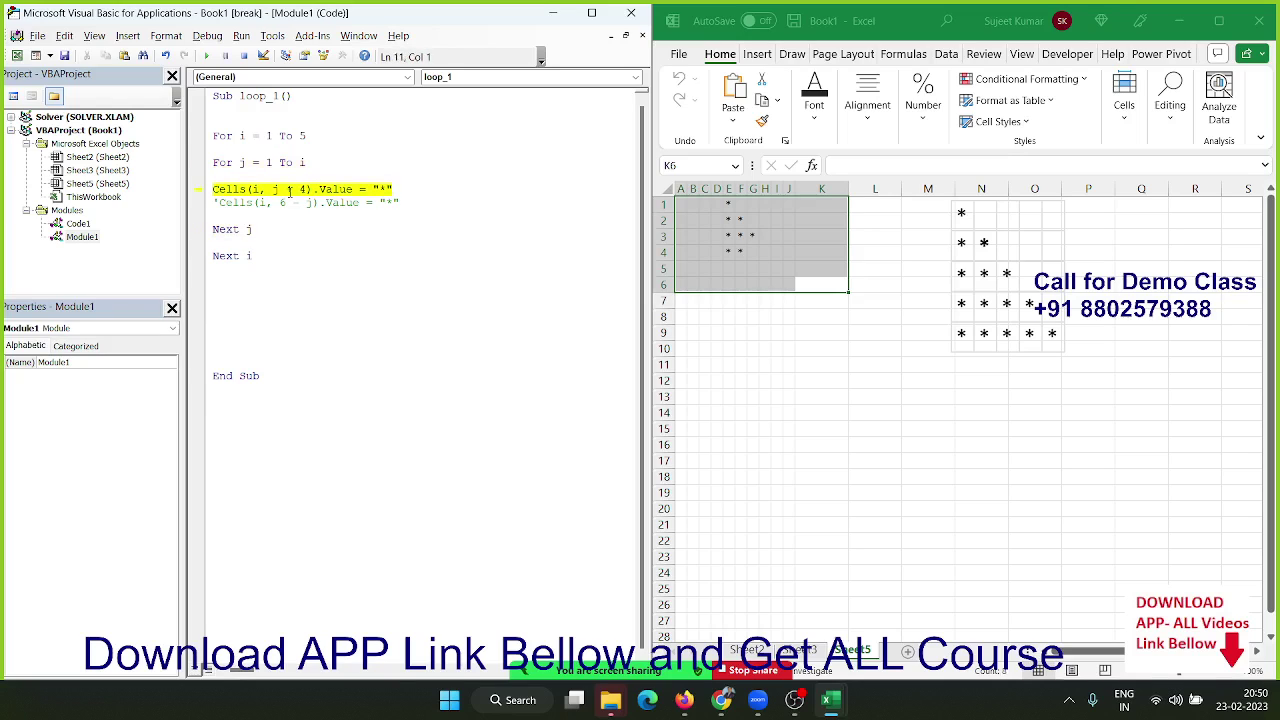
pyautogui.press('F8')
pyautogui.press('F8')
pyautogui.press('F8')
pyautogui.press('F8')
pyautogui.press('F8')
pyautogui.press('F8')
pyautogui.press('F8')
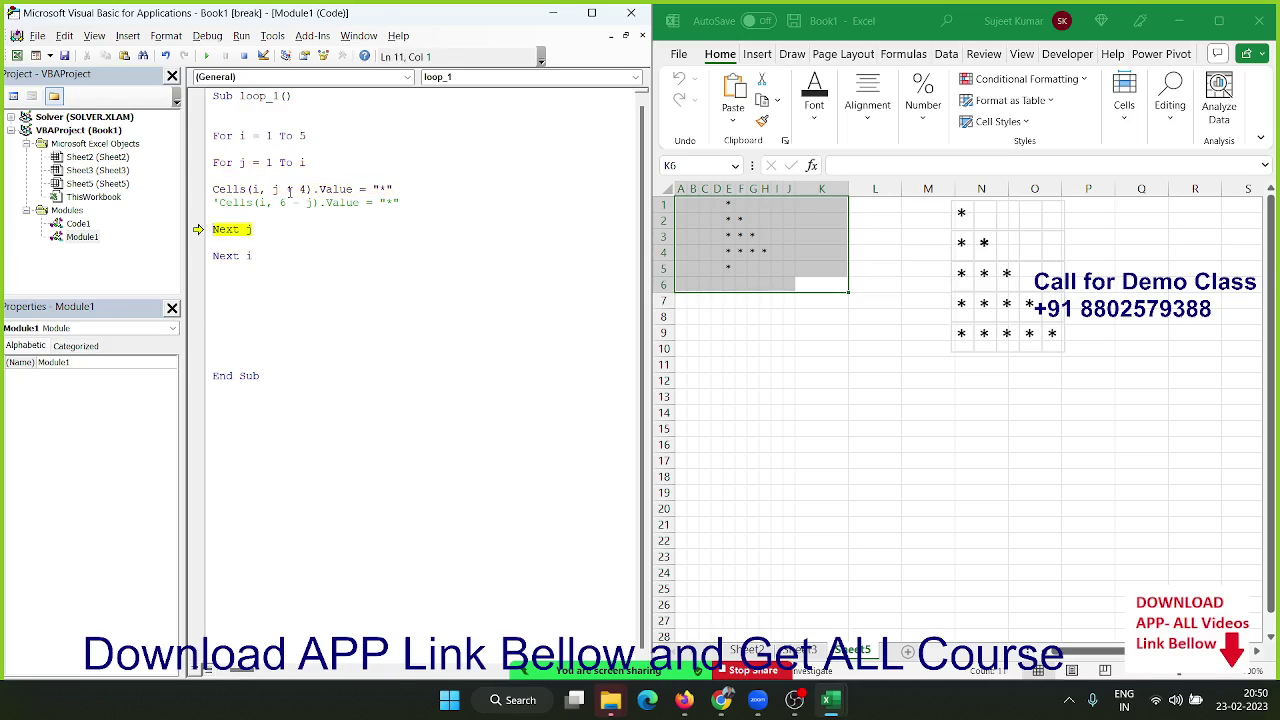
pyautogui.press('F8')
pyautogui.press('F8')
pyautogui.press('F8')
pyautogui.press('F8')
pyautogui.press('F8')
pyautogui.press('F8')
pyautogui.press('F8')
pyautogui.press('F8')
pyautogui.press('F8')
pyautogui.press('F8')
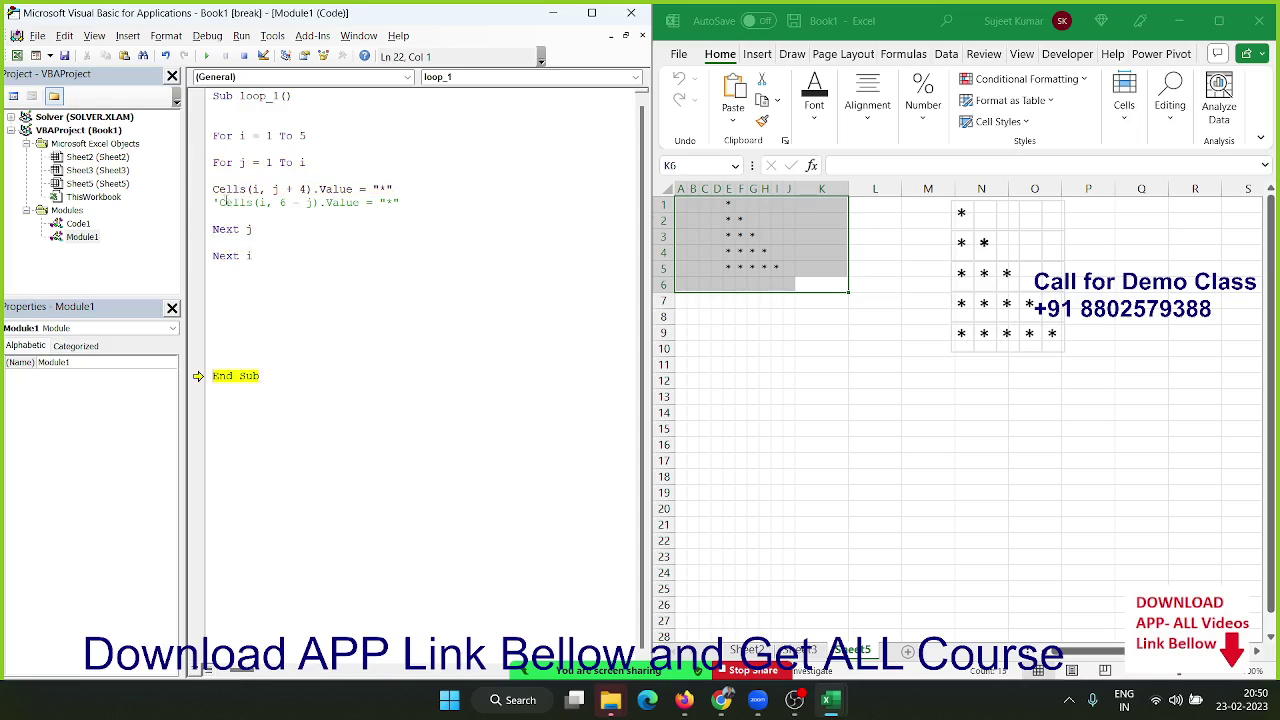
pyautogui.click(221, 202)
# Uncomment Cells(i, 6 - j) and continue the macro to draw the full centred pyramid
pyautogui.press('BackSpace')
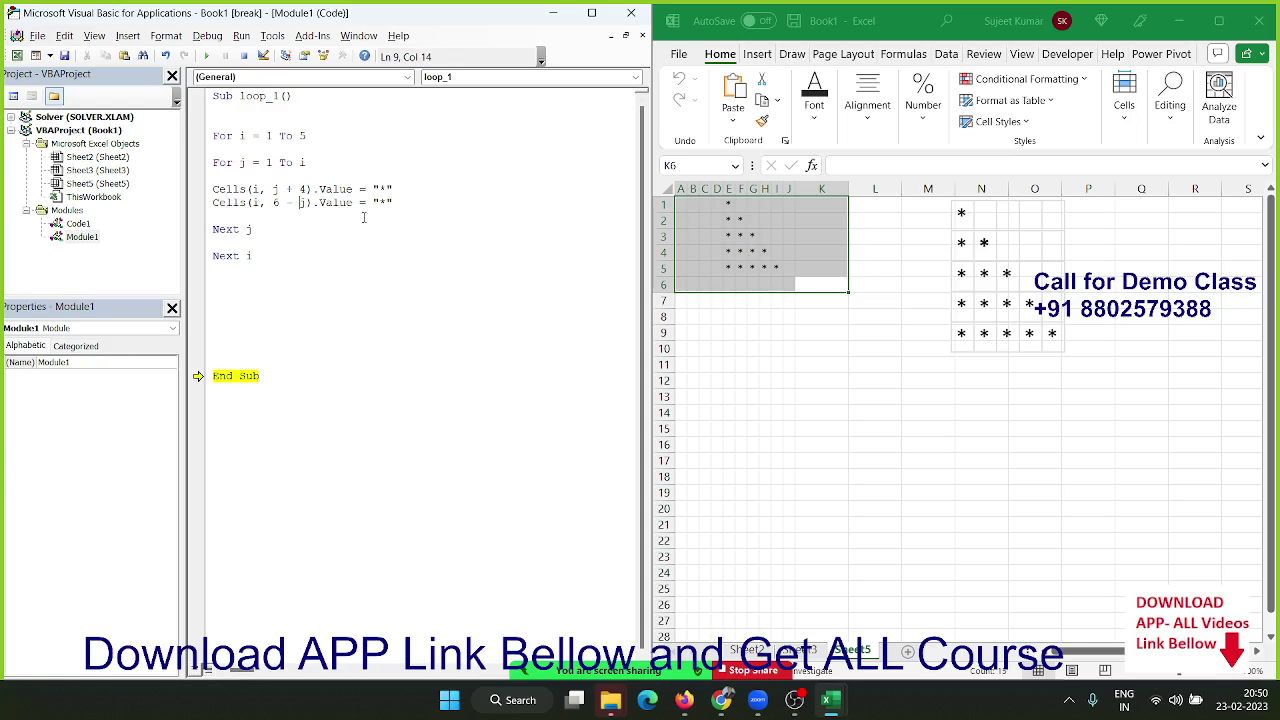
pyautogui.moveTo(731, 205); pyautogui.dragTo(802, 267)
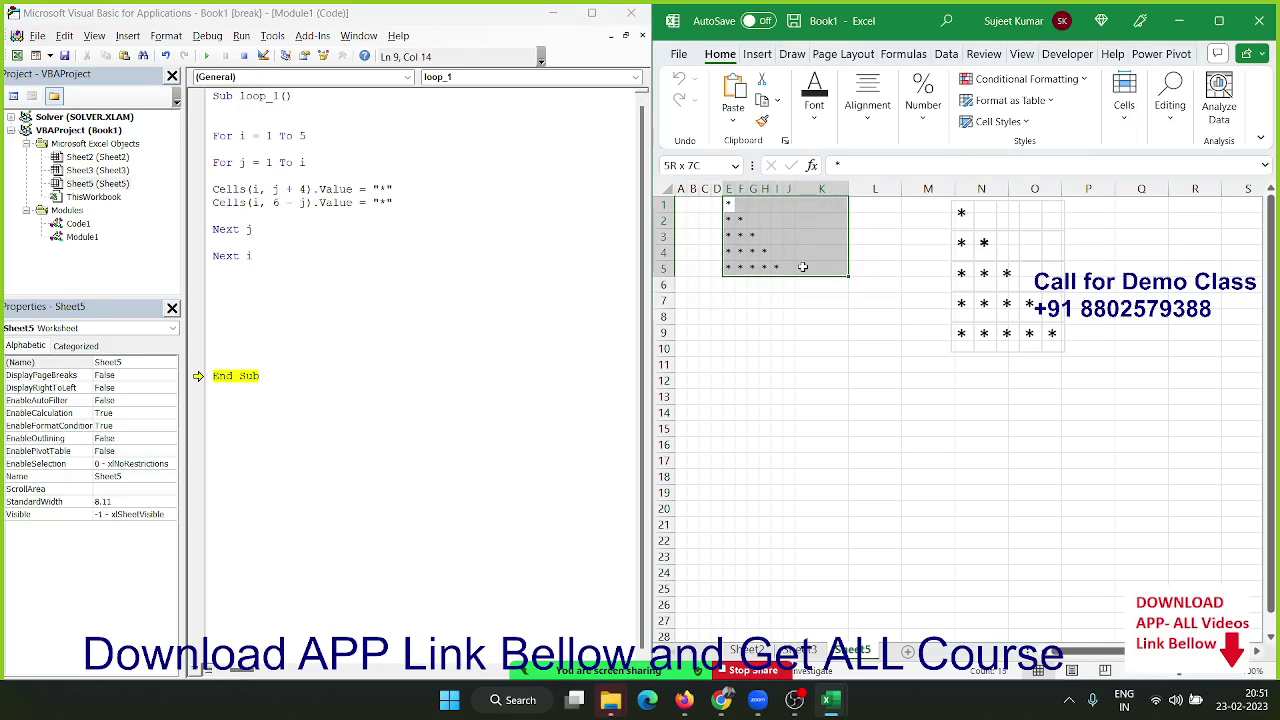
pyautogui.moveTo(729, 205); pyautogui.dragTo(663, 272)
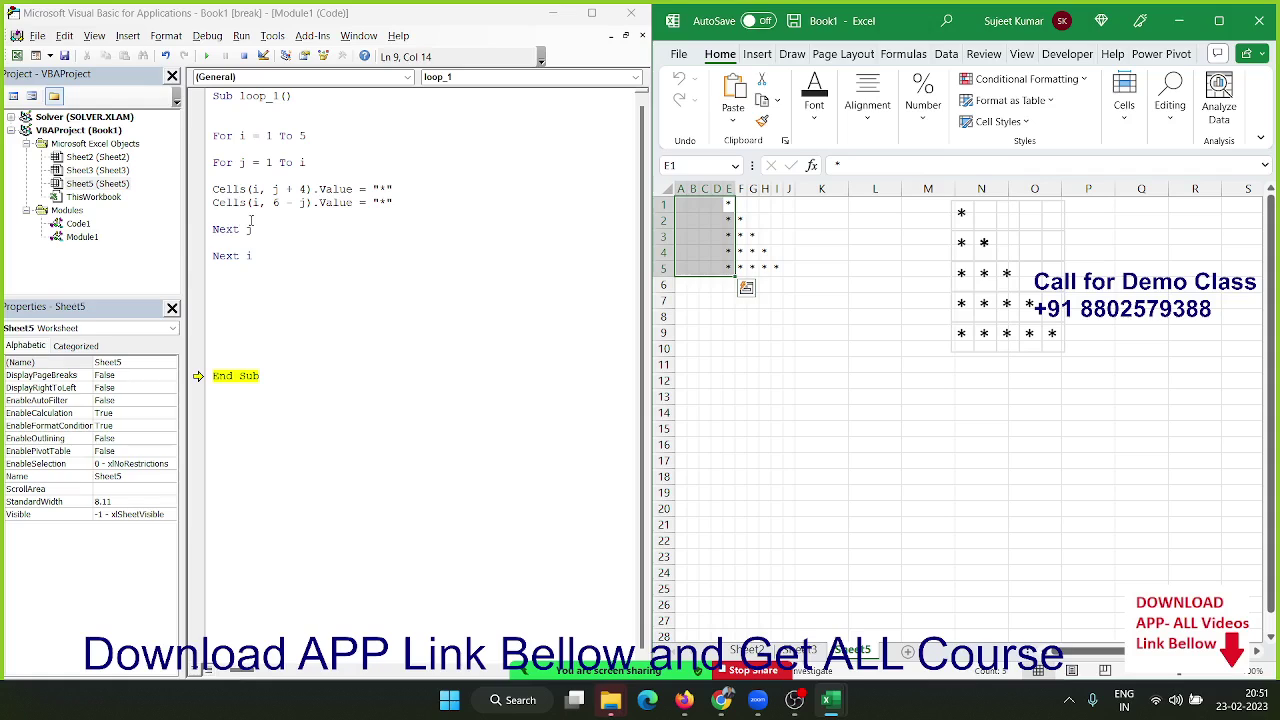
pyautogui.click(252, 213)
pyautogui.click(207, 57)
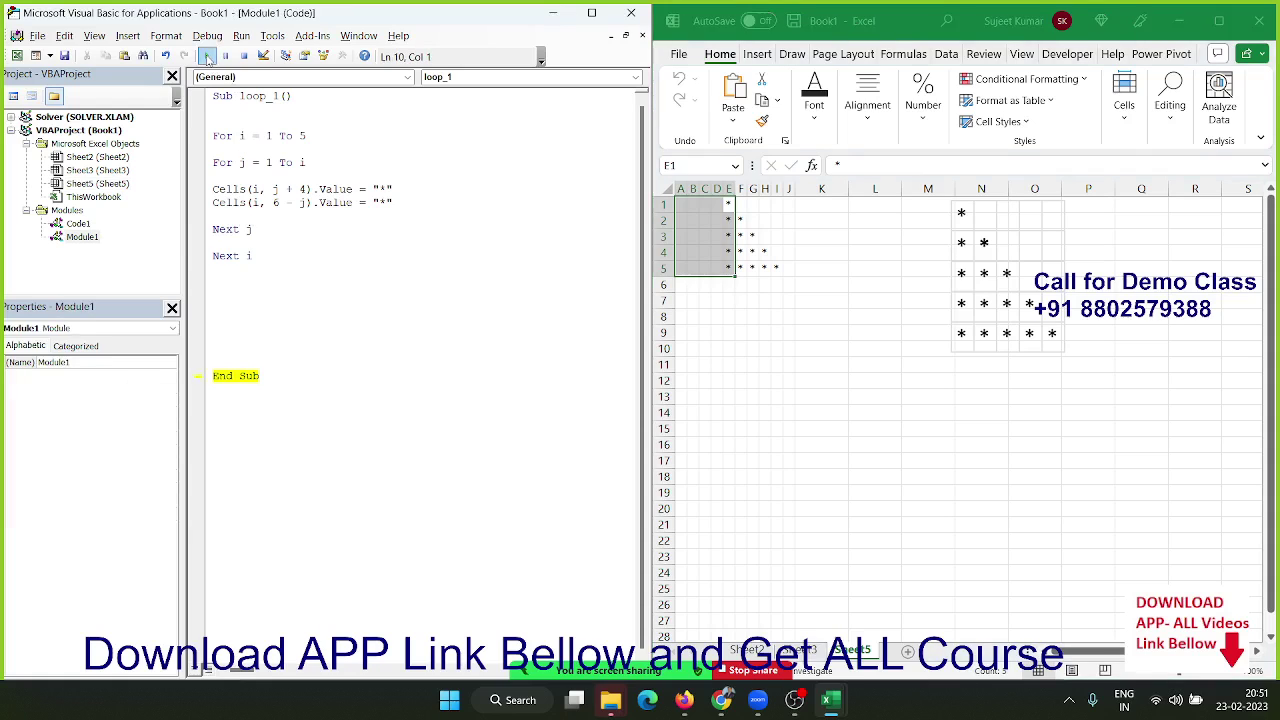
pyautogui.click(840, 380)
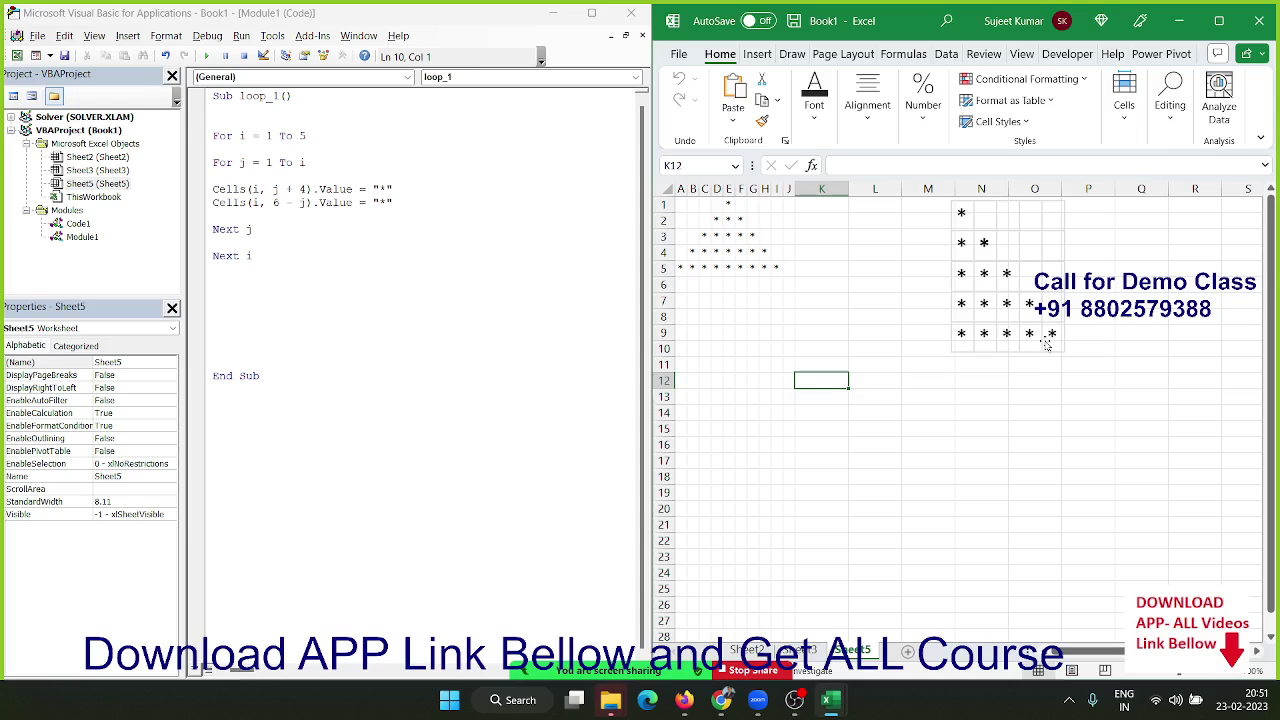
pyautogui.moveTo(1035, 326); pyautogui.dragTo(1043, 330)
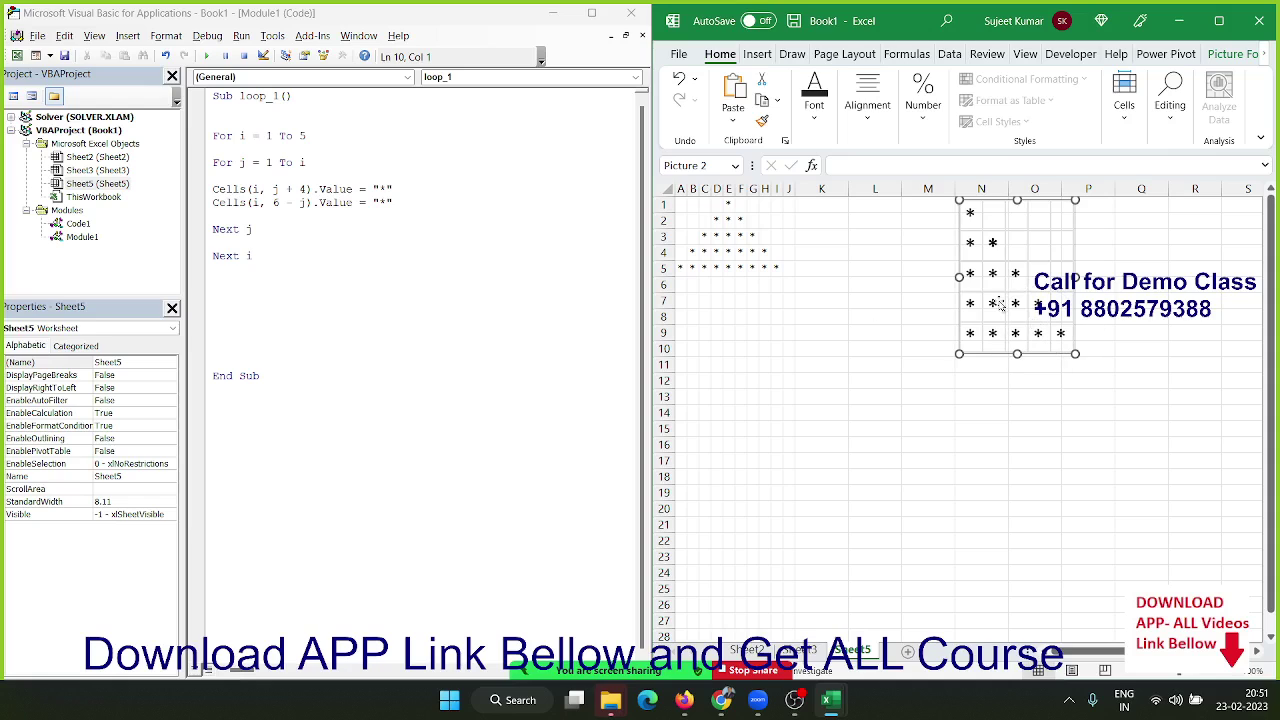
# Copy the star-triangle picture to the left and flip the copy upside down
pyautogui.moveTo(996, 311); pyautogui.dragTo(843, 371)
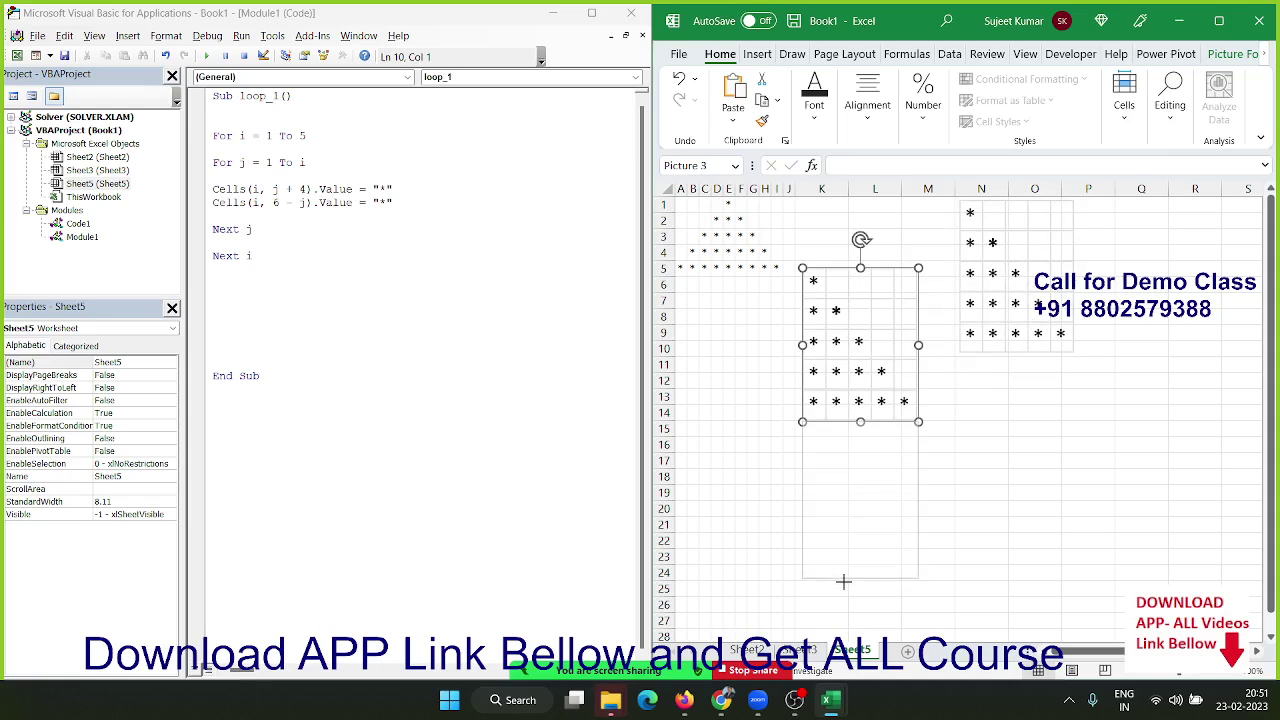
pyautogui.moveTo(860, 268)
pyautogui.mouseDown()
pyautogui.moveTo(857, 600)
pyautogui.moveTo(842, 510)
pyautogui.moveTo(1057, 510)
pyautogui.moveTo(752, 474)
pyautogui.moveTo(922, 500)
pyautogui.mouseUp()
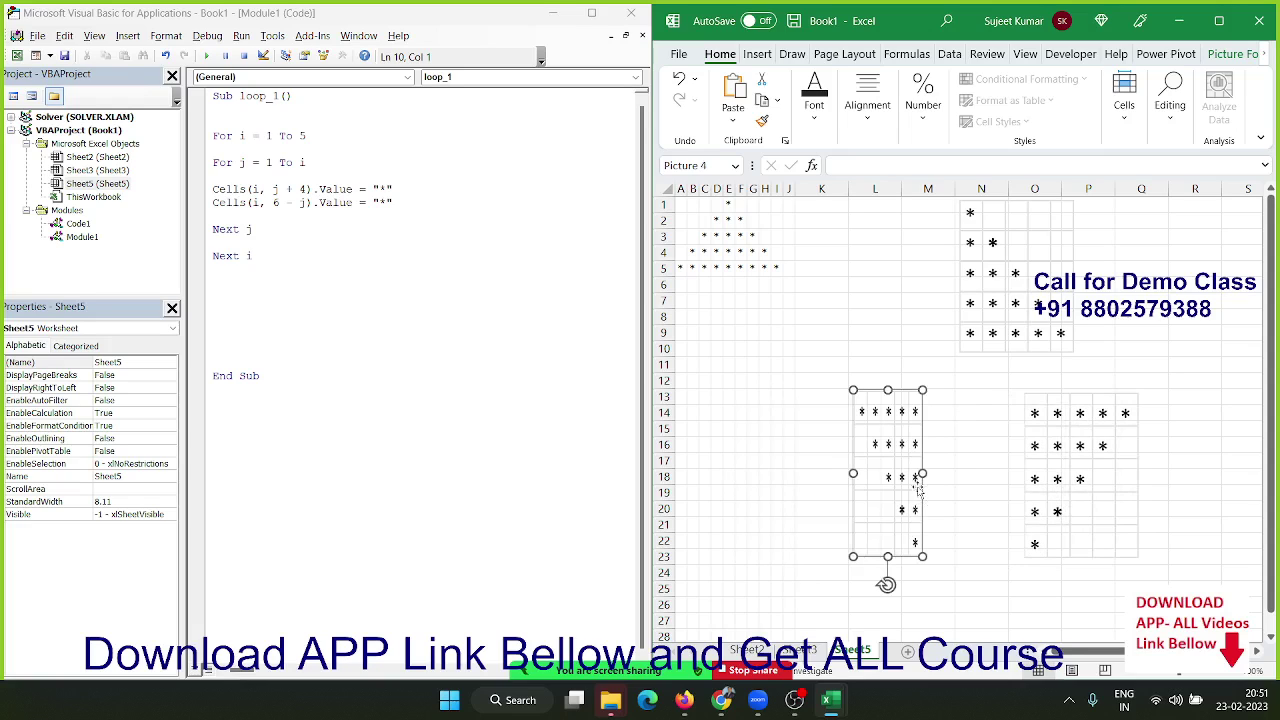
pyautogui.moveTo(848, 472); pyautogui.dragTo(818, 474)
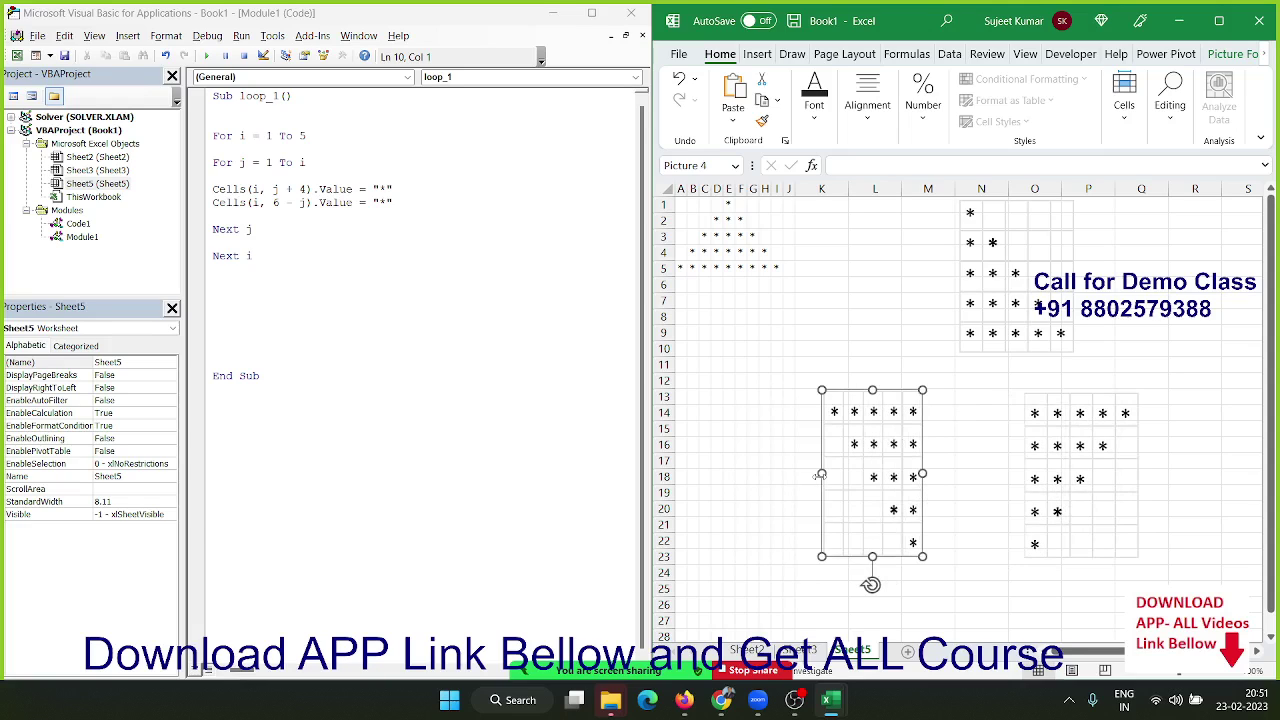
pyautogui.scroll(-2, 943, 472)
pyautogui.click(1020, 482)
# Move both triangle pictures down to rows 25–34 and slide the right one over the left
pyautogui.click(1048, 416)
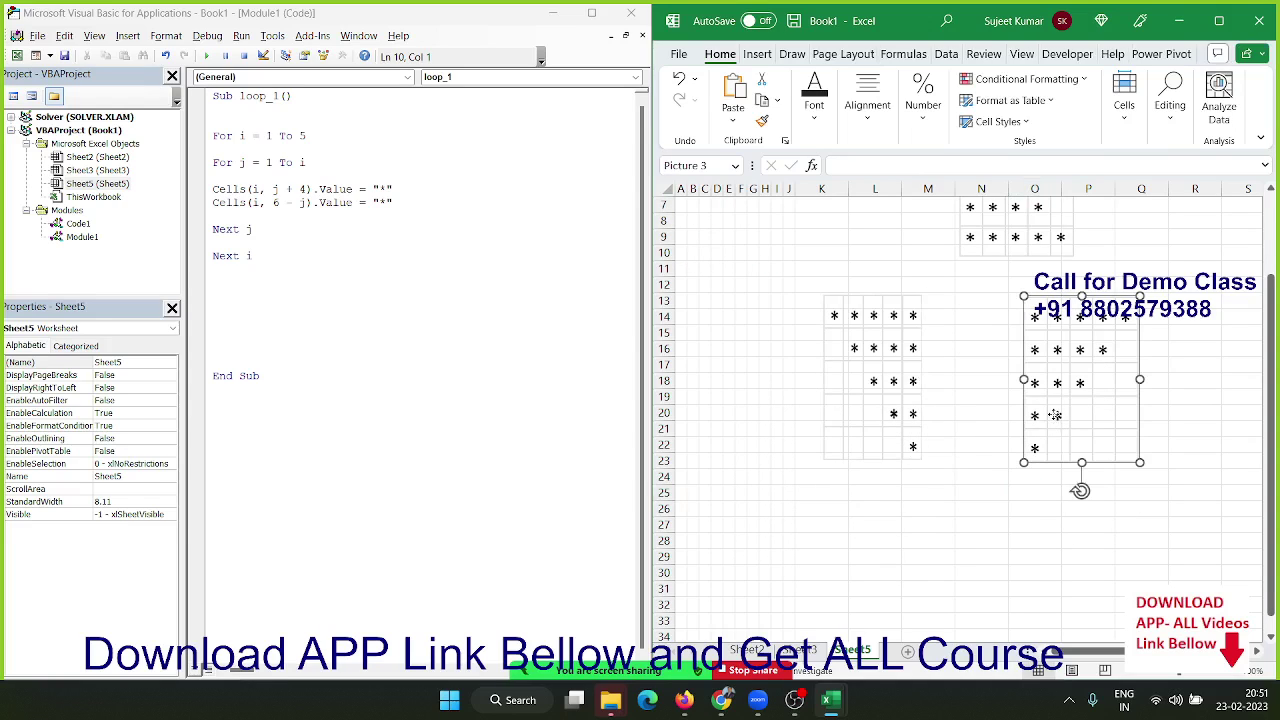
pyautogui.keyDown('ctrl'); pyautogui.click(913, 417); pyautogui.keyUp('ctrl')
pyautogui.click(982, 471)
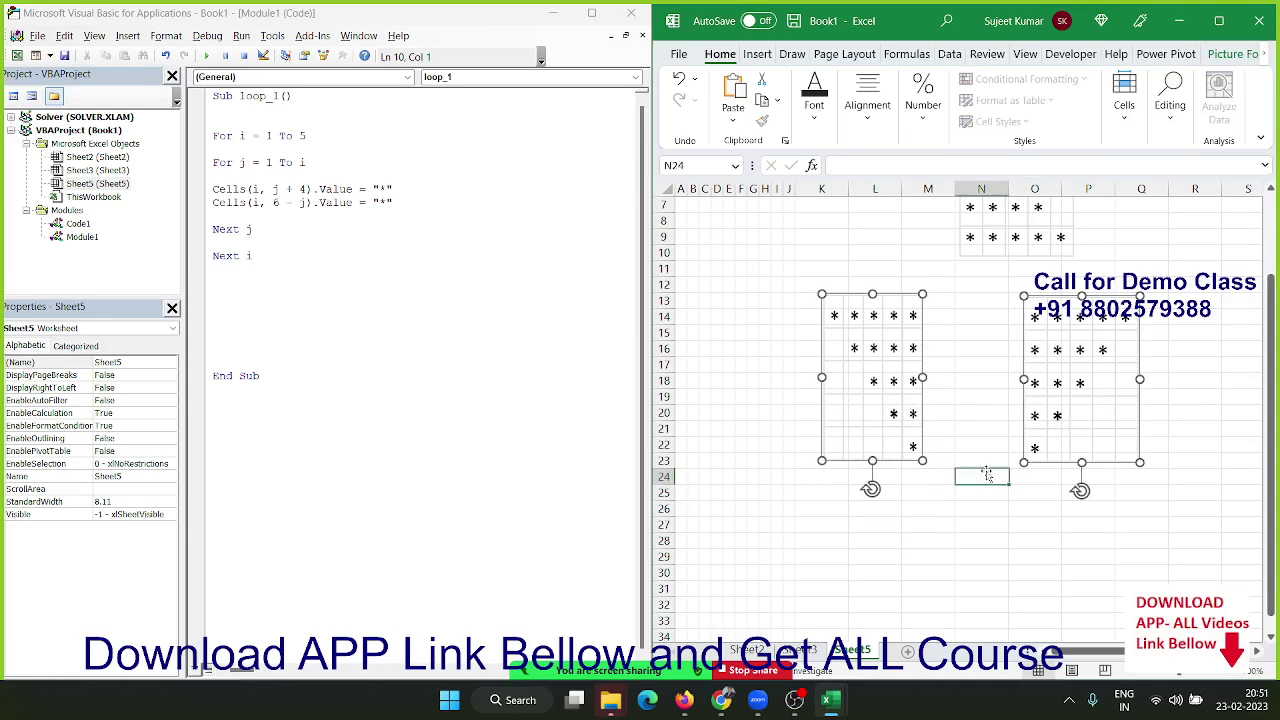
pyautogui.click(908, 418)
pyautogui.keyDown('ctrl'); pyautogui.click(1045, 424); pyautogui.keyUp('ctrl')
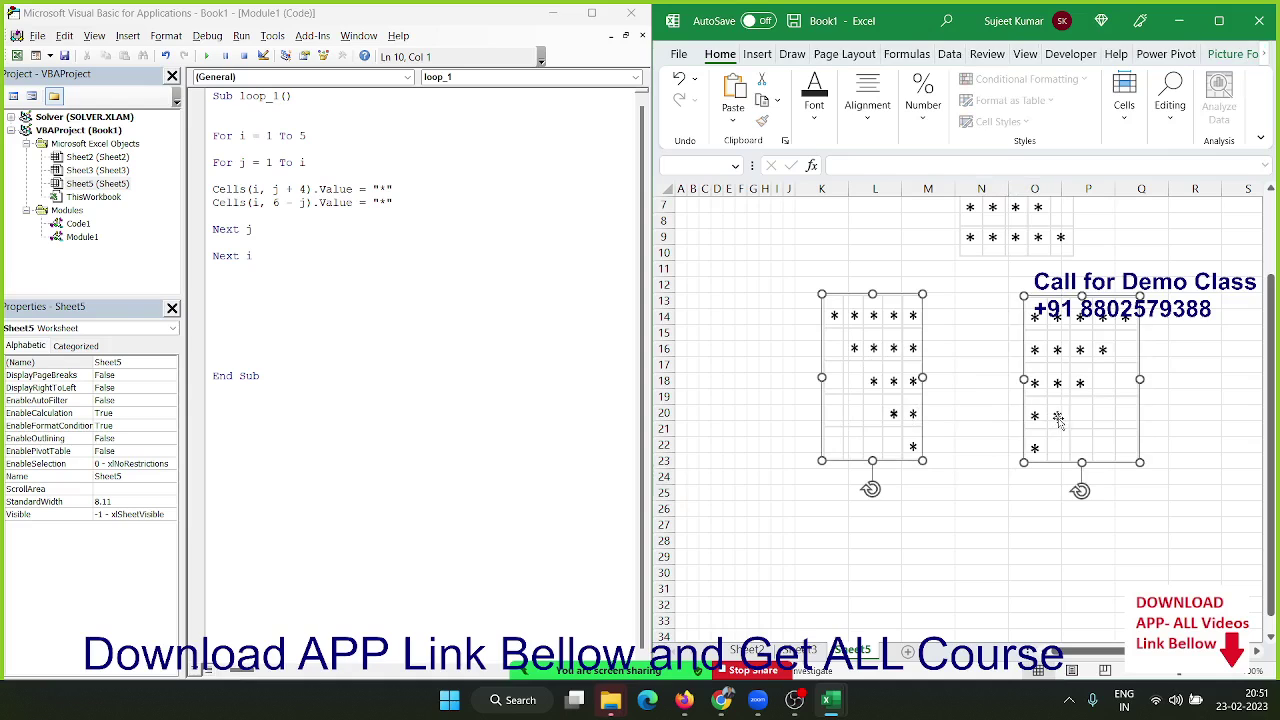
pyautogui.moveTo(1045, 424); pyautogui.dragTo(1028, 603)
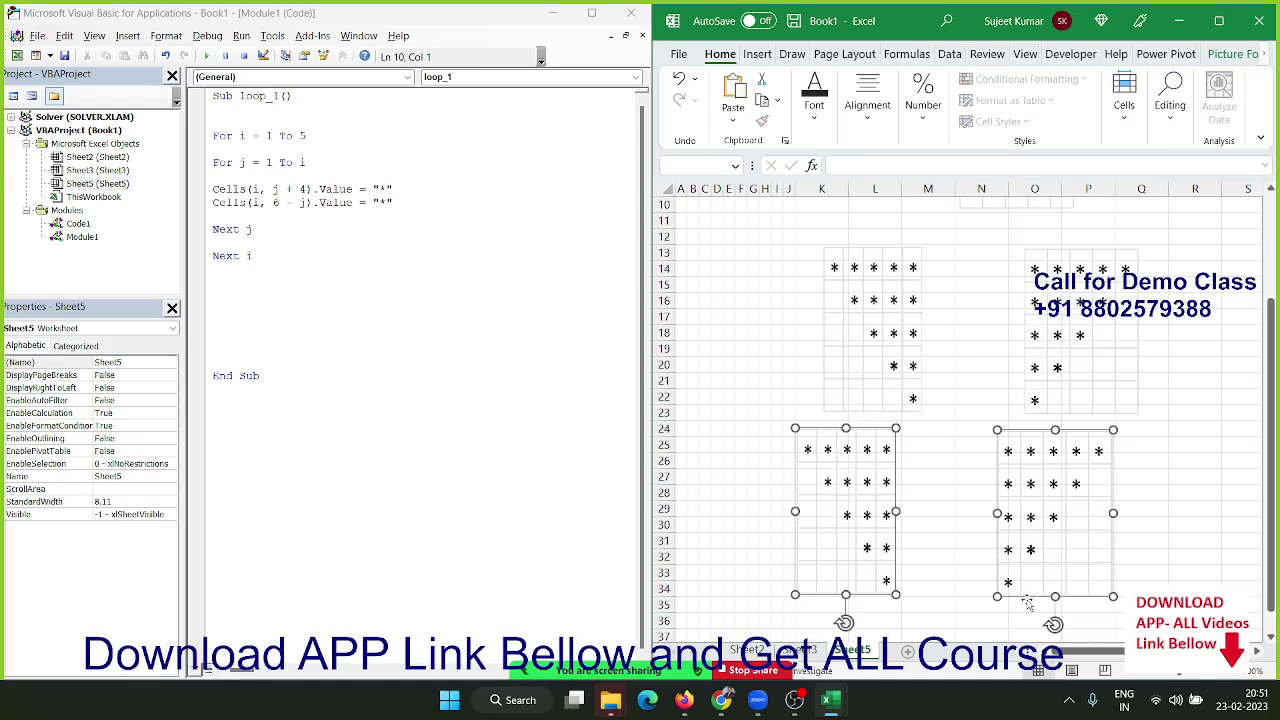
pyautogui.click(978, 512)
pyautogui.moveTo(1079, 509); pyautogui.dragTo(952, 508)
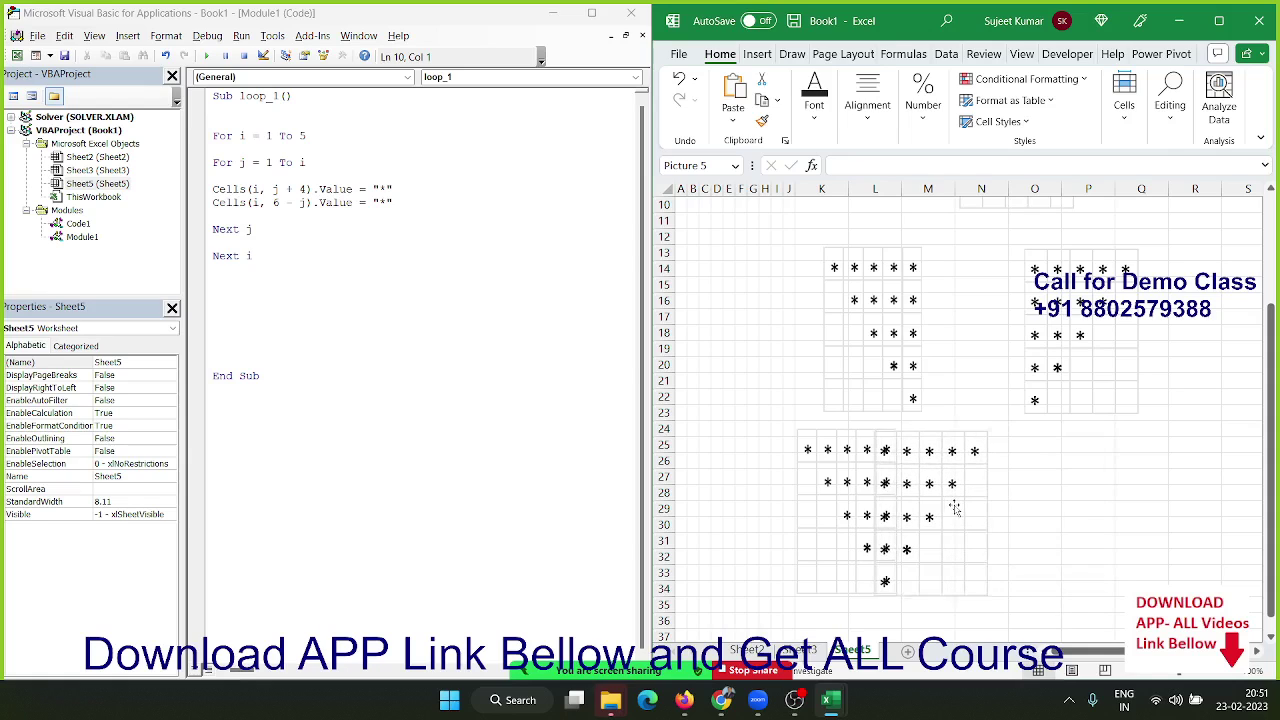
pyautogui.click(1075, 510)
# Nudge the star picture, reselect both pictures, and drag them up toward the pyramid
pyautogui.moveTo(875, 505); pyautogui.dragTo(900, 497)
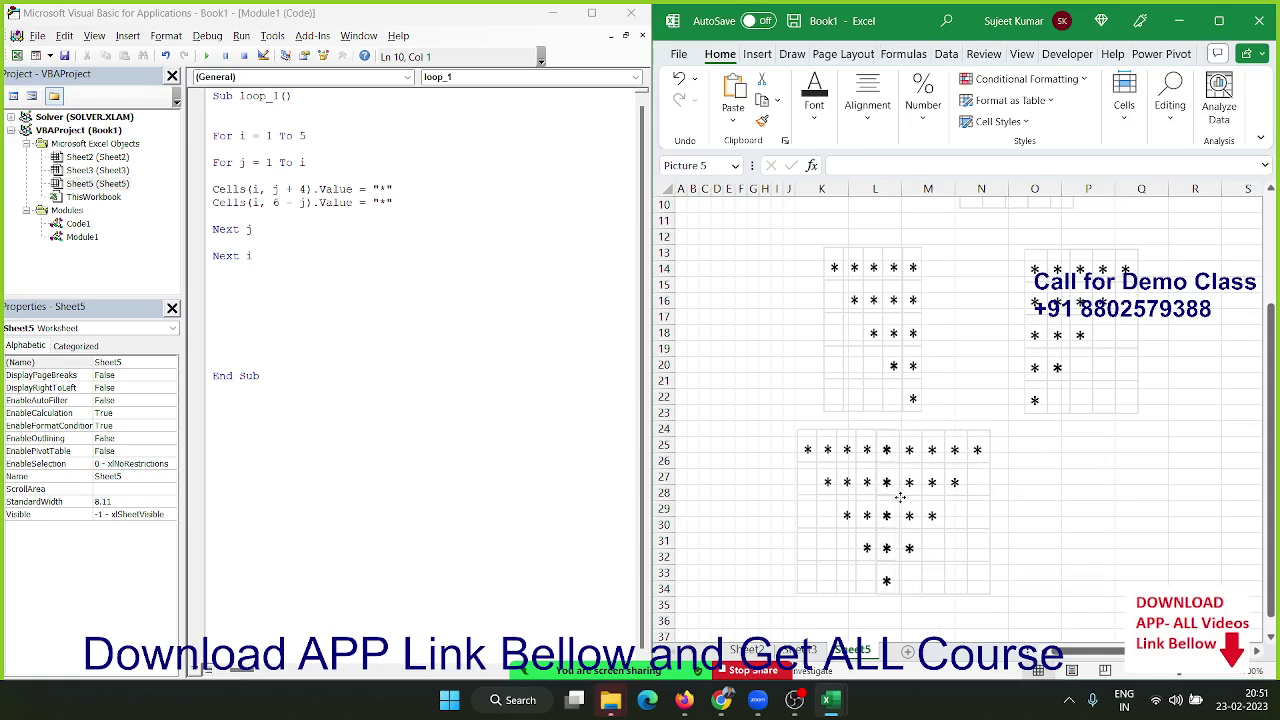
pyautogui.click(1074, 500)
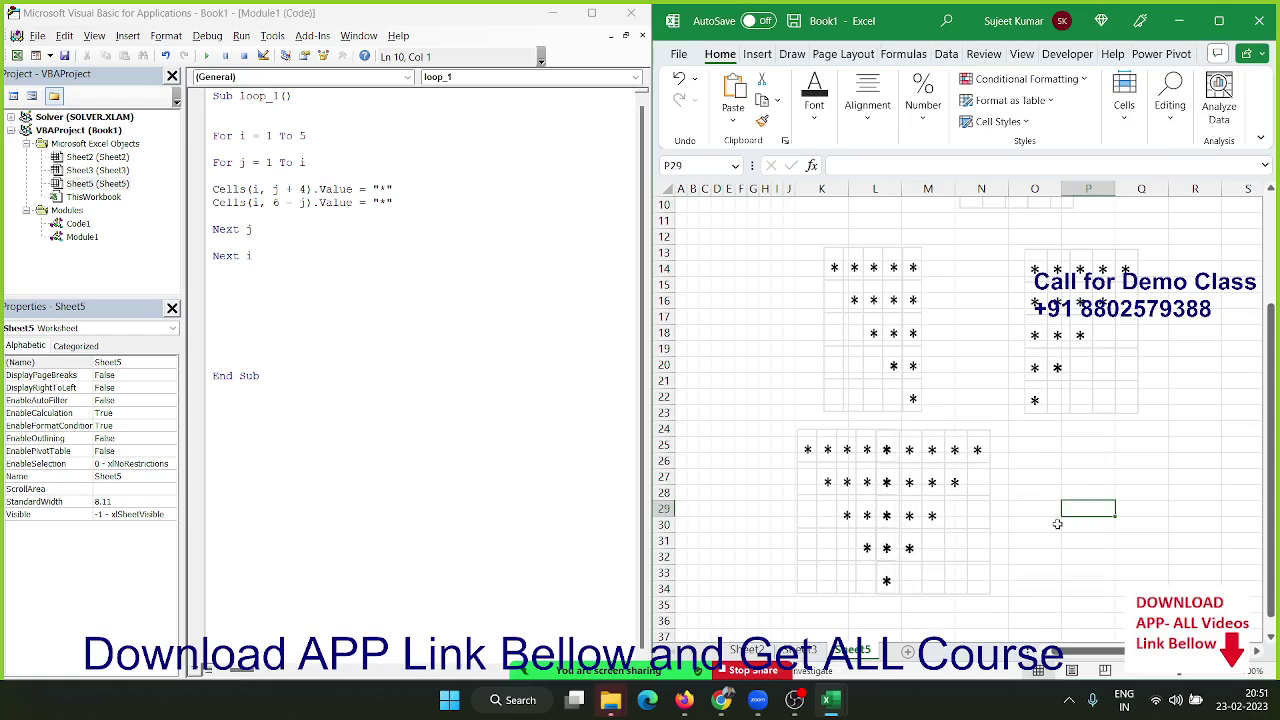
pyautogui.click(952, 482)
pyautogui.keyDown('ctrl'); pyautogui.click(868, 485); pyautogui.keyUp('ctrl')
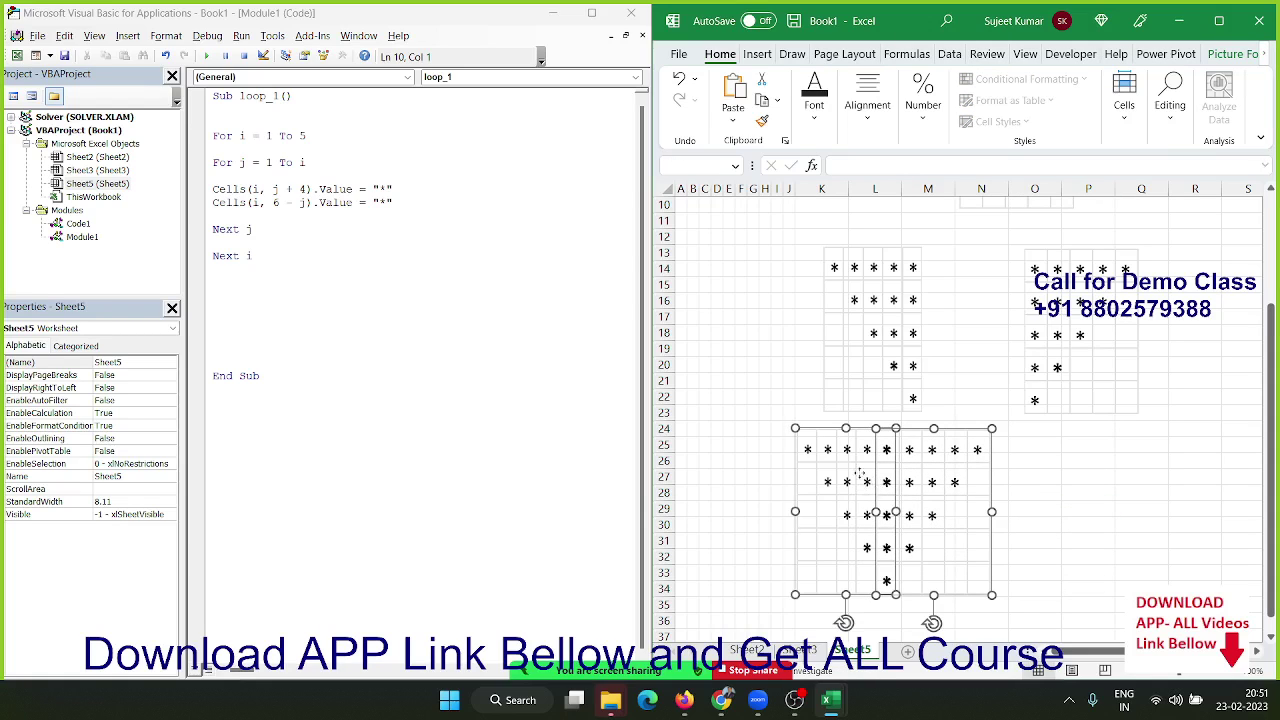
pyautogui.scroll(1, 890, 490)
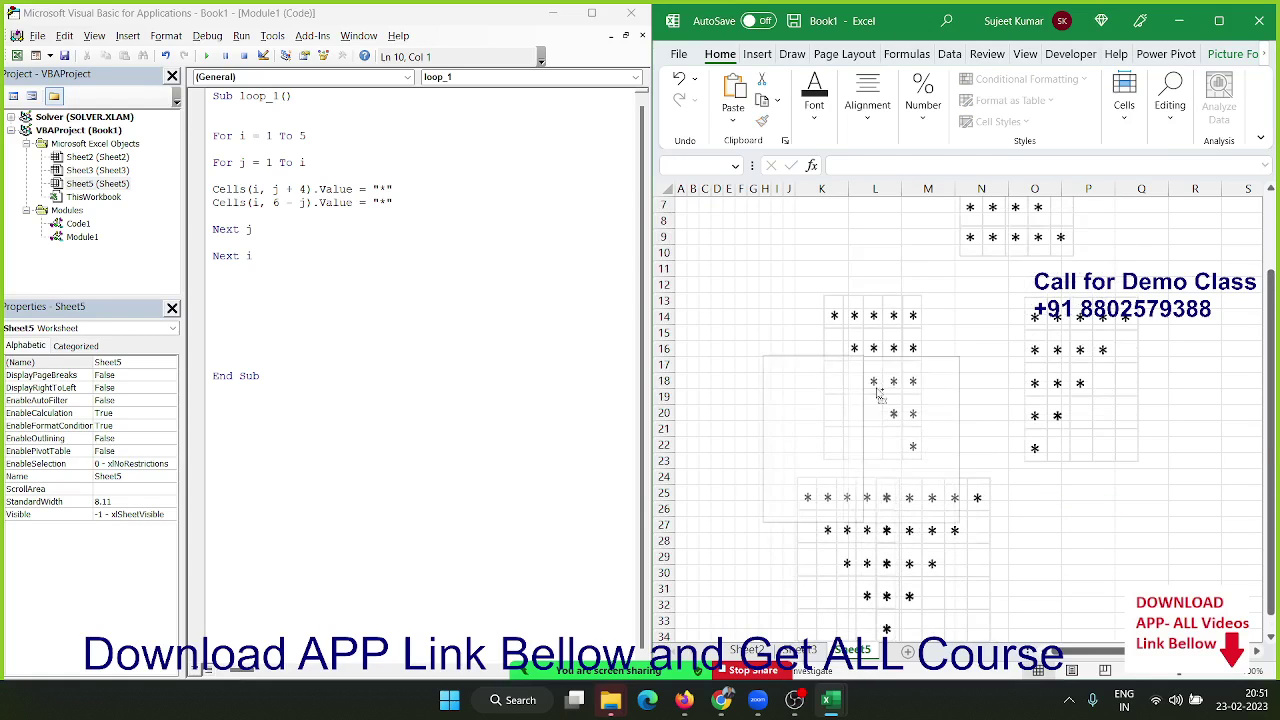
pyautogui.moveTo(918, 535); pyautogui.dragTo(842, 352)
pyautogui.scroll(2, 866, 390)
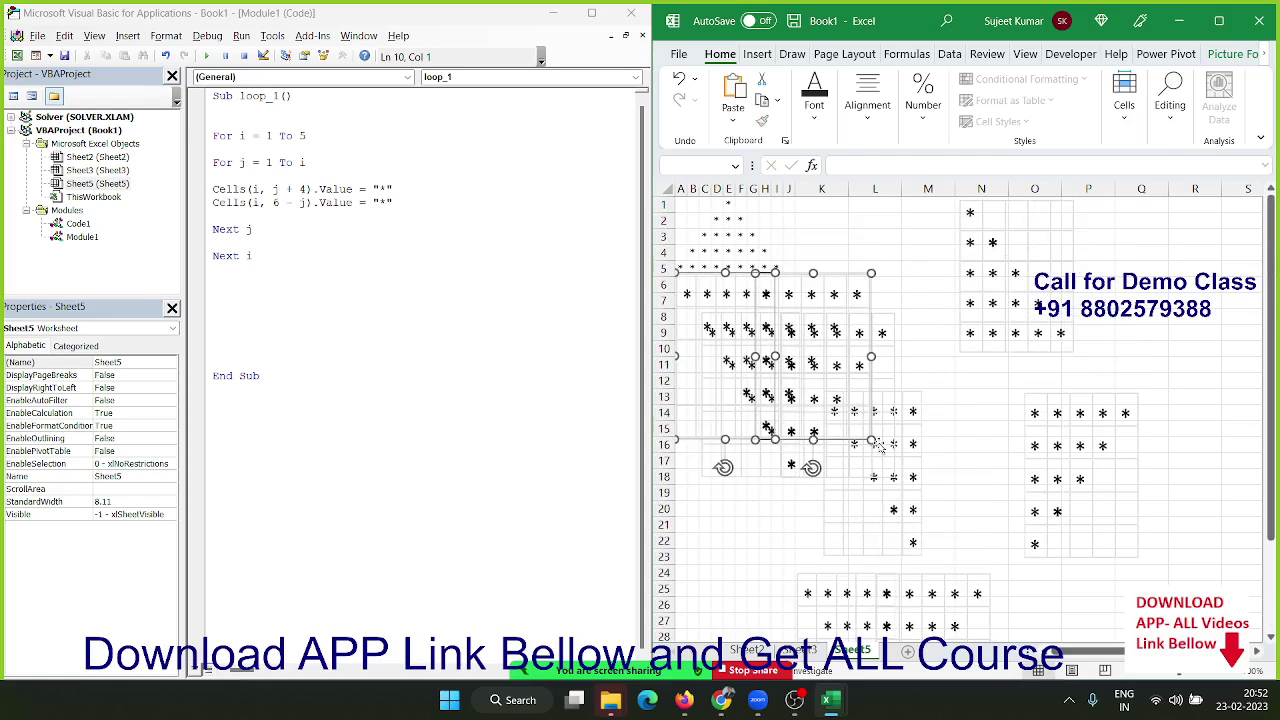
# Undo the move, shrink the inverted star picture, and fit it beneath the rows 1–5 pyramid
pyautogui.hotkey('ctrl', 'z')
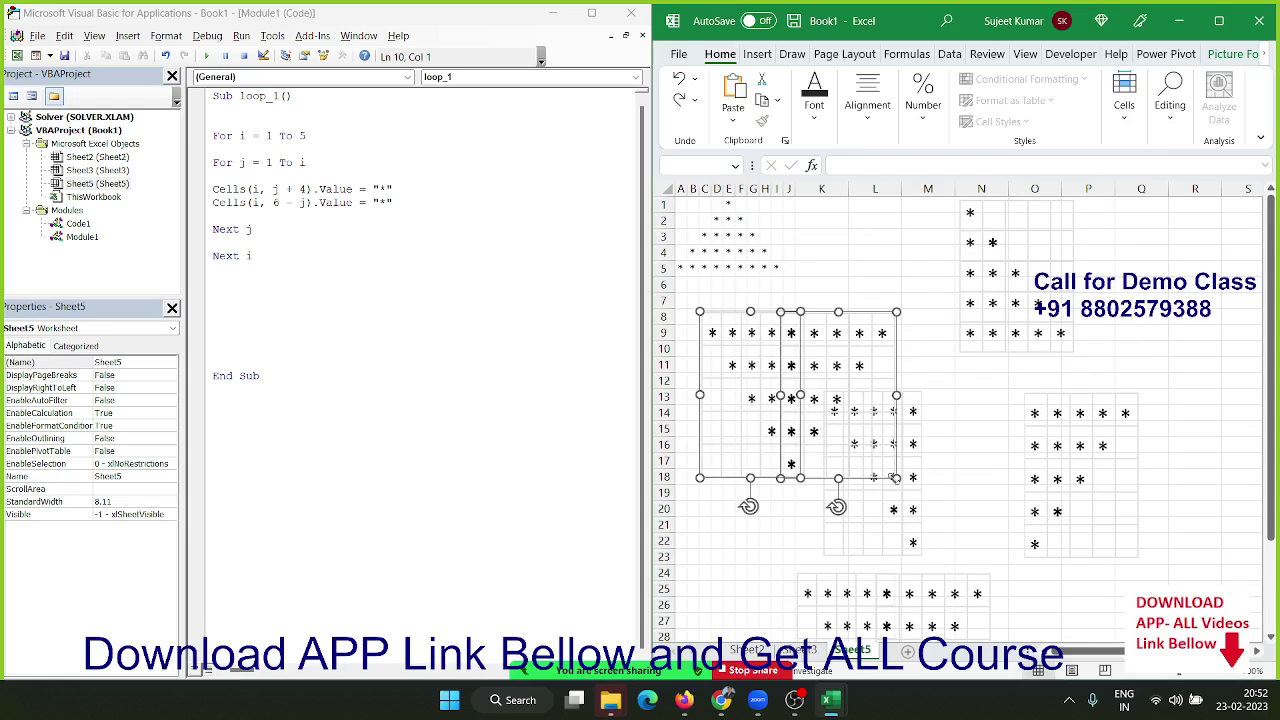
pyautogui.moveTo(895, 478)
pyautogui.mouseDown()
pyautogui.moveTo(776, 367)
pyautogui.moveTo(798, 327)
pyautogui.mouseUp()
pyautogui.press('Escape')
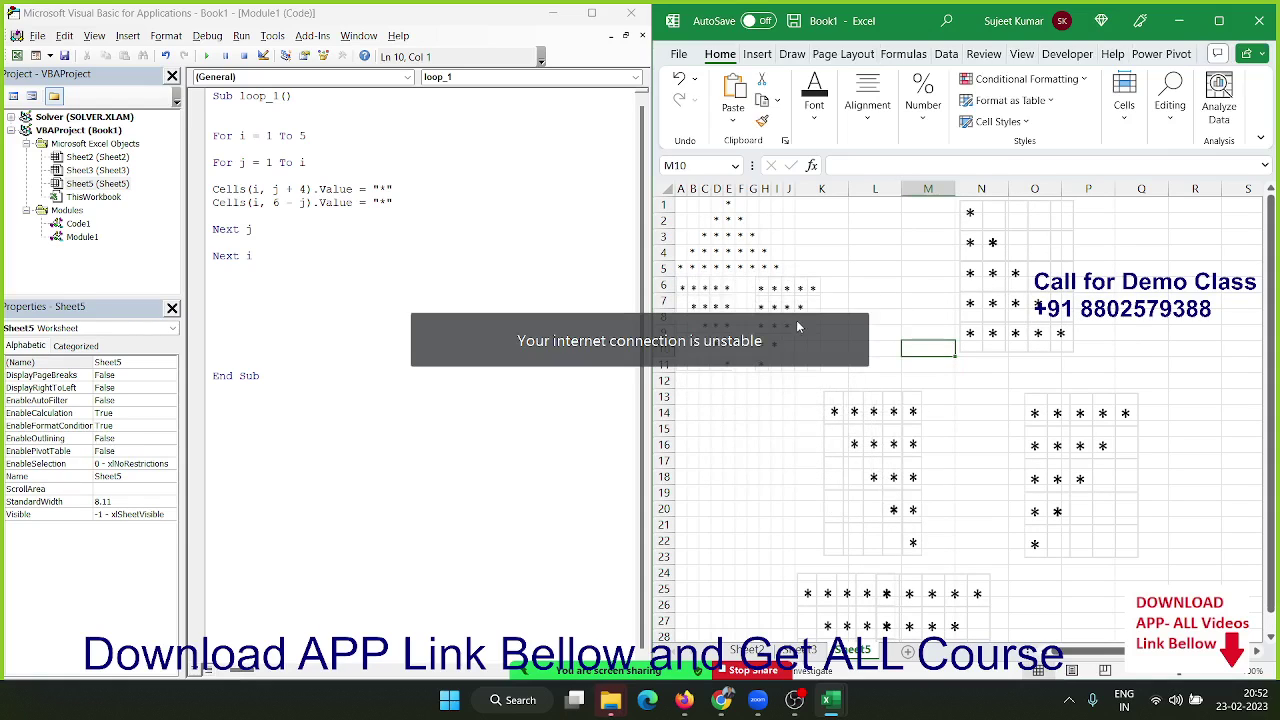
pyautogui.moveTo(802, 283); pyautogui.dragTo(764, 296)
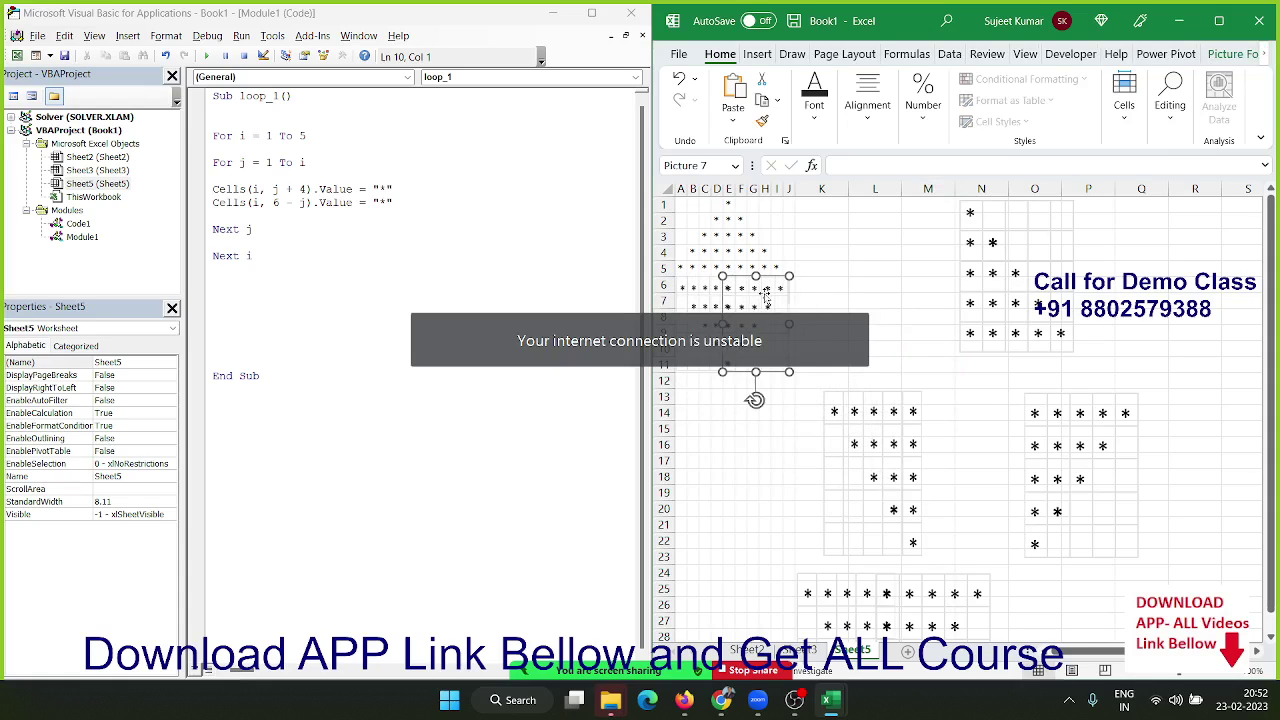
pyautogui.click(873, 269)
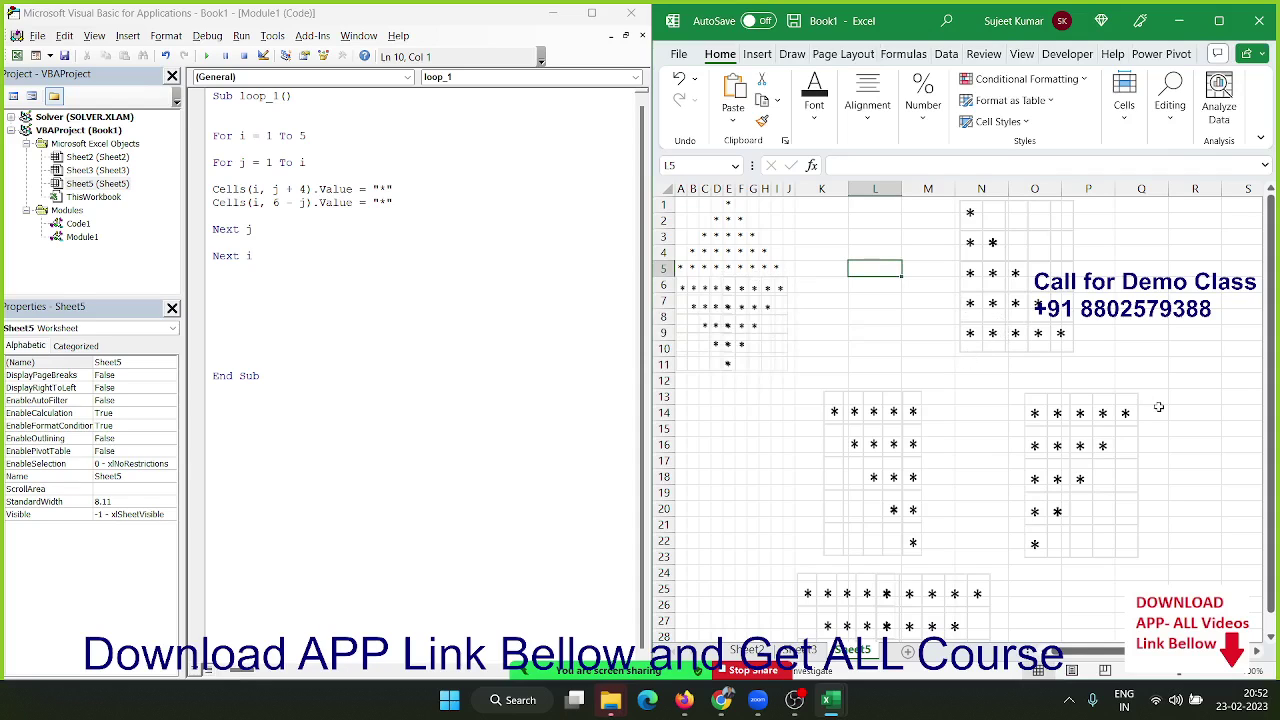
pyautogui.scroll(-1, 1158, 407)
pyautogui.scroll(1, 1158, 407)
pyautogui.scroll(-1, 1158, 407)
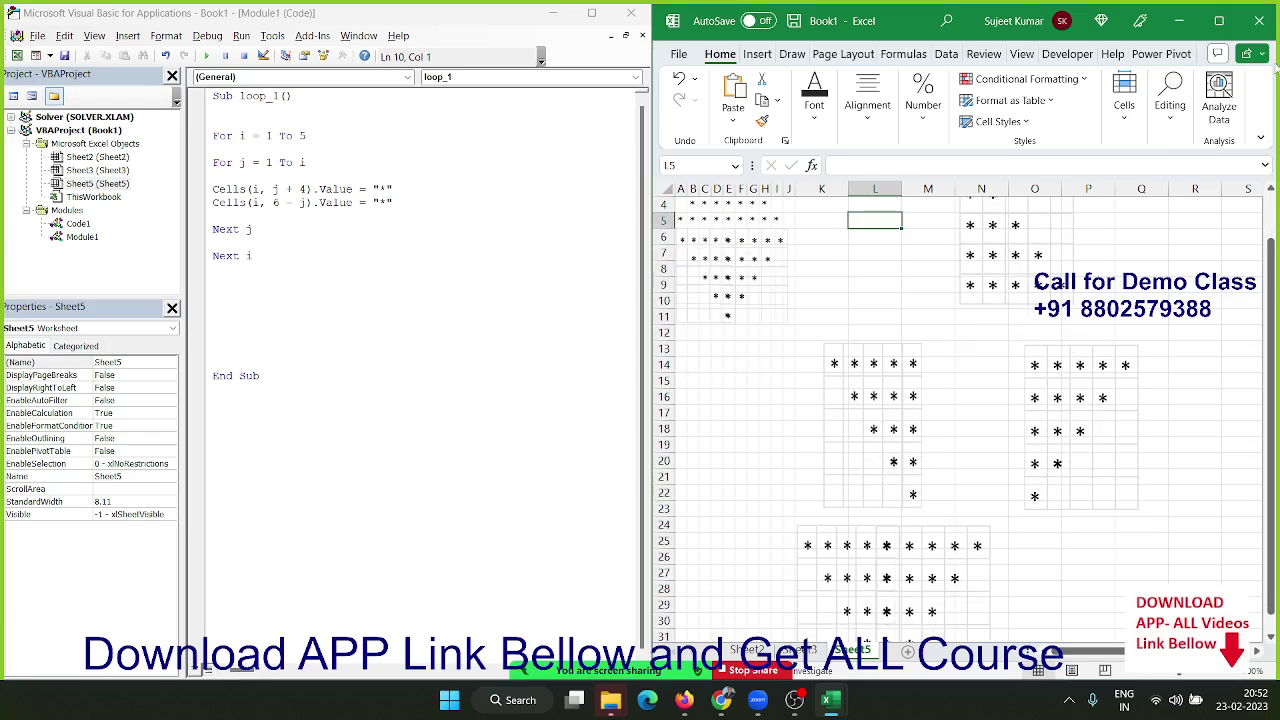
# Maximize the Excel window so the star diamond and all four other asterisk patterns show
pyautogui.click(1220, 22)
pyautogui.scroll(1, 545, 415)
pyautogui.scroll(-4, 542, 416)
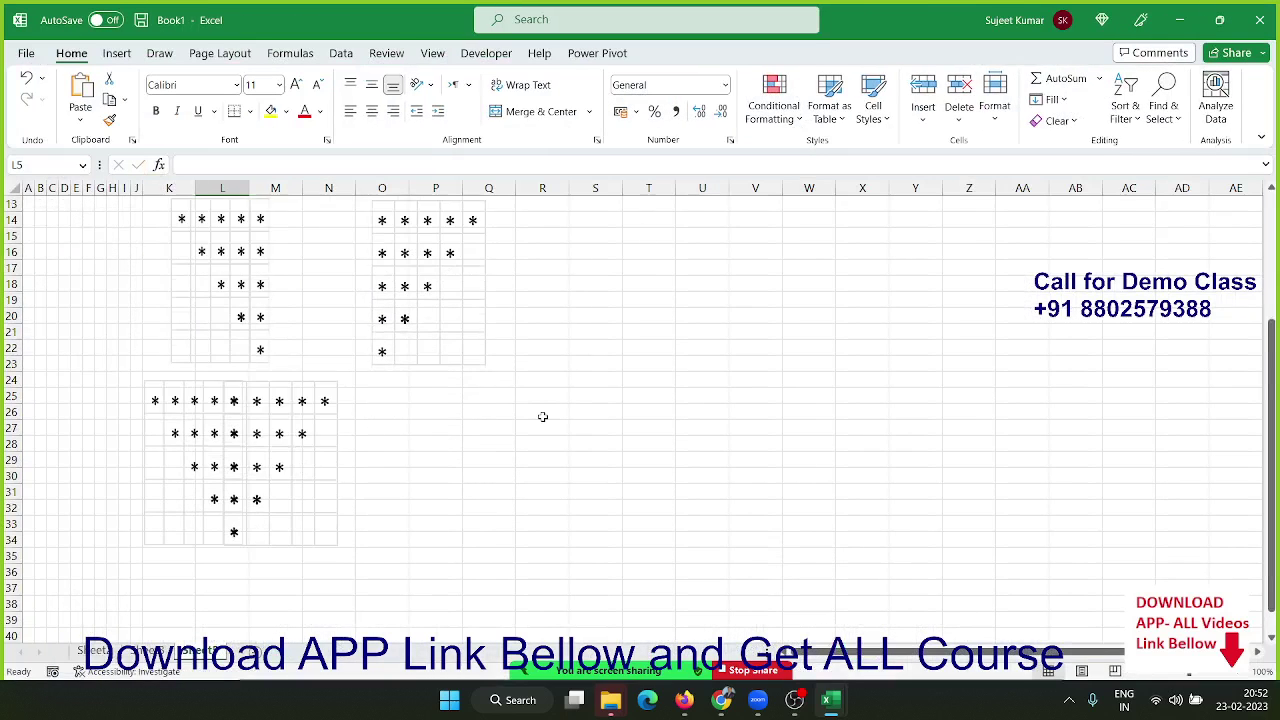
pyautogui.scroll(2, 542, 416)
pyautogui.scroll(2, 542, 416)
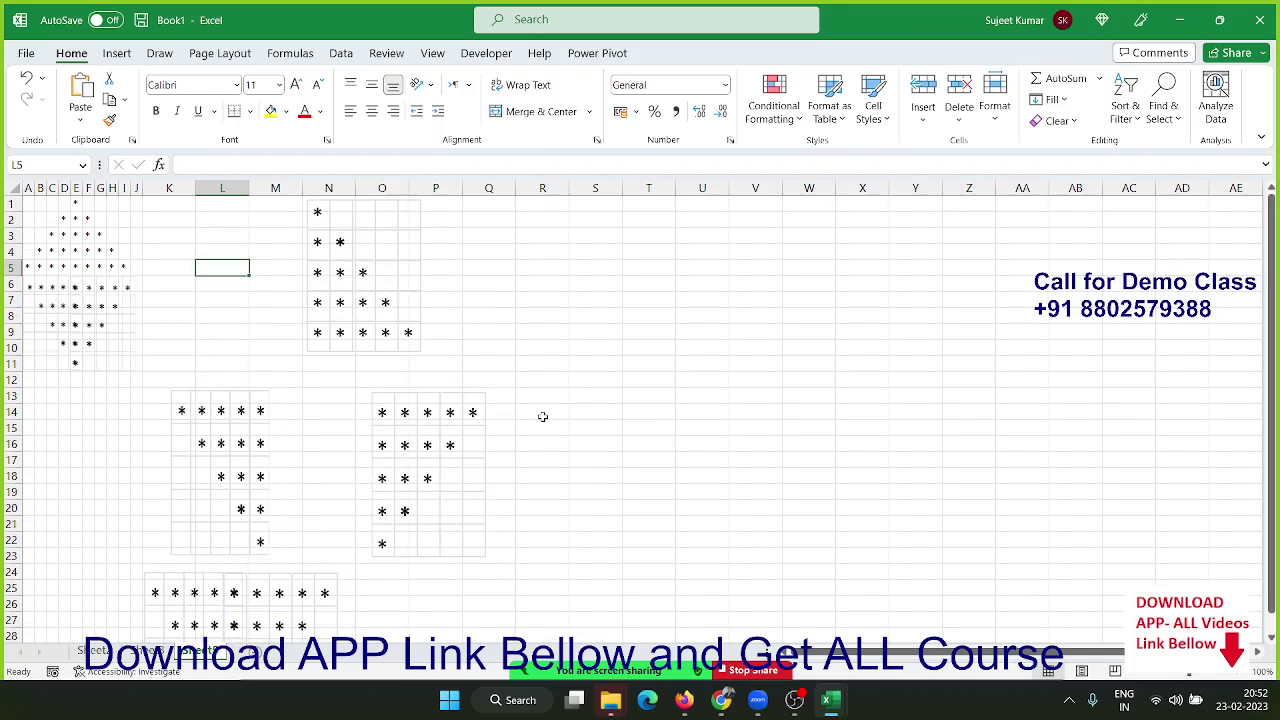
pyautogui.keyDown('ctrl'); pyautogui.scroll(-2, 542, 416); pyautogui.keyUp('ctrl')
pyautogui.keyDown('ctrl'); pyautogui.scroll(1, 542, 416); pyautogui.keyUp('ctrl')
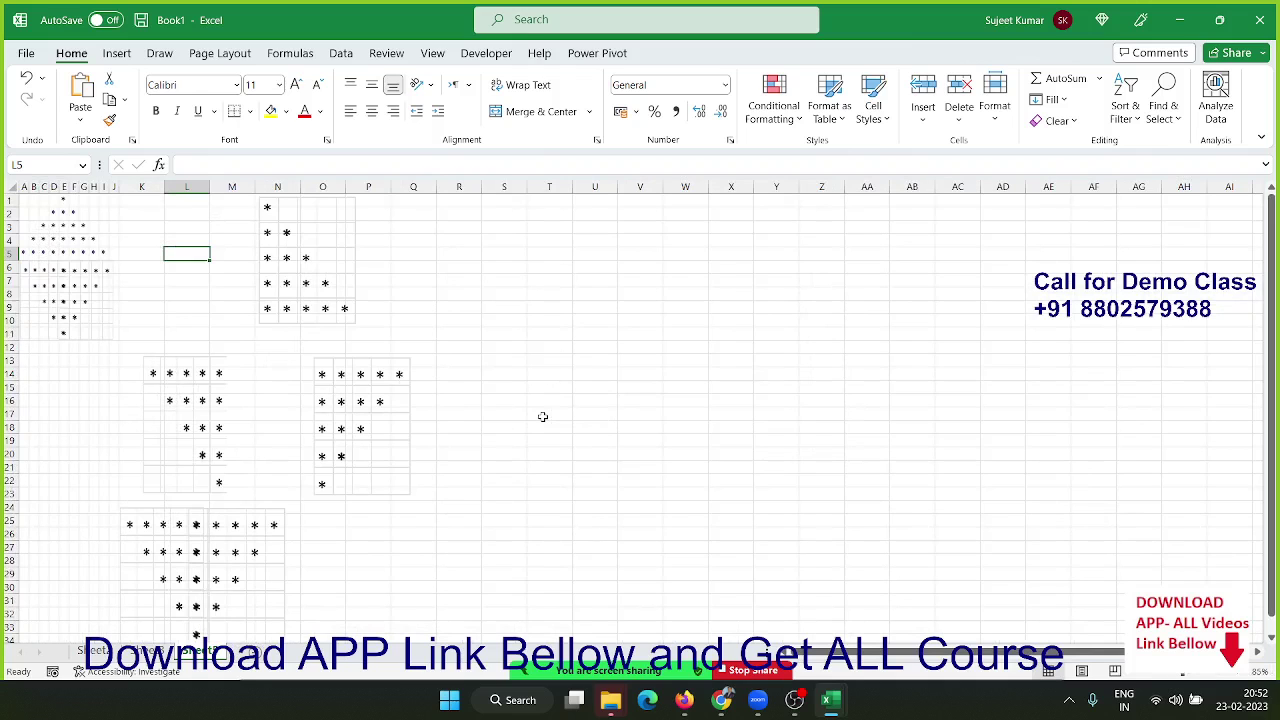
# In WhatsApp Web, reply 'anytime' to the contact's unread question
pyautogui.click(684, 700)
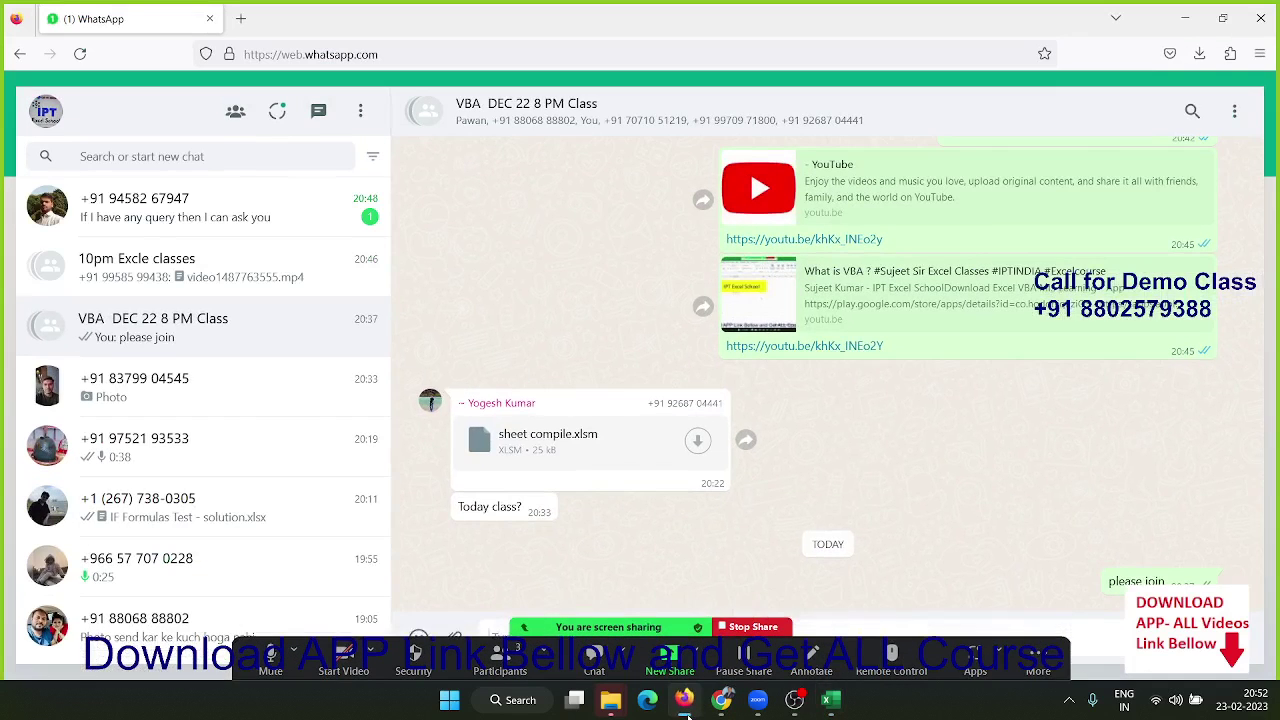
pyautogui.click(222, 285)
pyautogui.click(229, 225)
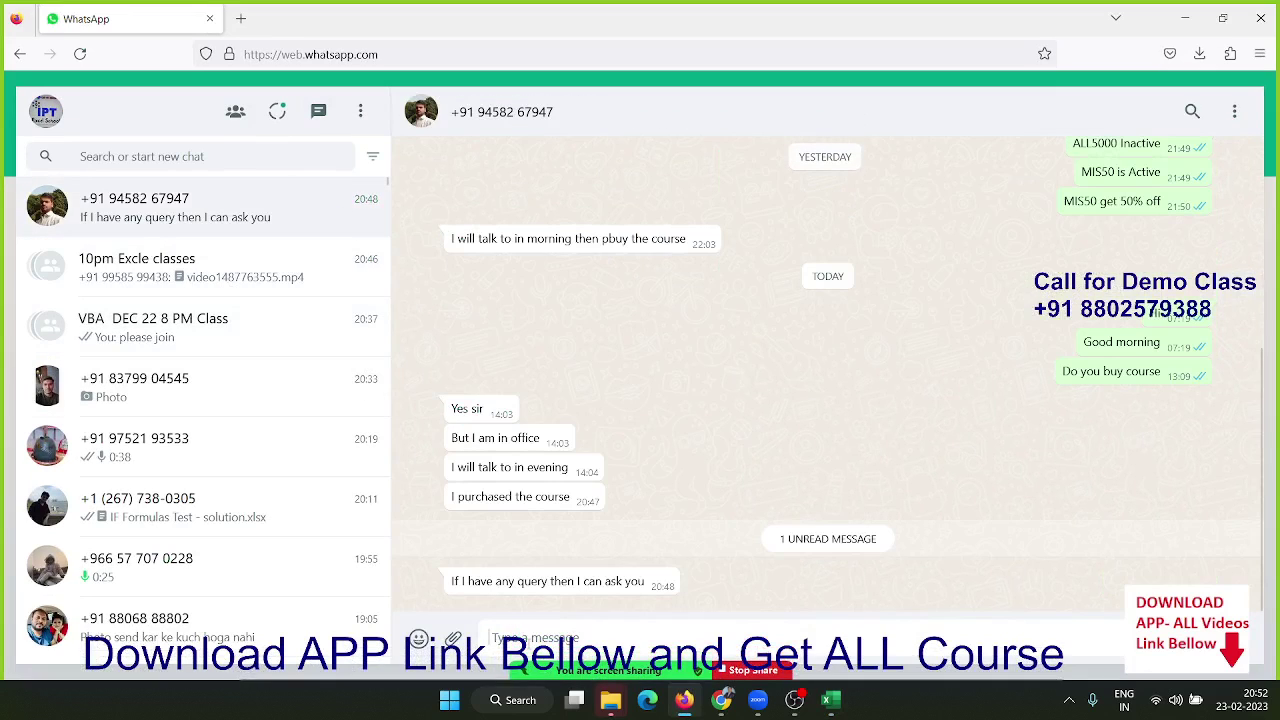
pyautogui.write('anytime')
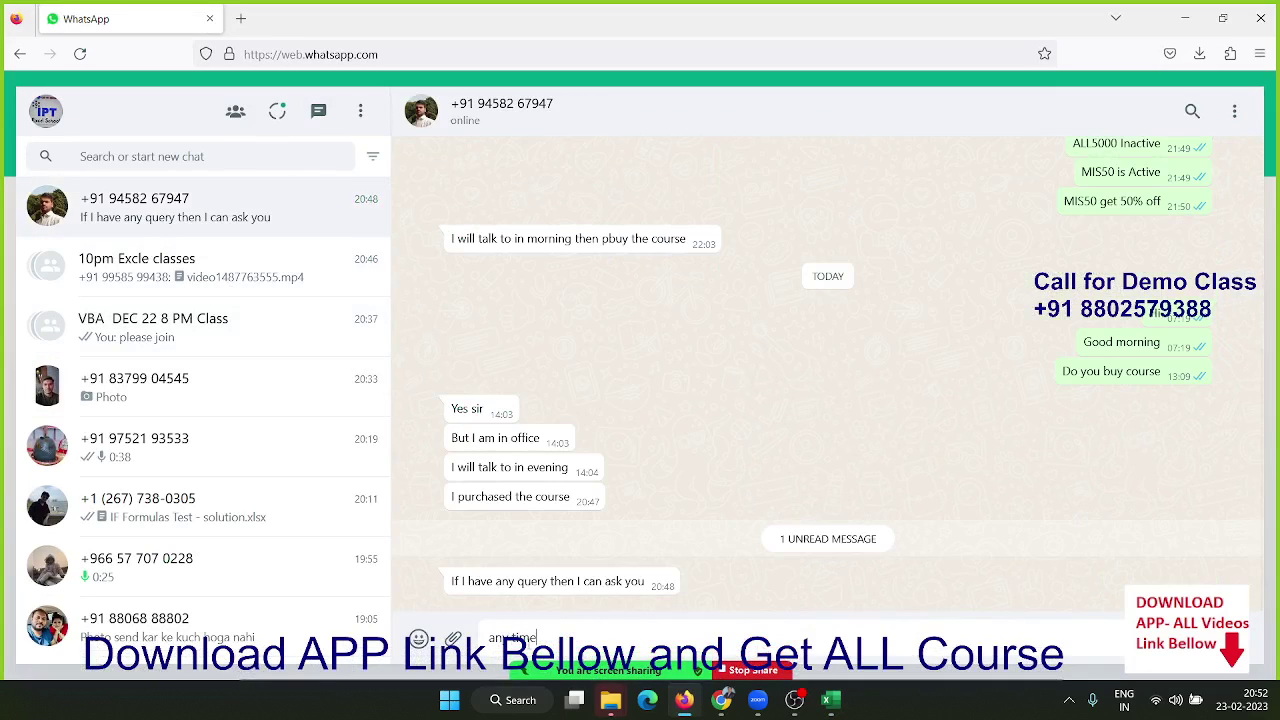
pyautogui.press('Return')
# Paste and send the Excel screenshot in the VBA DEC 22 8 PM Class group
pyautogui.click(277, 335)
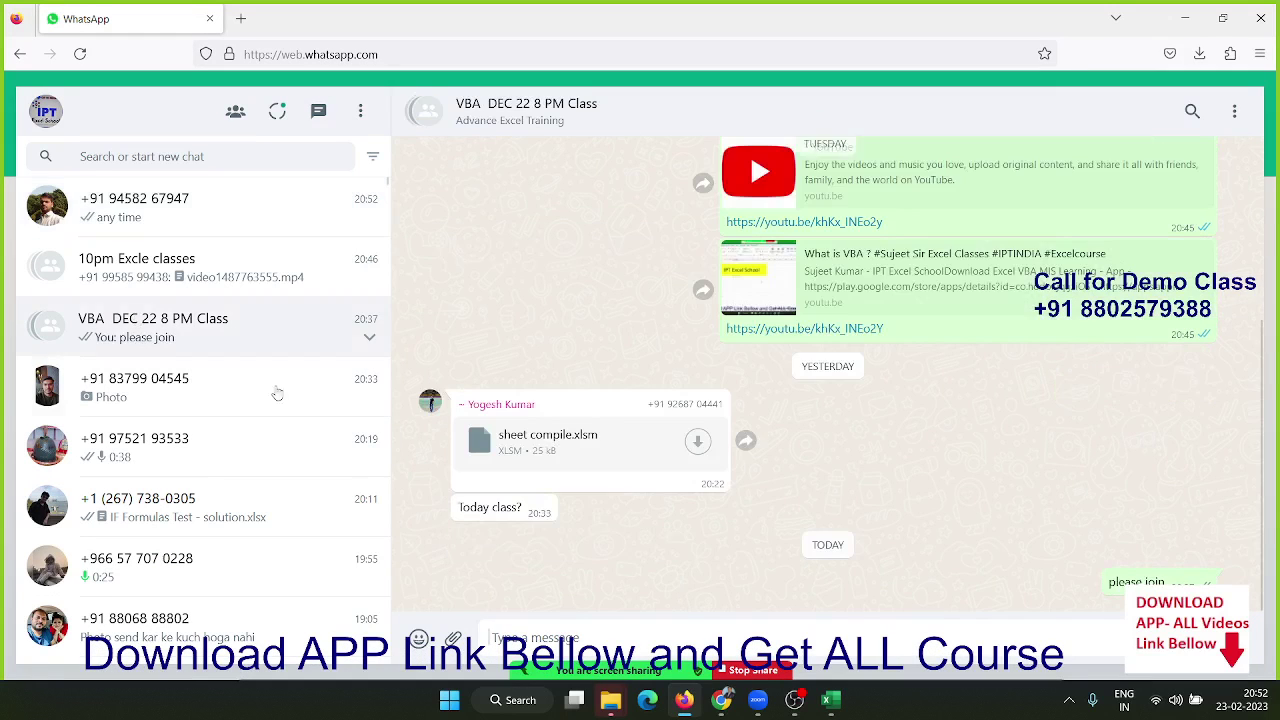
pyautogui.hotkey('ctrl', 'v')
pyautogui.press('Escape')
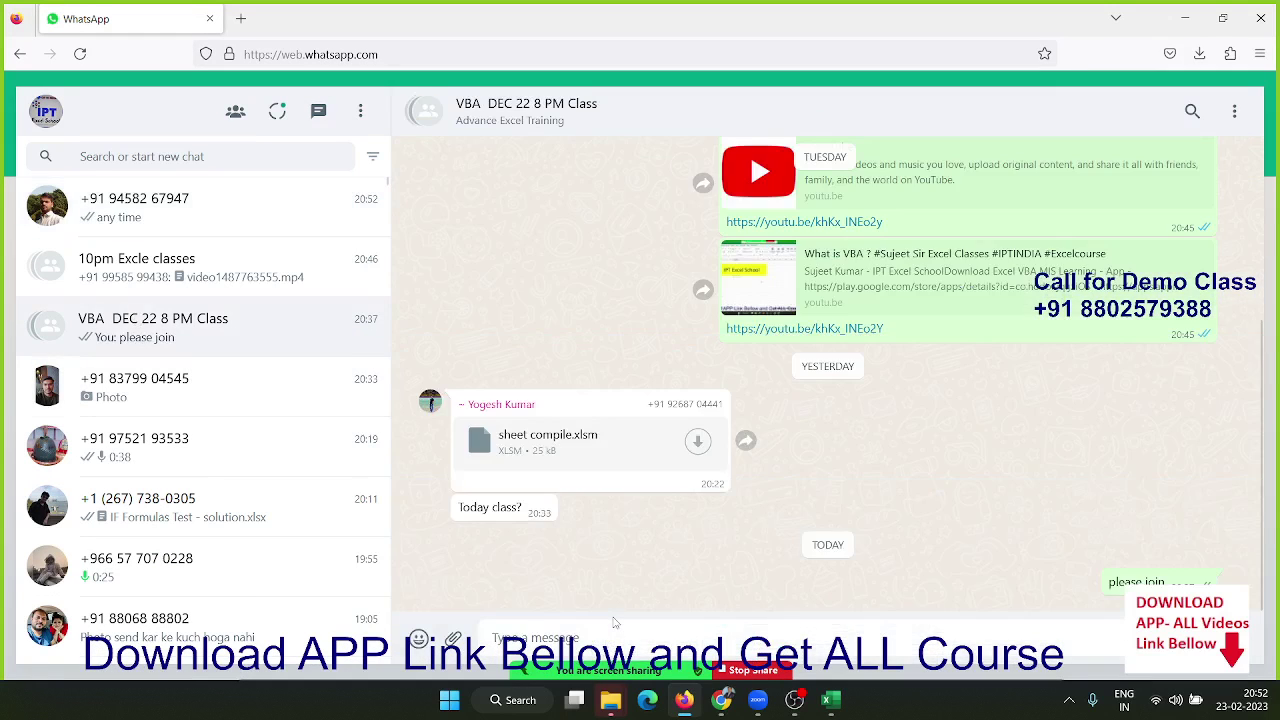
# Copy all the loop_1 macro code from the VBA editor and send it to the group
pyautogui.hotkey('alt', 'Tab')
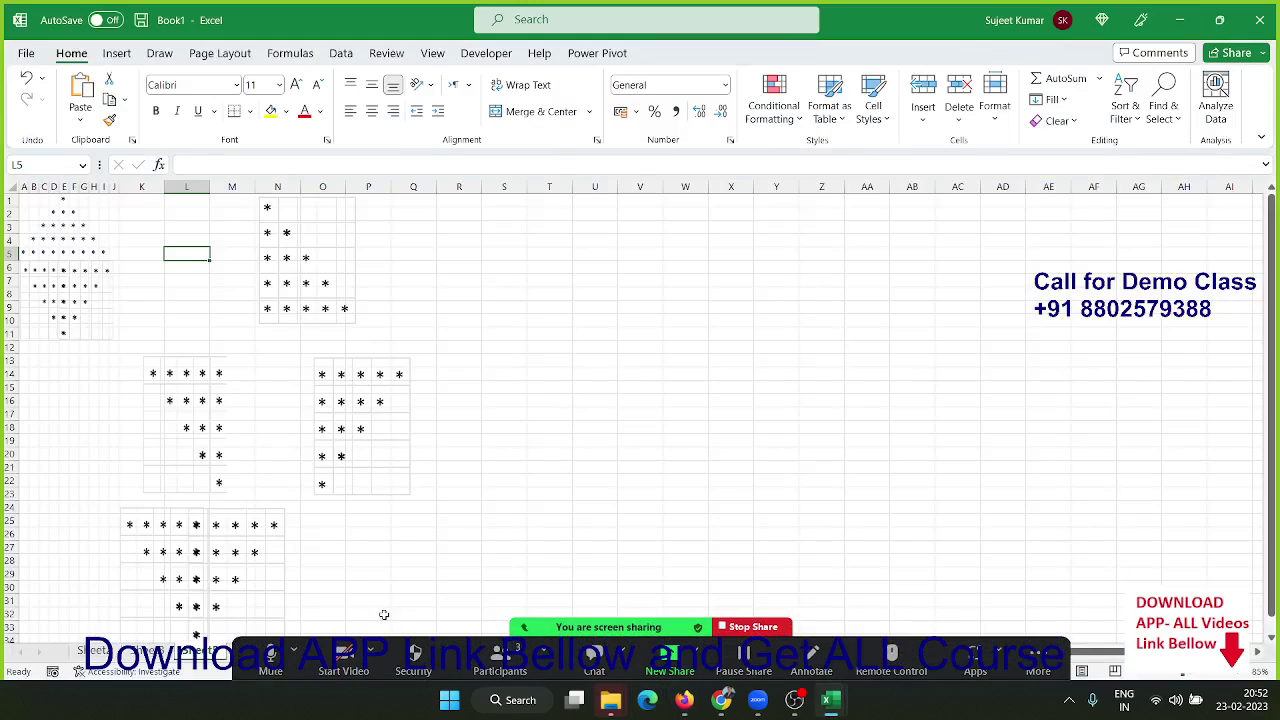
pyautogui.hotkey('alt', 'Tab')
pyautogui.hotkey('alt', 'Tab')
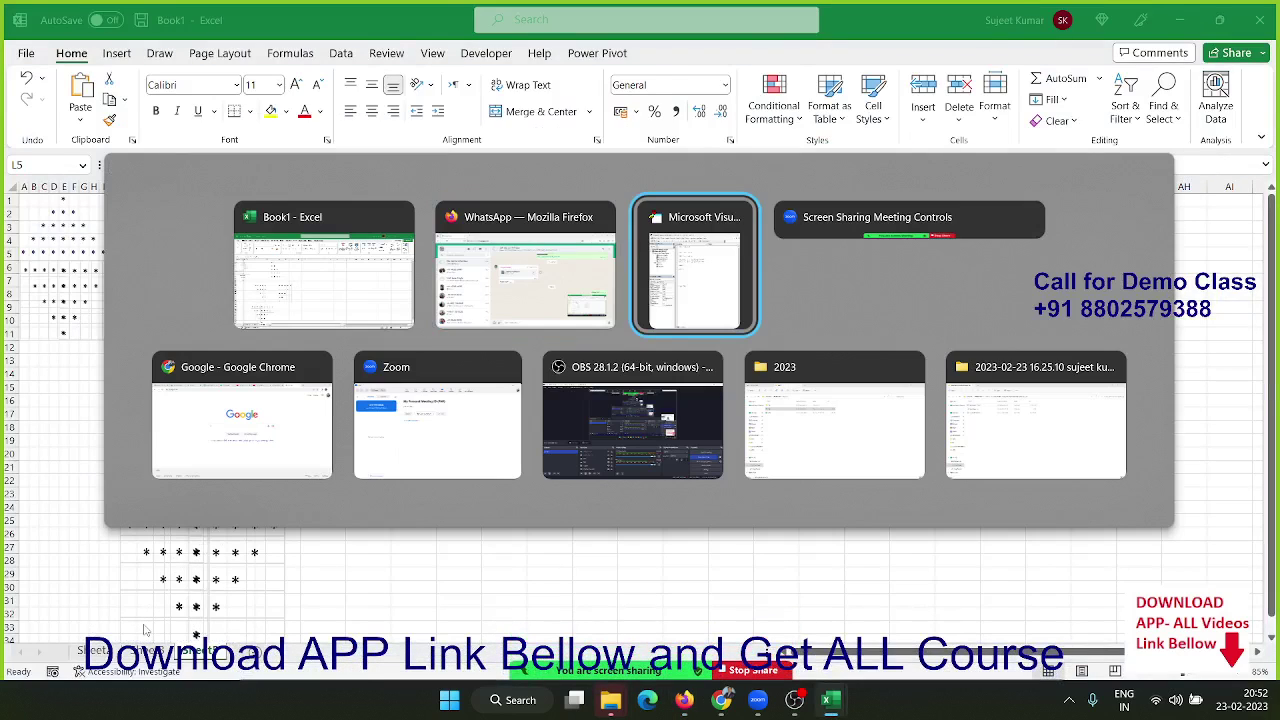
pyautogui.hotkey('ctrl', 'a')
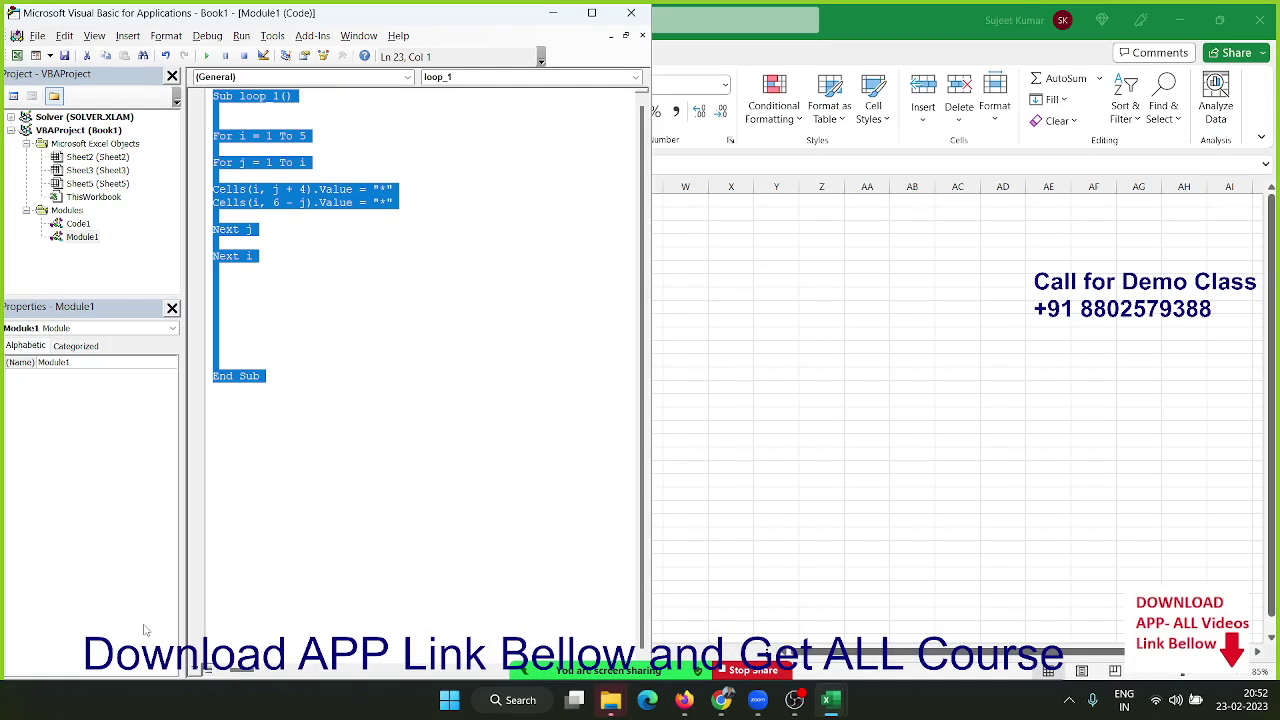
pyautogui.hotkey('alt', 'Tab')
pyautogui.hotkey('alt', 'Tab')
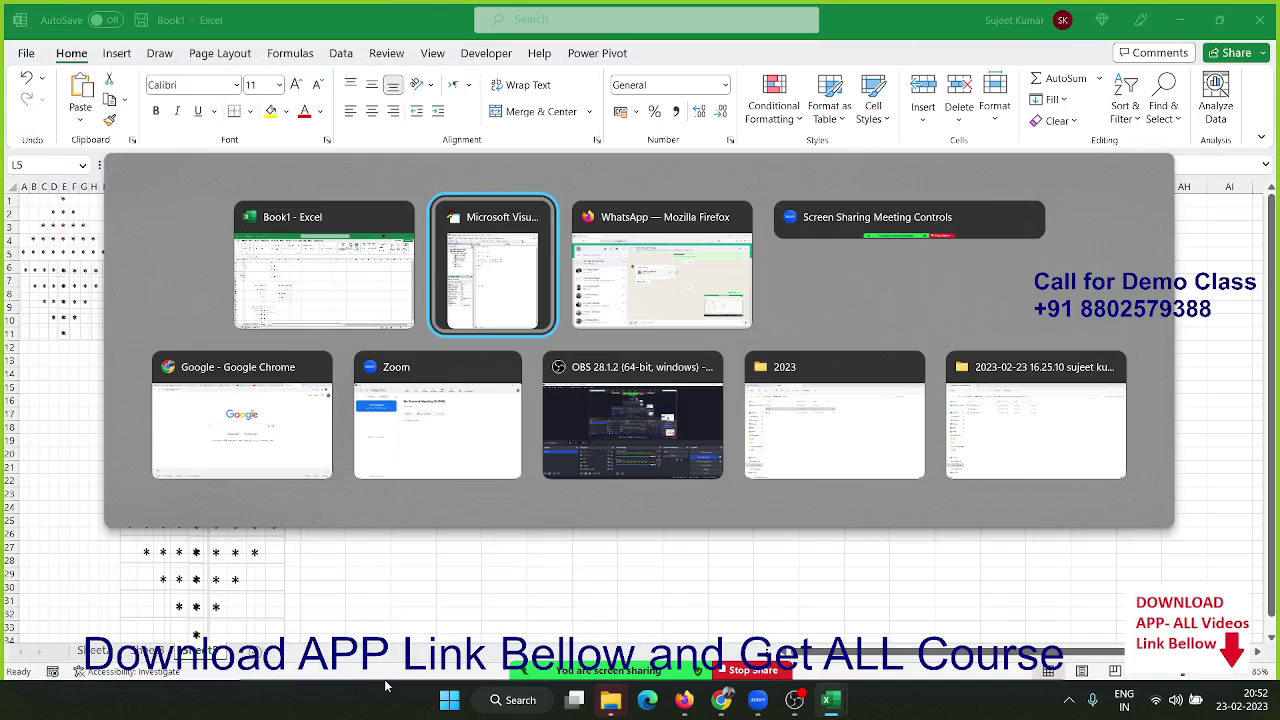
pyautogui.hotkey('alt', 'Tab')
pyautogui.hotkey('ctrl', 'v')
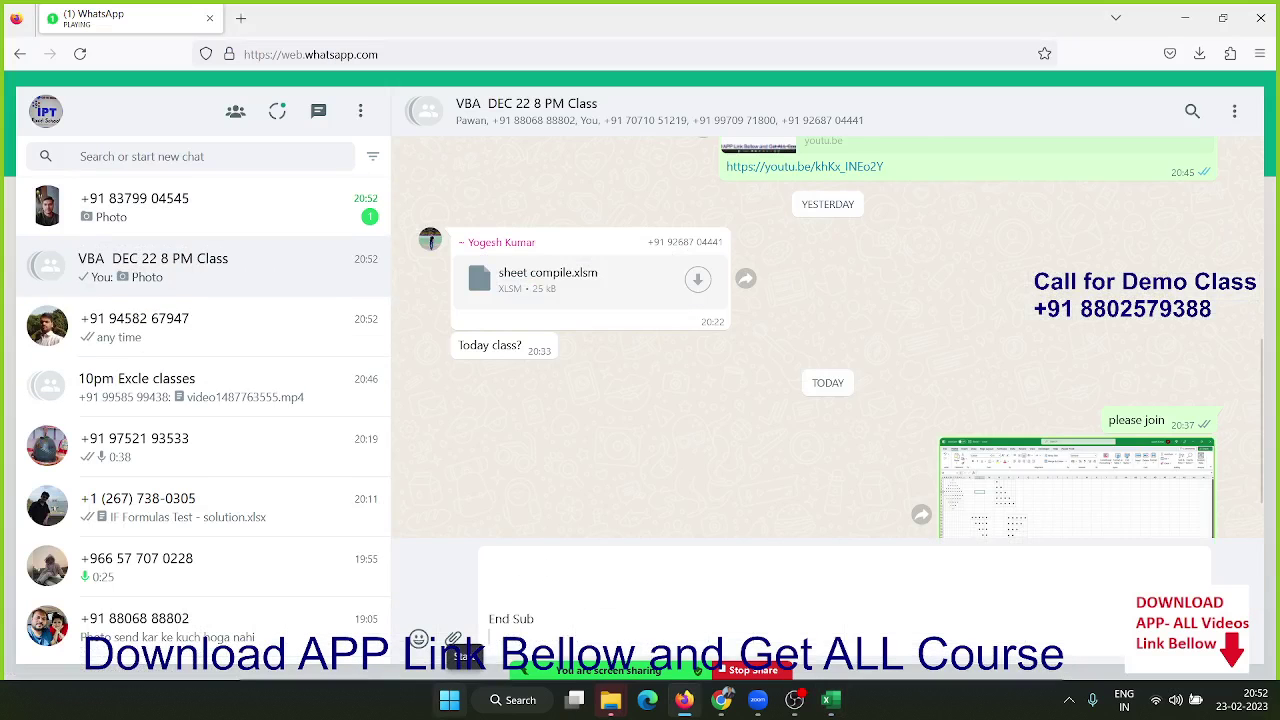
pyautogui.press('Return')
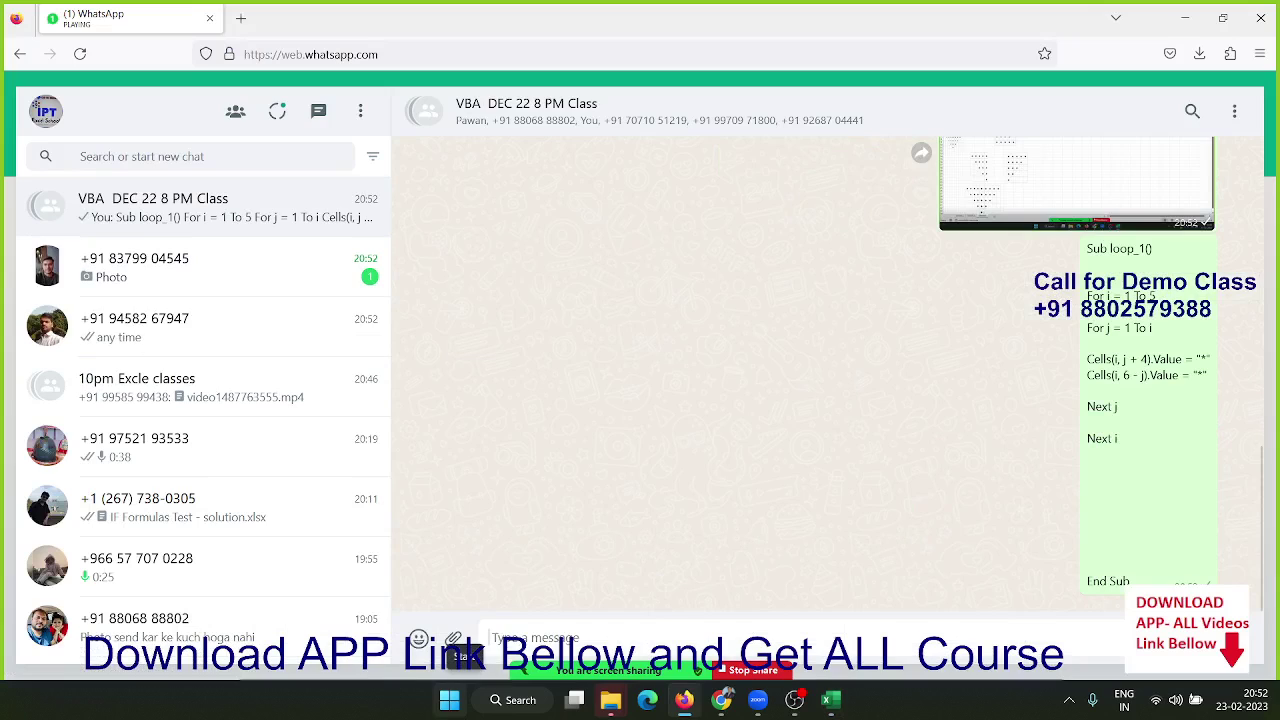